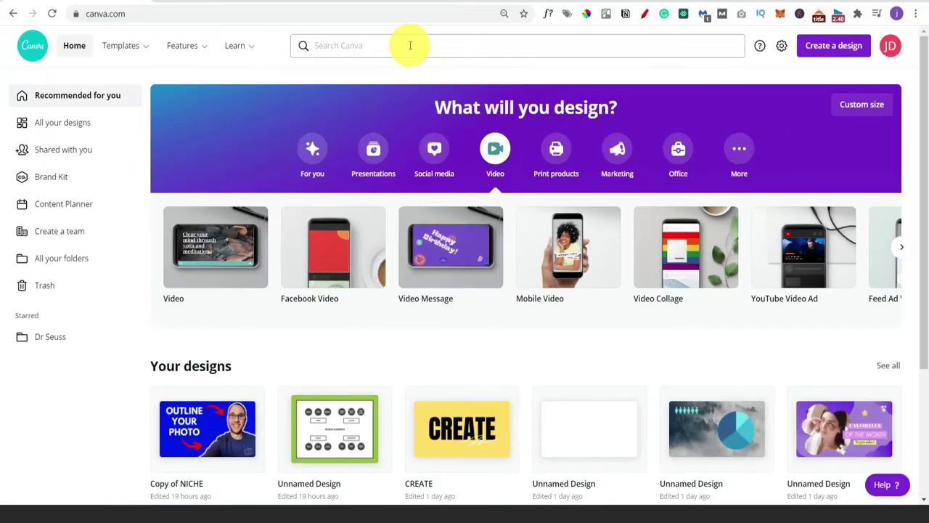
pyautogui.click(410, 45)
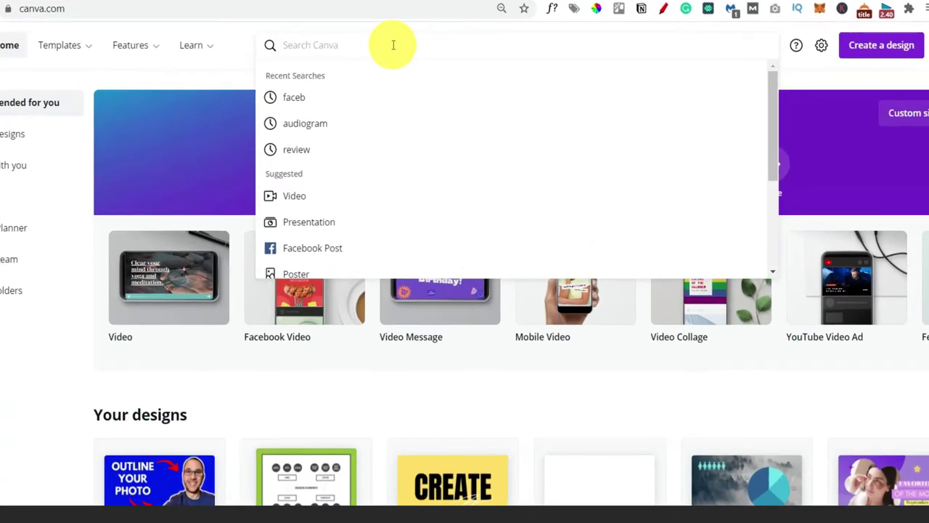
pyautogui.write('video')
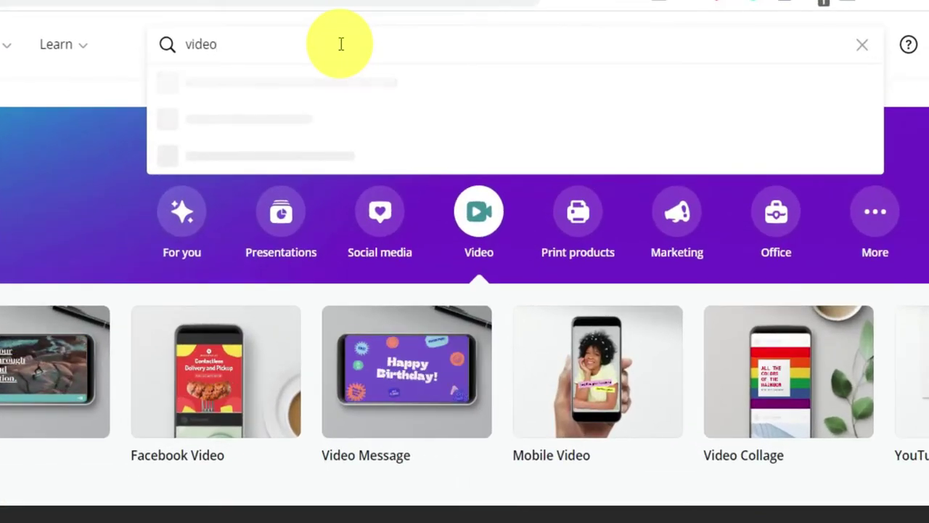
pyautogui.click(839, 152)
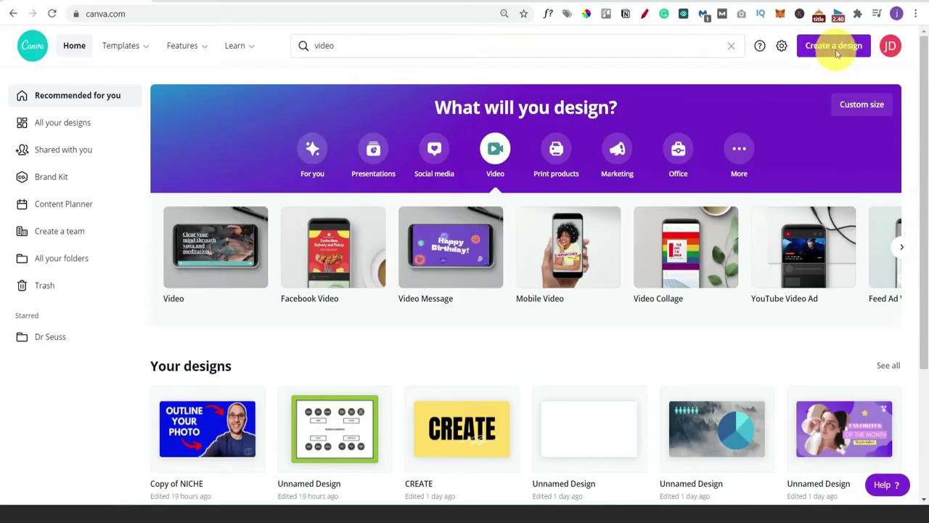
pyautogui.click(836, 49)
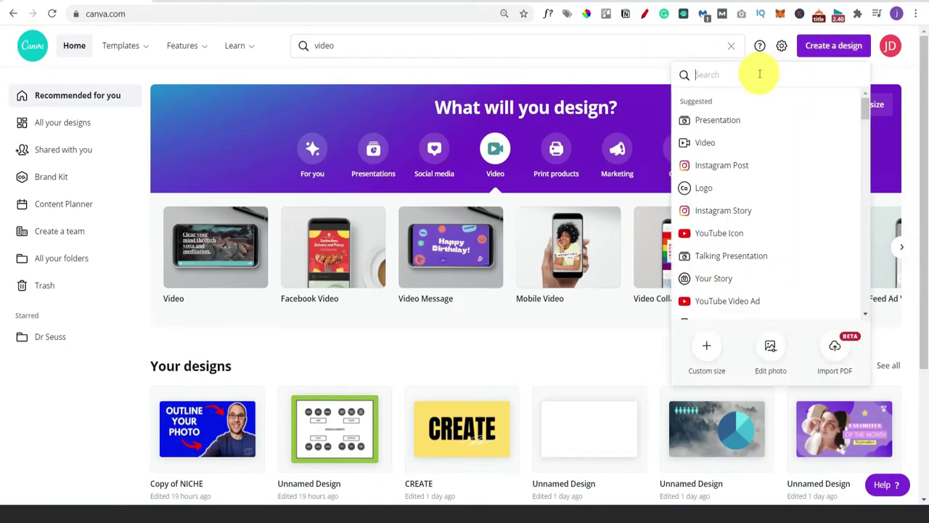
pyautogui.write('video')
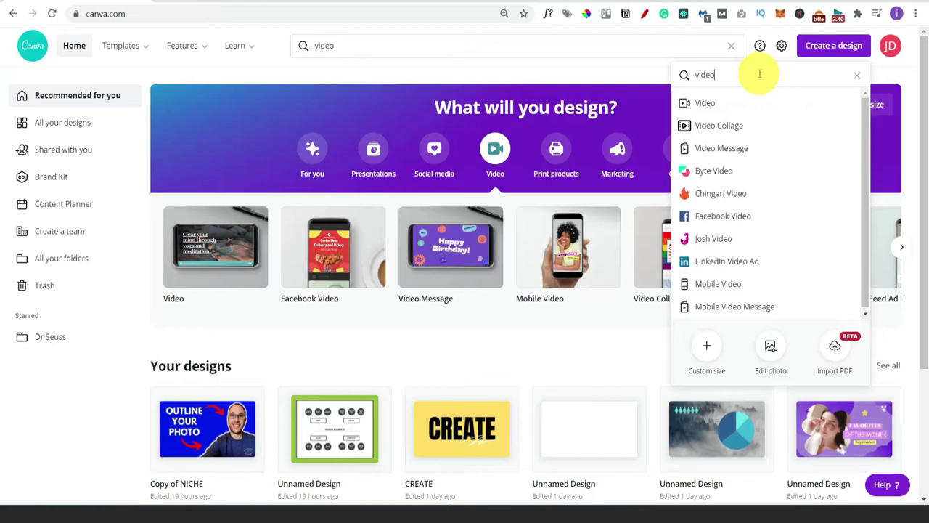
pyautogui.click(537, 357)
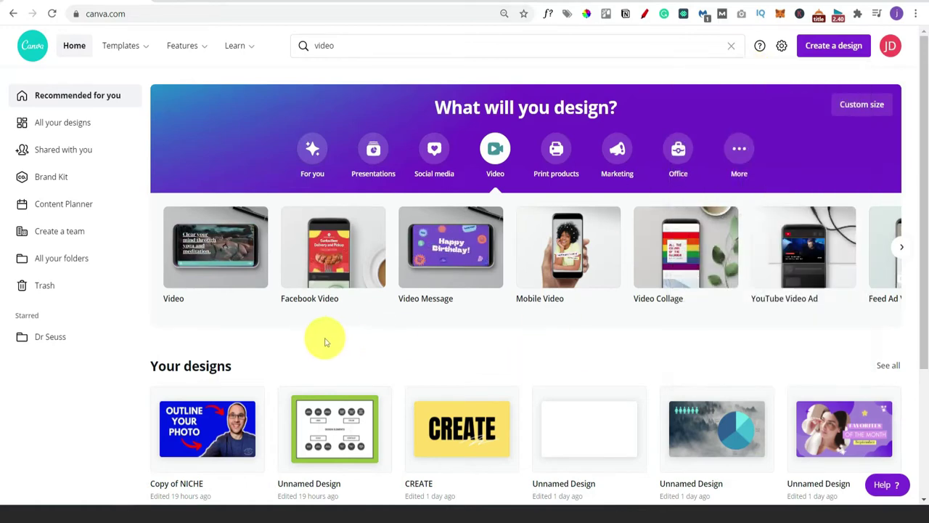
# Create a new blank design using the general Video format
pyautogui.click(225, 254)
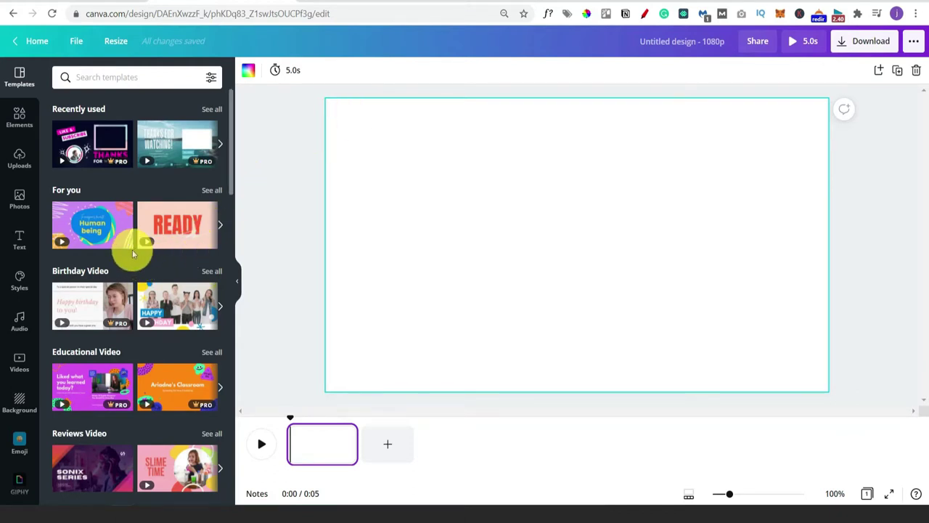
# Try applying all 4 pages of the Peach and Orange Vibrant Food YouTube Intro template to the design
pyautogui.scroll(-1, 132, 249)
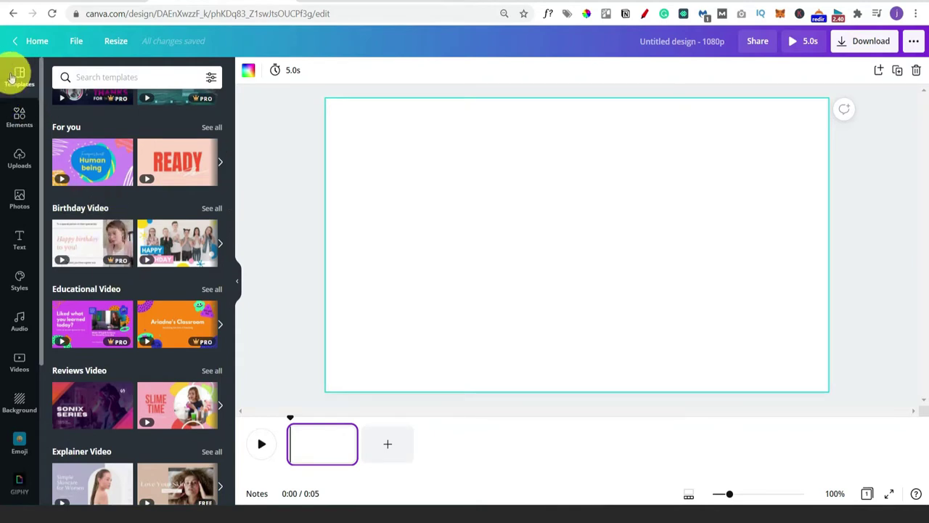
pyautogui.scroll(-4, 109, 267)
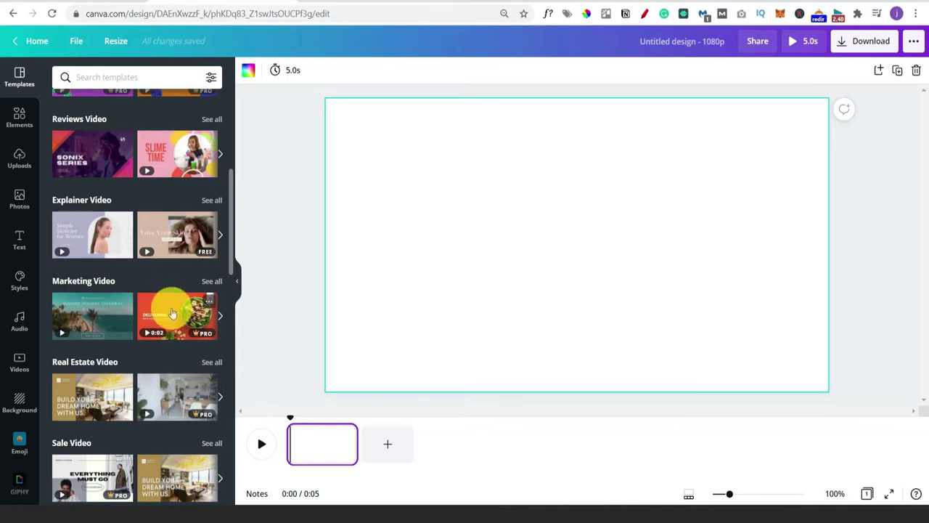
pyautogui.scroll(5, 167, 302)
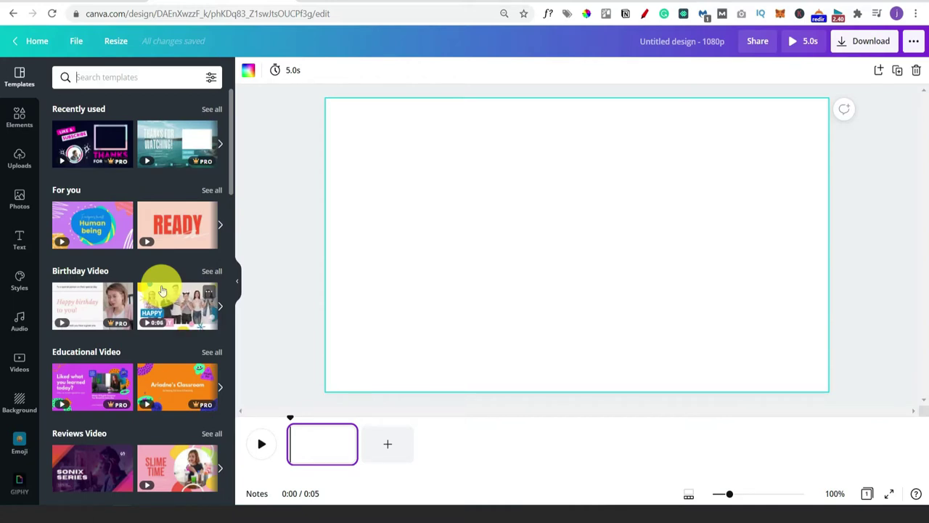
pyautogui.click(182, 225)
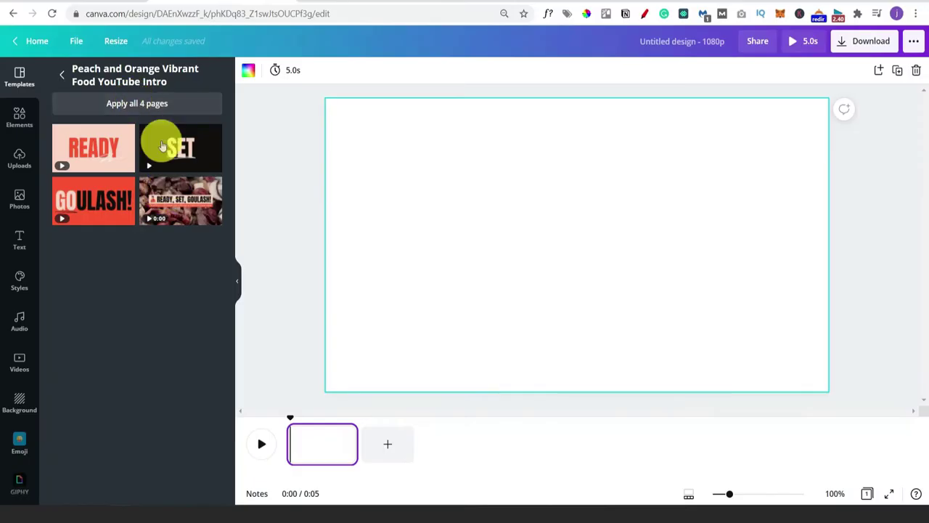
pyautogui.click(132, 104)
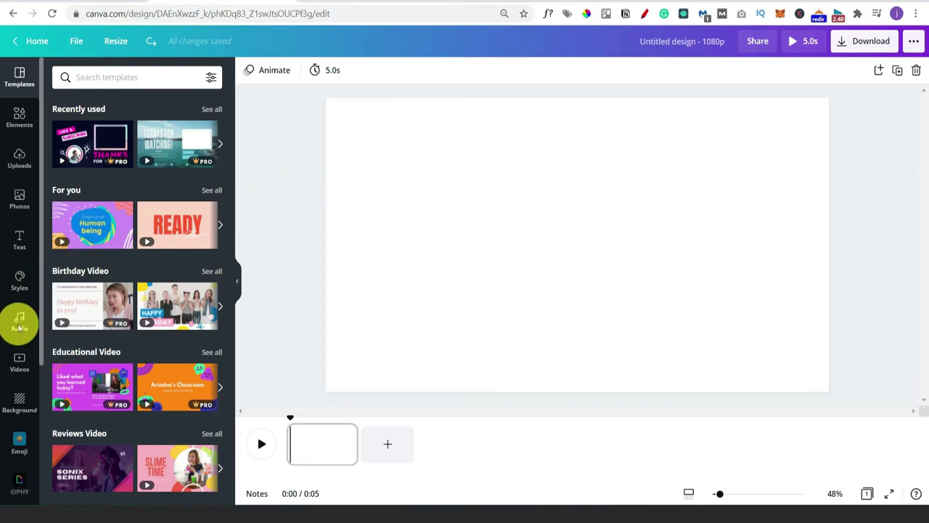
# Search the stock video library for "cats" and browse through the clips
pyautogui.click(20, 363)
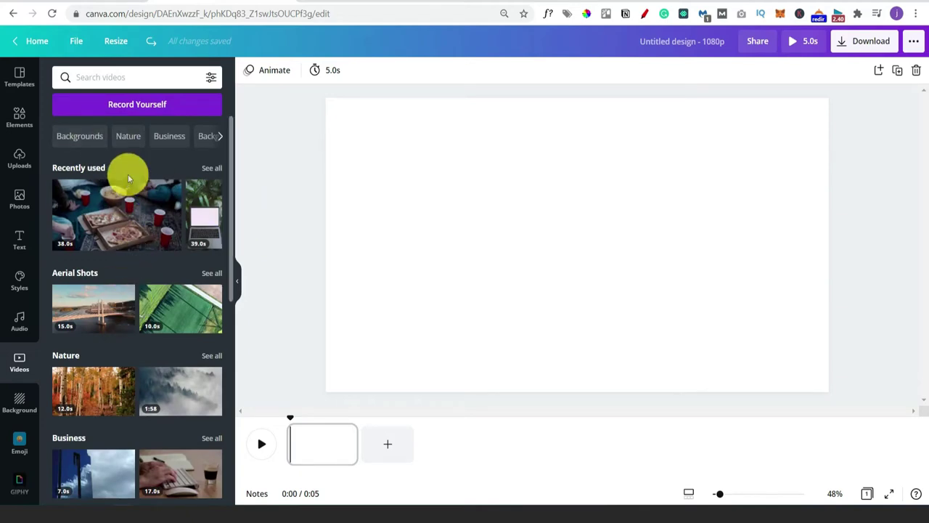
pyautogui.click(88, 77)
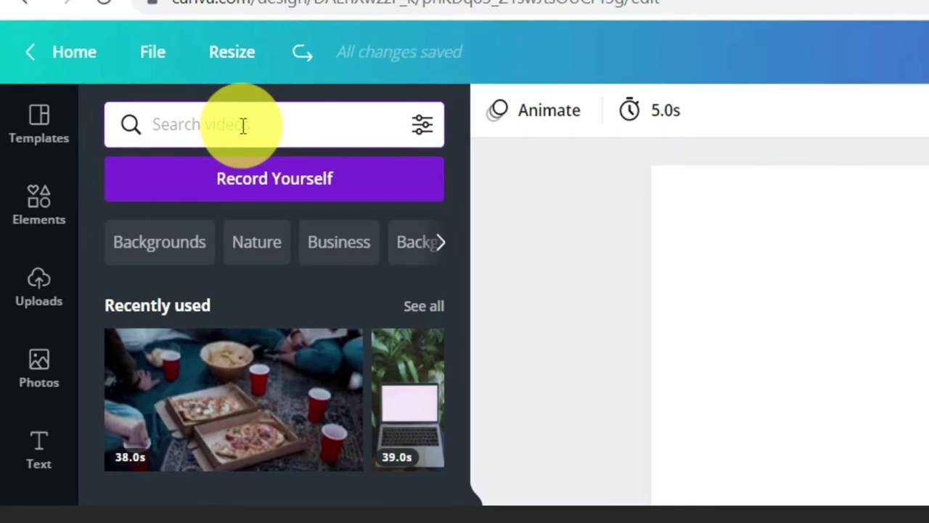
pyautogui.write('cats')
pyautogui.press('Return')
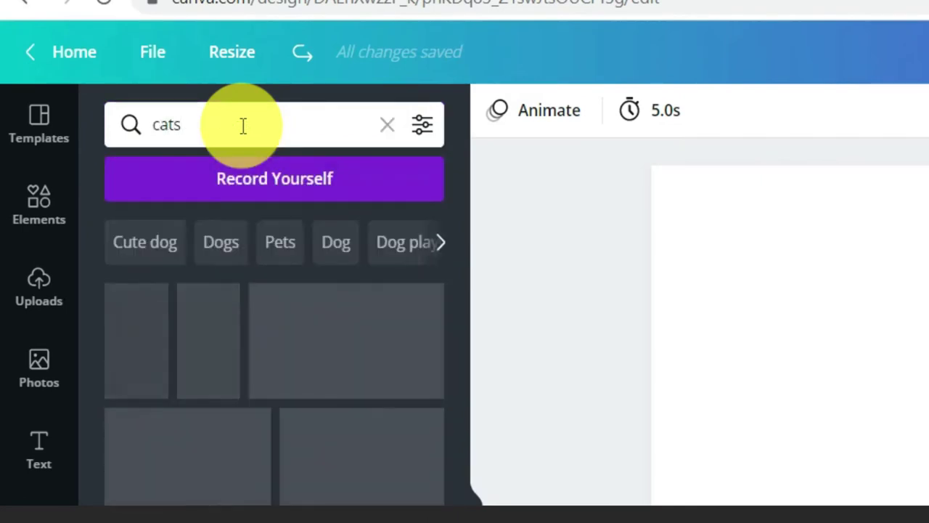
pyautogui.scroll(-2, 155, 431)
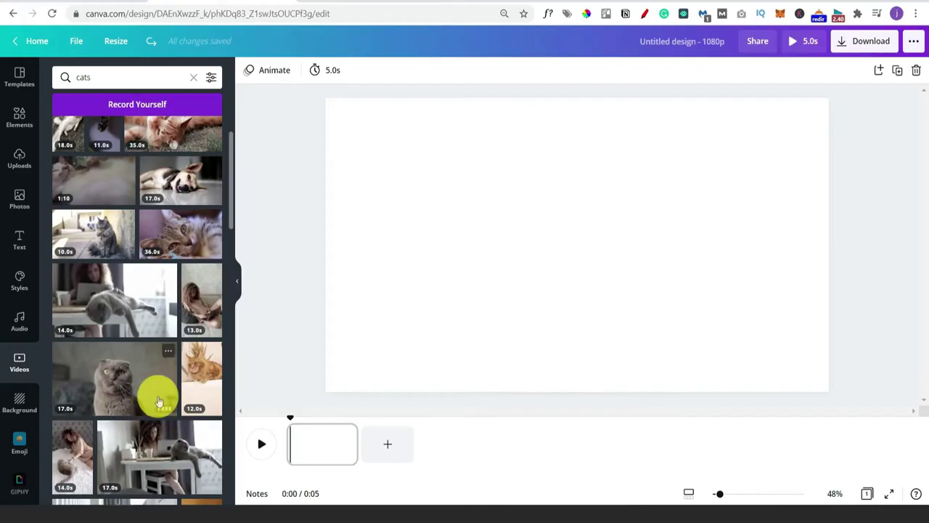
pyautogui.scroll(-5, 111, 292)
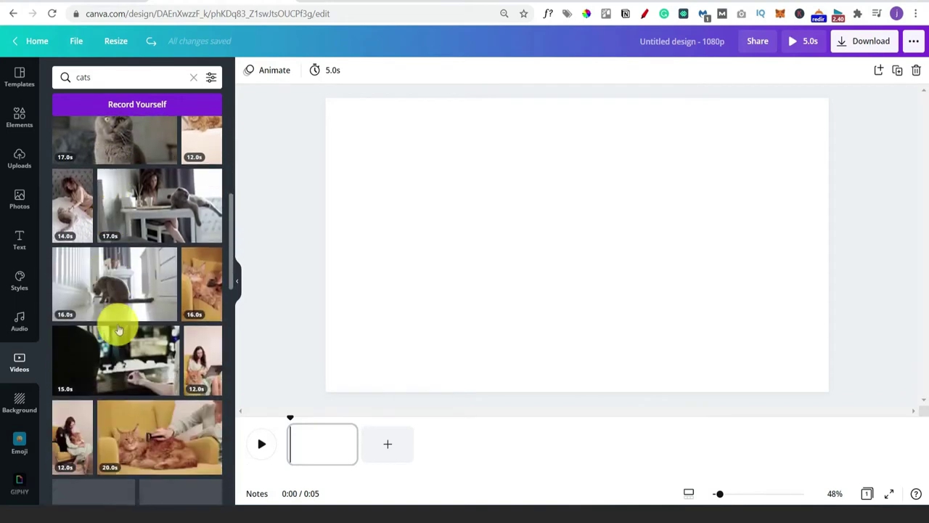
pyautogui.scroll(10, 121, 341)
pyautogui.scroll(-1, 127, 363)
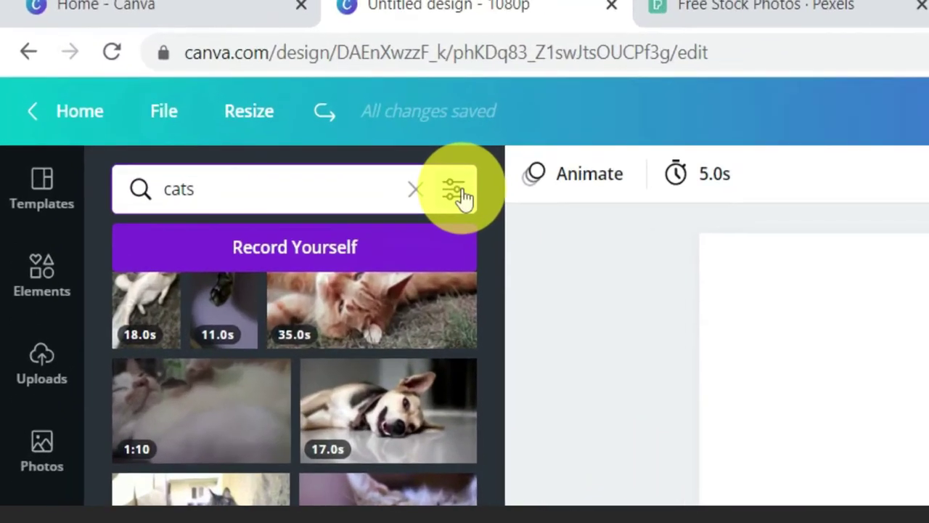
# Filter the cats video results by price to include only free clips
pyautogui.click(456, 192)
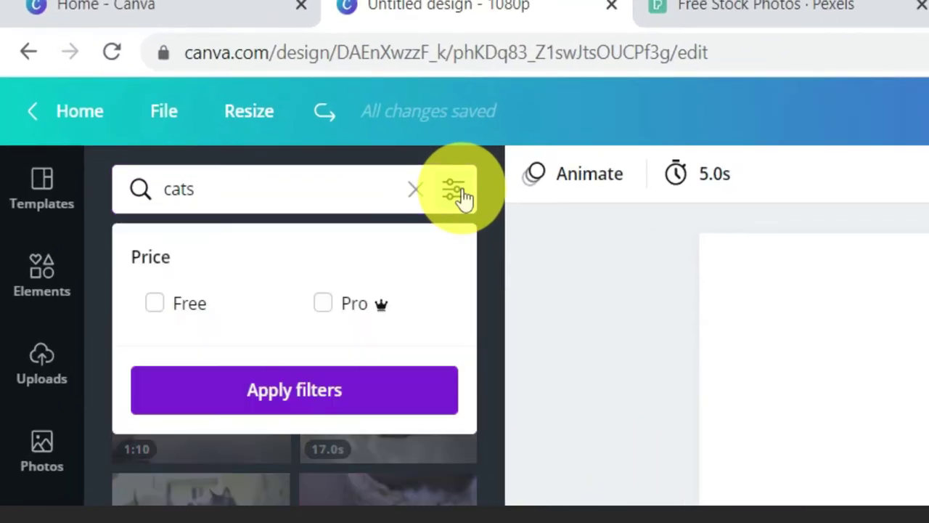
pyautogui.click(167, 309)
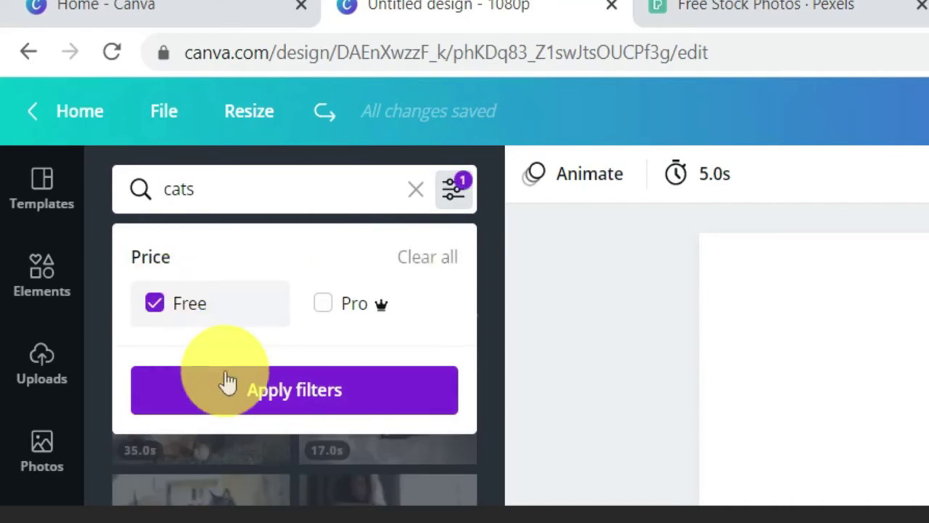
pyautogui.click(263, 391)
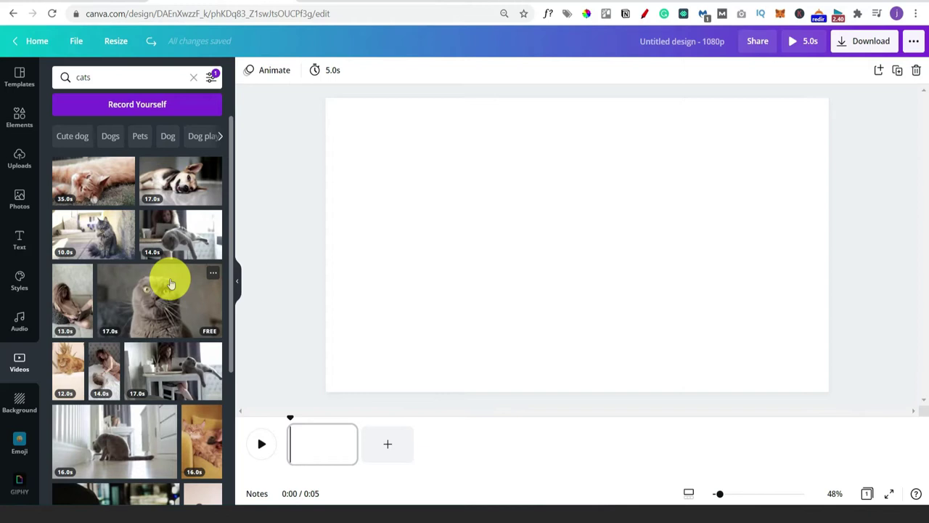
# Check the details of the free grey cat clip and browse more videos by the same creator
pyautogui.click(214, 279)
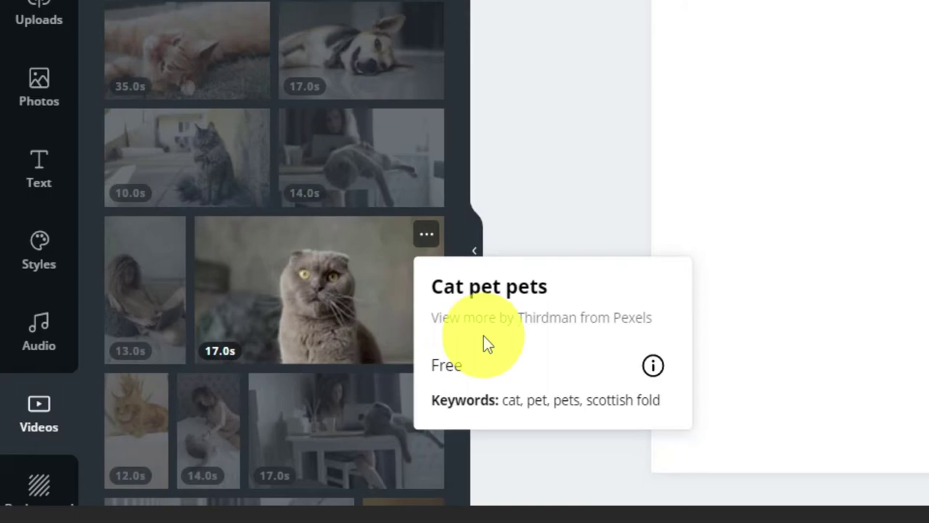
pyautogui.click(514, 330)
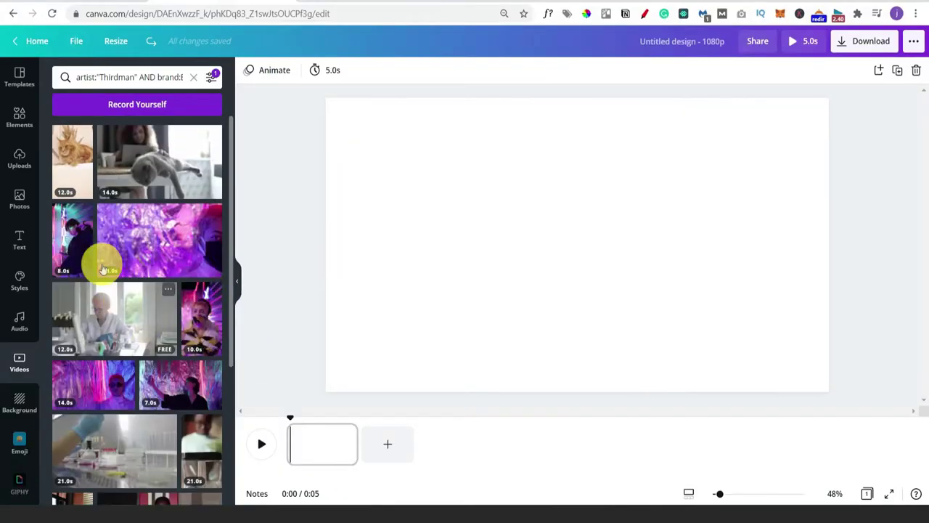
pyautogui.scroll(-5, 104, 268)
pyautogui.scroll(5, 104, 268)
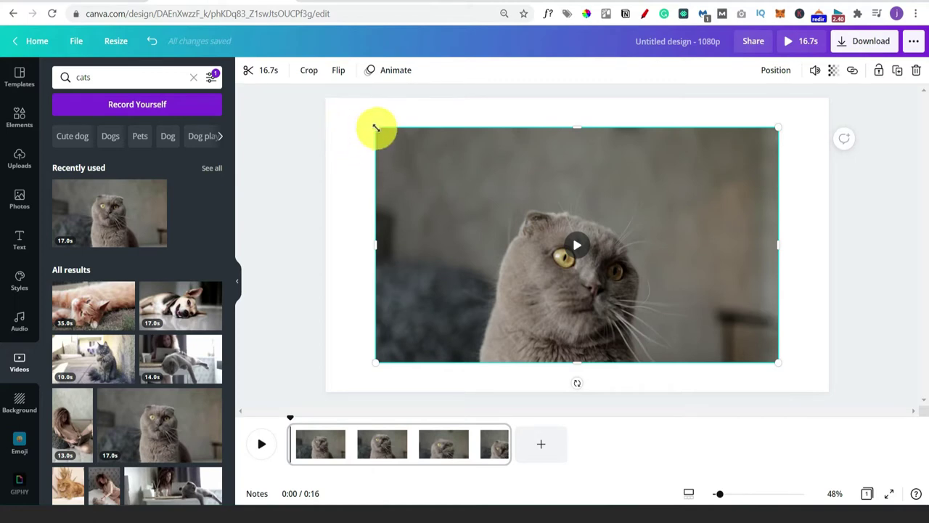
# Enlarge the grey cat clip slightly, set it as the page's video background and preview its playback
pyautogui.moveTo(375, 128)
pyautogui.mouseDown()
pyautogui.moveTo(428, 210)
pyautogui.moveTo(358, 130)
pyautogui.mouseUp()
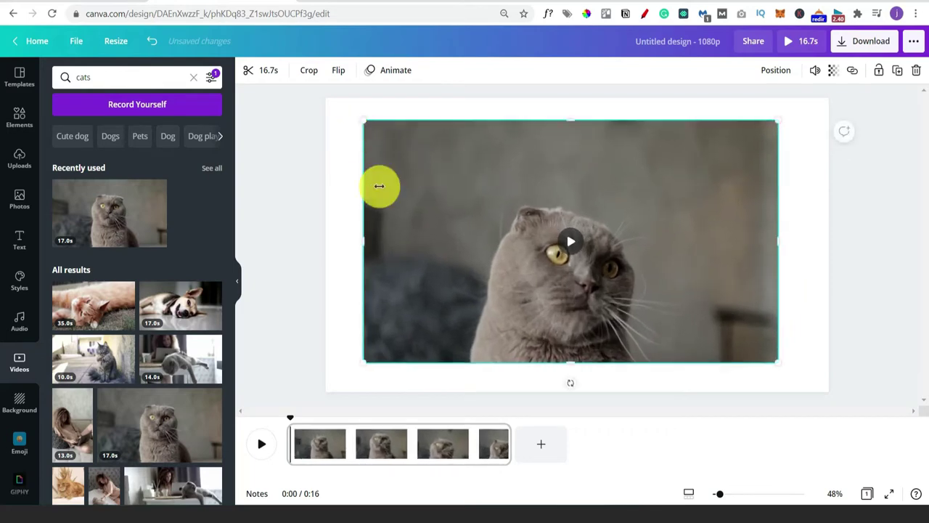
pyautogui.rightClick(441, 177)
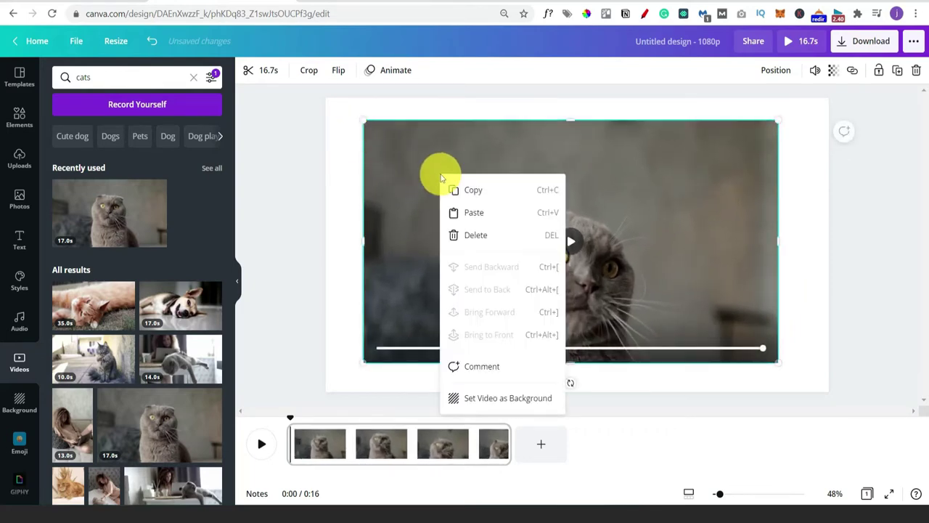
pyautogui.click(518, 408)
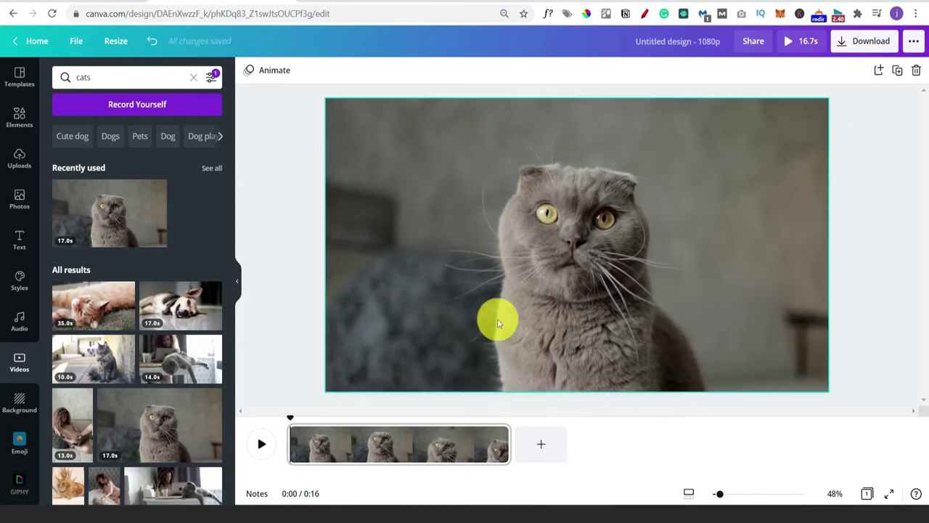
pyautogui.click(568, 278)
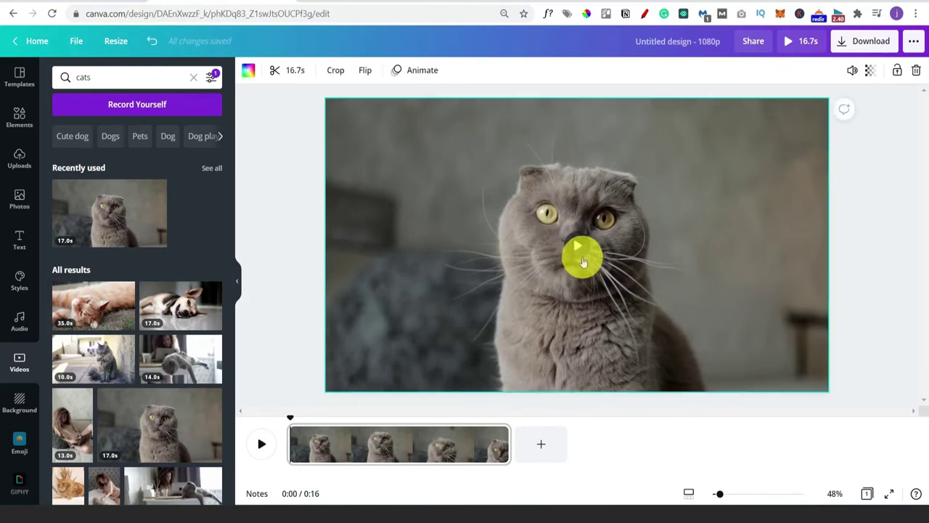
pyautogui.click(581, 254)
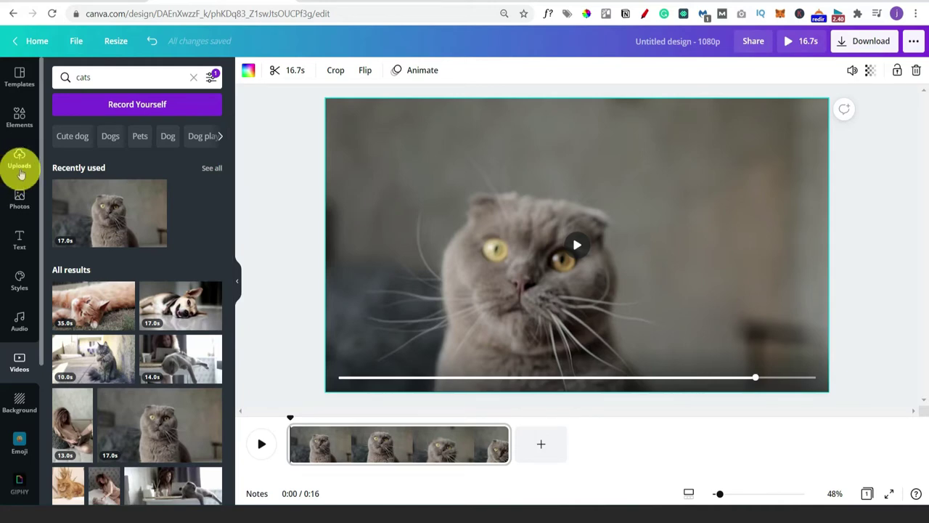
# Look at the uploaded media and switch to the Pexels stock site
pyautogui.click(20, 161)
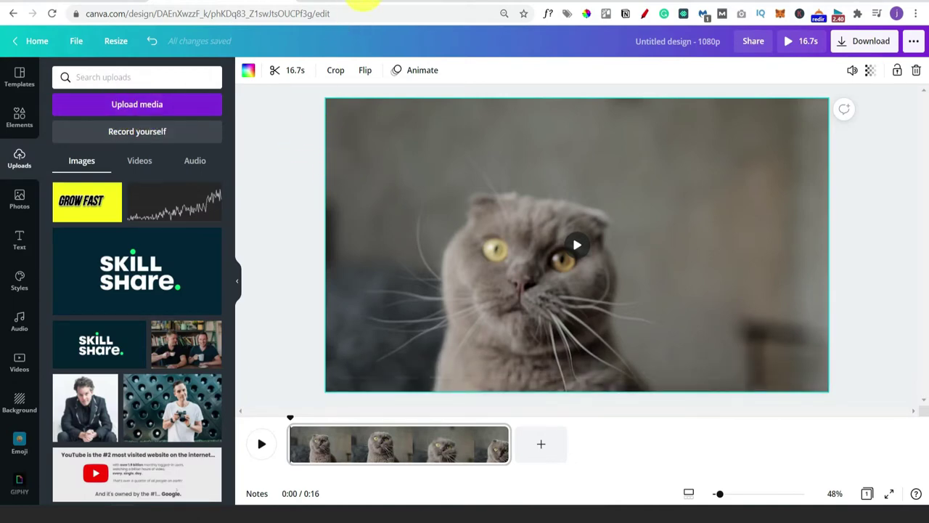
pyautogui.click(363, 2)
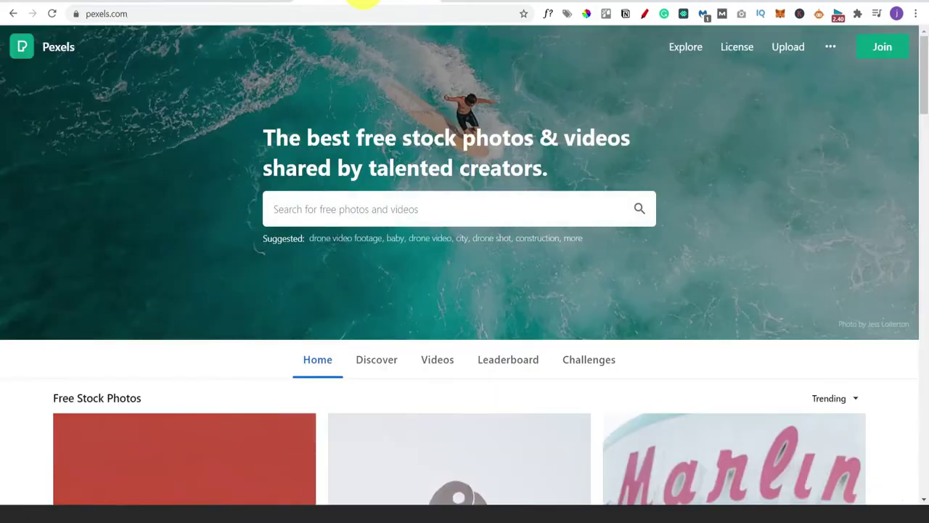
# Switch to Pixabay, search its videos for "cats" and open the clip of the cat lying against a black background
pyautogui.click(388, 4)
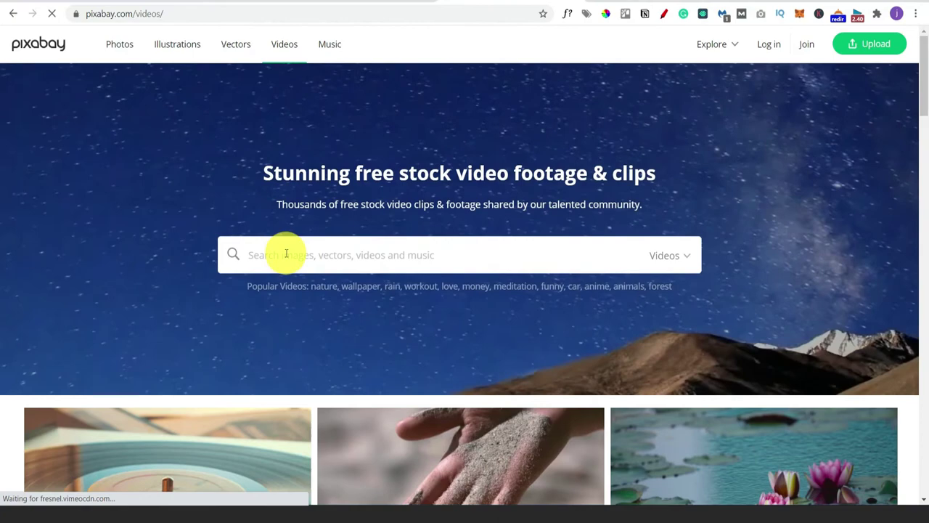
pyautogui.write('cats')
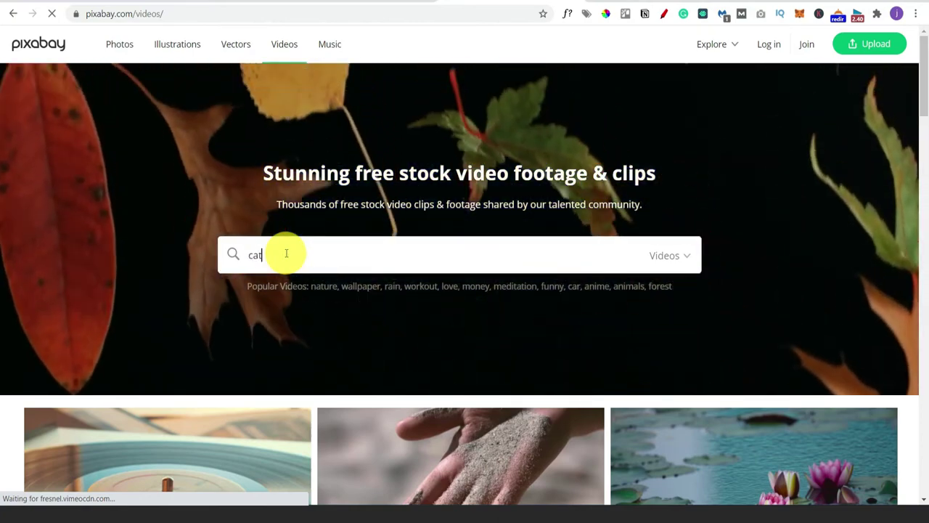
pyautogui.press('Return')
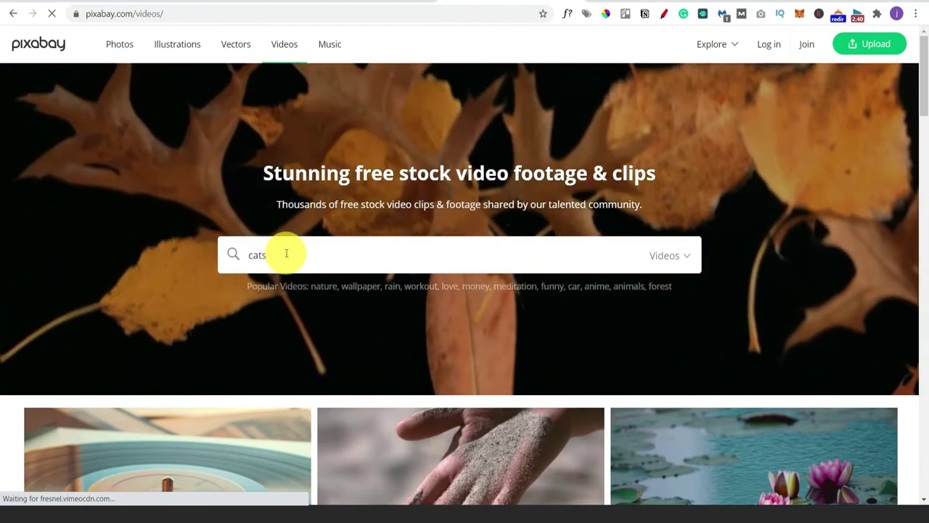
pyautogui.scroll(-3, 560, 347)
pyautogui.click(565, 339)
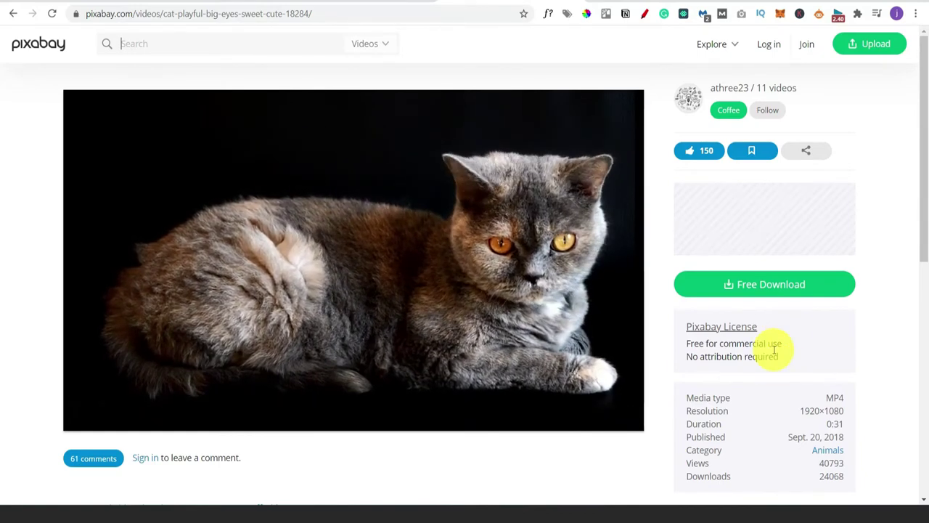
# Download the free cat clip from Pixabay as a 960×540 MP4
pyautogui.click(771, 288)
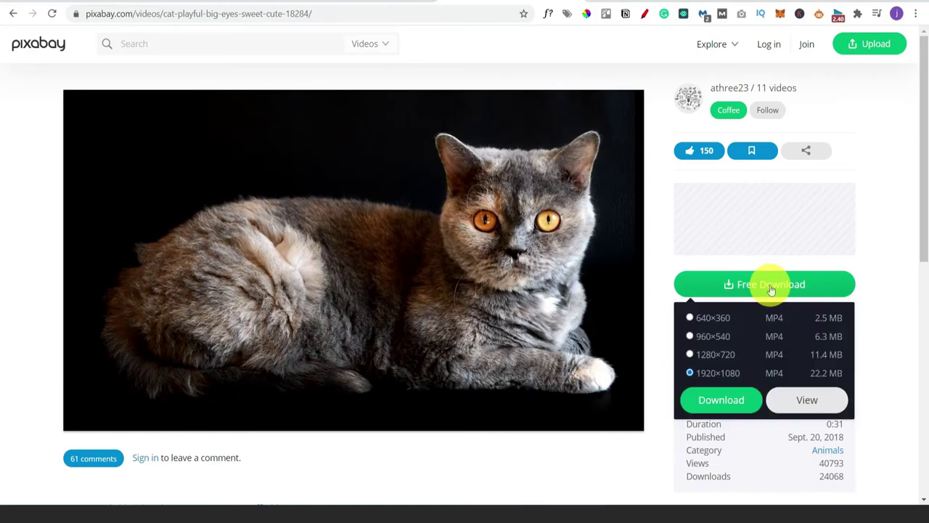
pyautogui.click(693, 335)
pyautogui.click(713, 401)
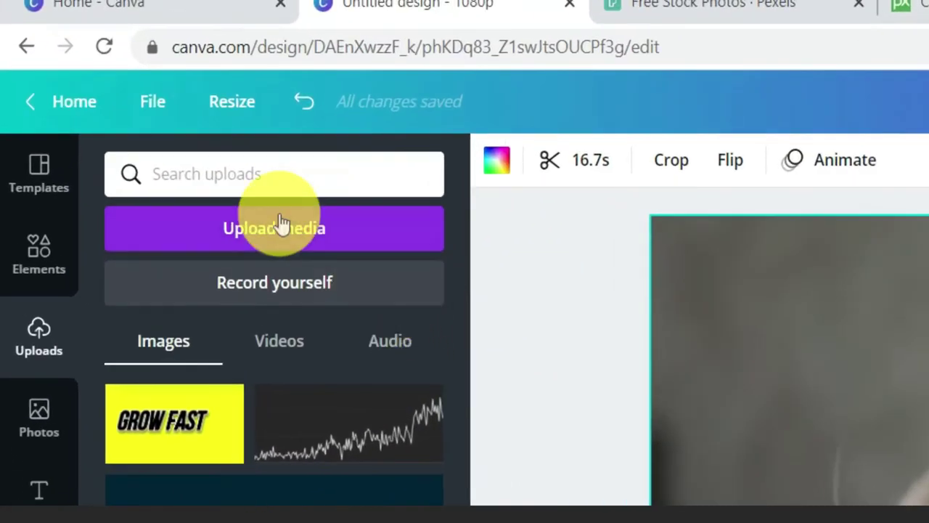
# Switch to Canva and upload Cat - 18284.mp4 from the device's Downloads folder
pyautogui.click(166, 140)
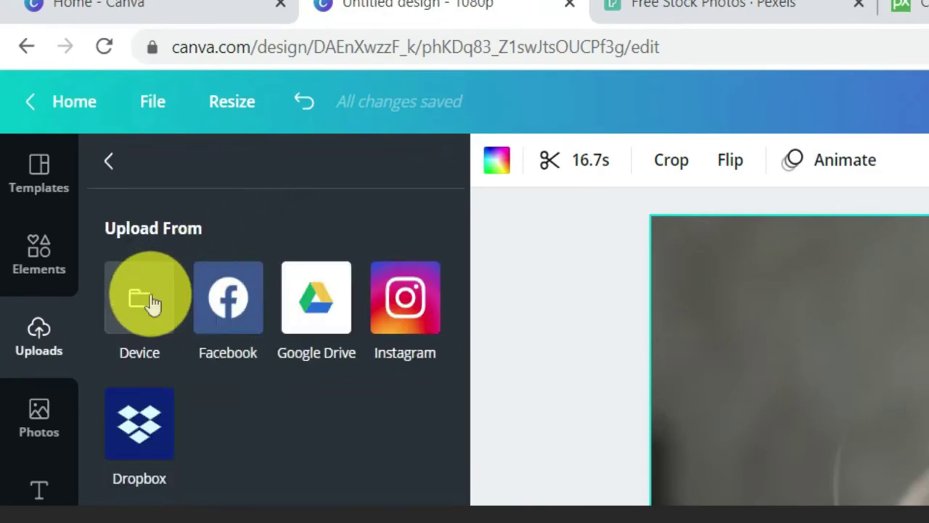
pyautogui.click(152, 306)
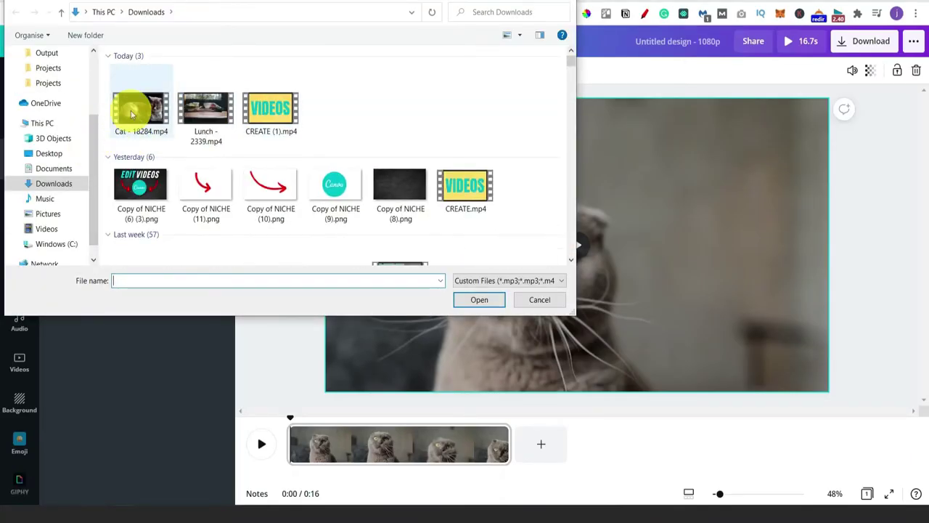
pyautogui.click(132, 114)
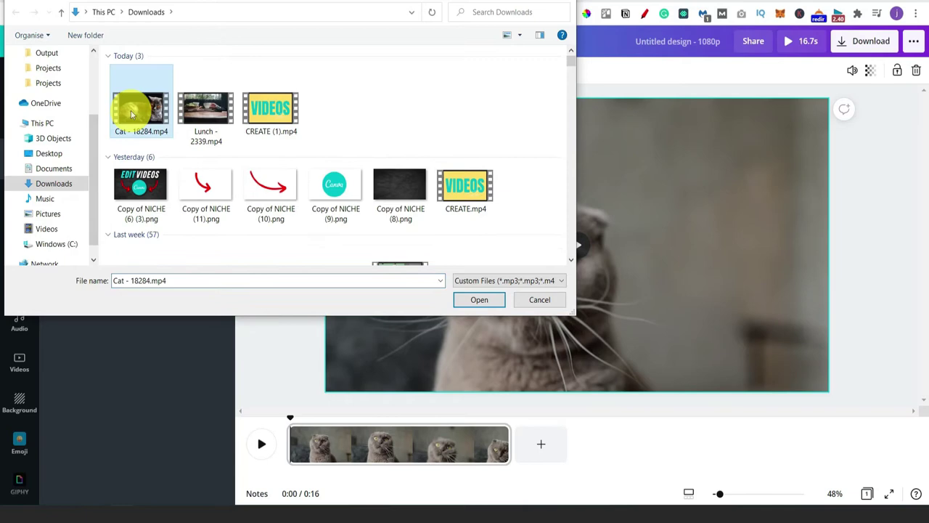
pyautogui.click(473, 303)
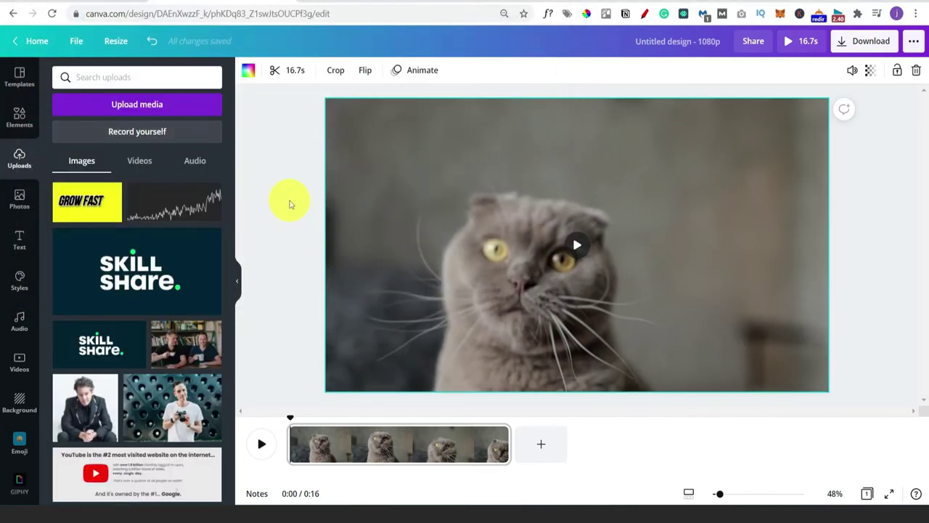
# Add the uploaded black-background cat clip to the page and try it as the page's background
pyautogui.click(98, 209)
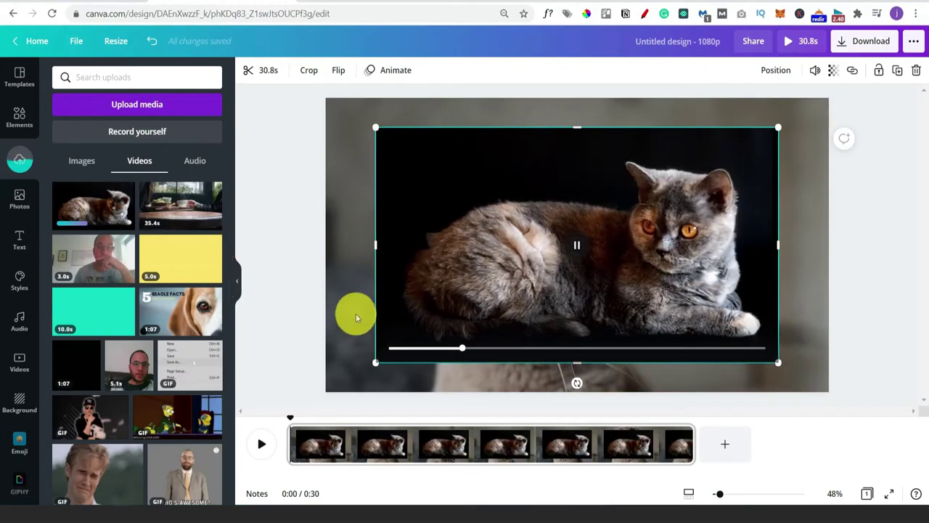
pyautogui.rightClick(461, 249)
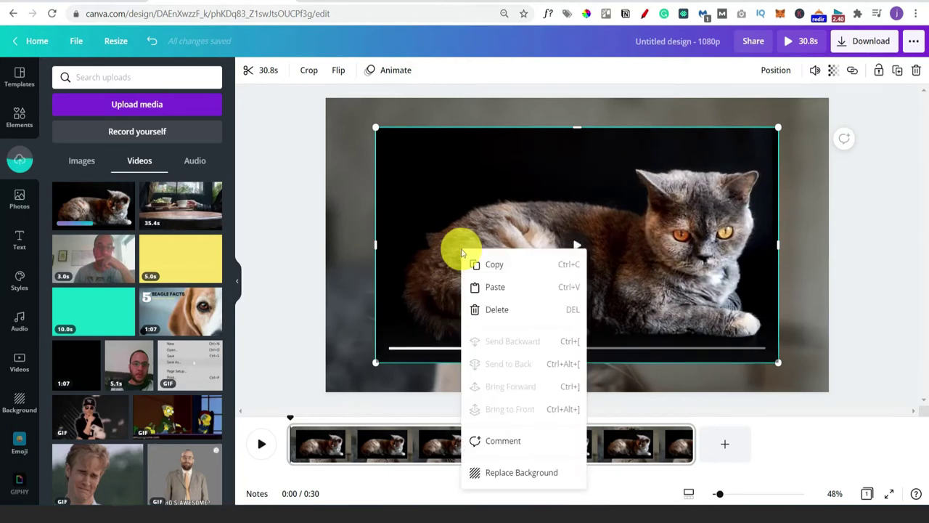
pyautogui.click(521, 473)
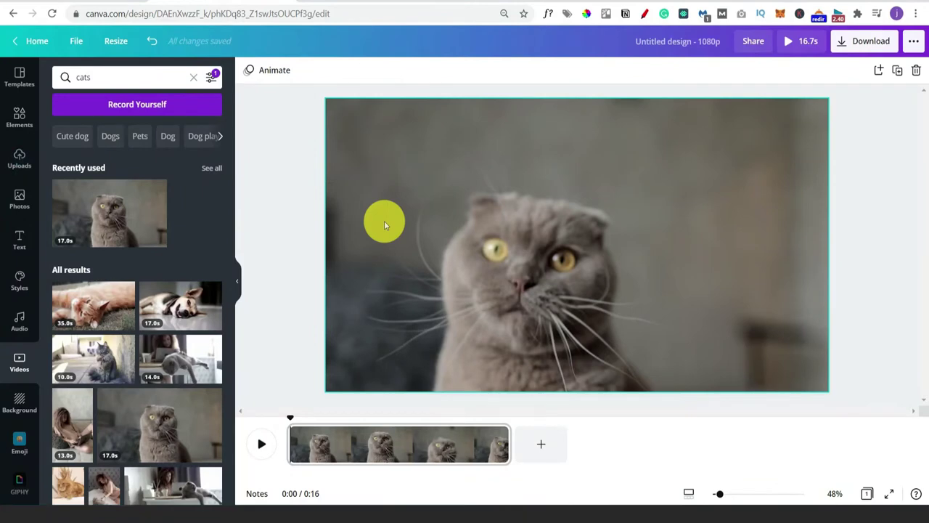
# Trim the grey cat background clip to its first 10 seconds and shorten its page on the timeline to 5.0 seconds
pyautogui.click(384, 225)
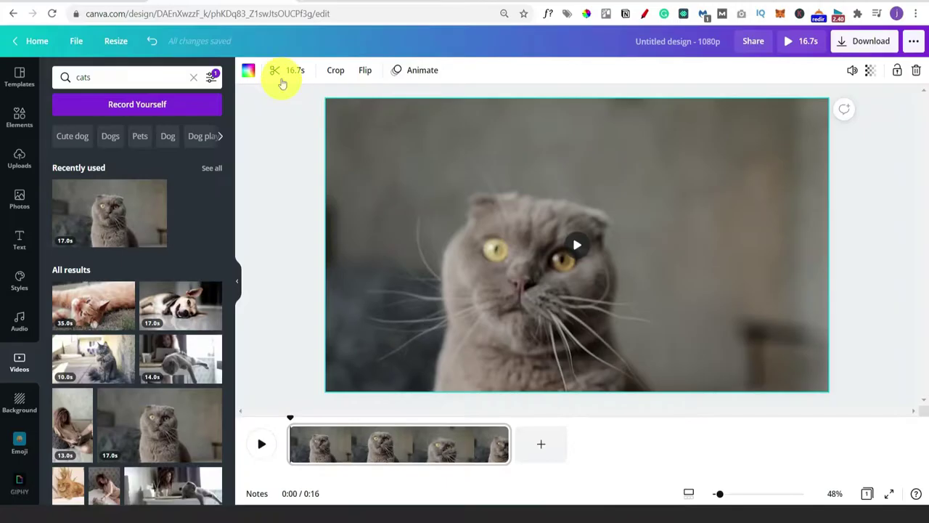
pyautogui.click(296, 71)
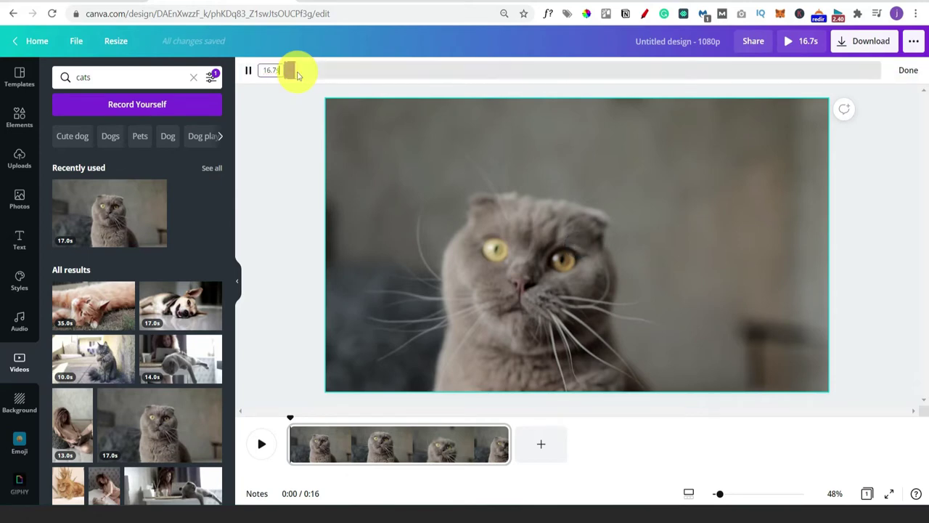
pyautogui.moveTo(297, 68); pyautogui.dragTo(425, 69)
pyautogui.click(902, 77)
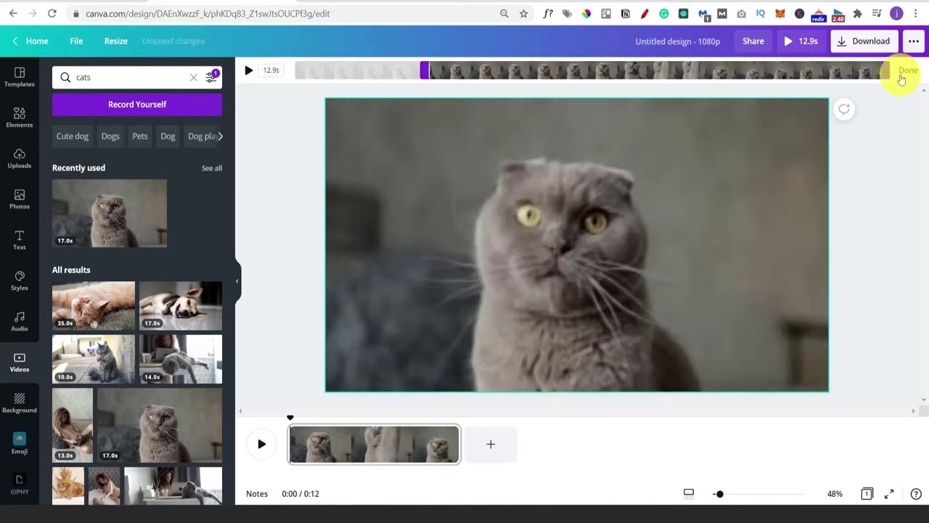
pyautogui.moveTo(885, 69); pyautogui.dragTo(570, 73)
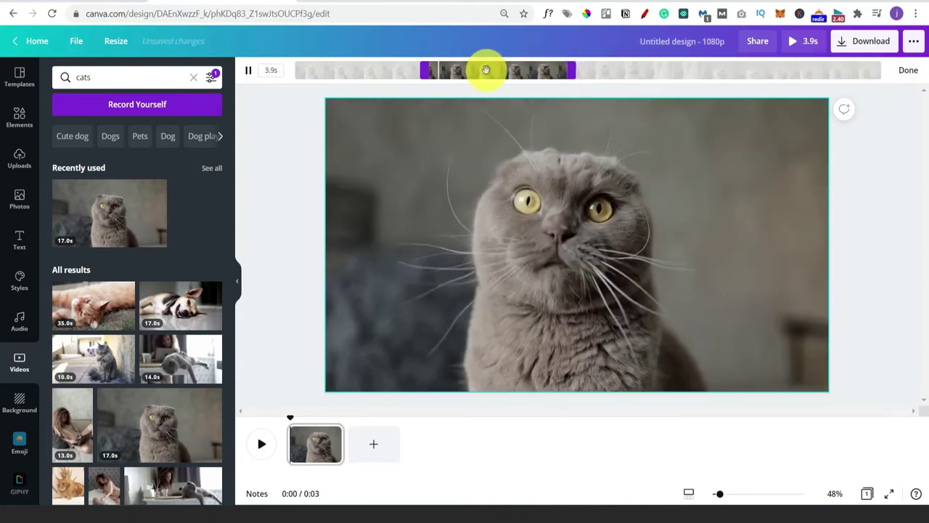
pyautogui.moveTo(490, 71); pyautogui.dragTo(606, 73)
pyautogui.moveTo(526, 70); pyautogui.dragTo(317, 162)
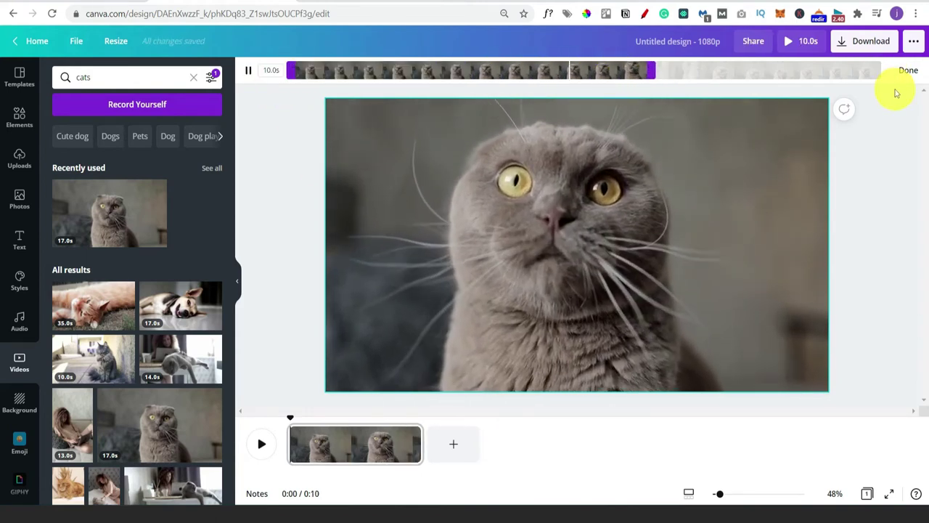
pyautogui.click(910, 72)
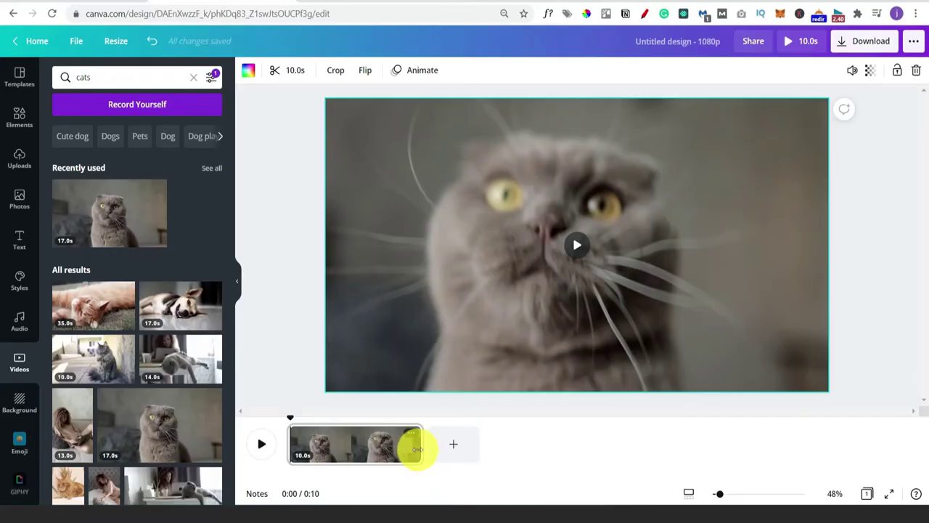
pyautogui.moveTo(417, 448); pyautogui.dragTo(354, 450)
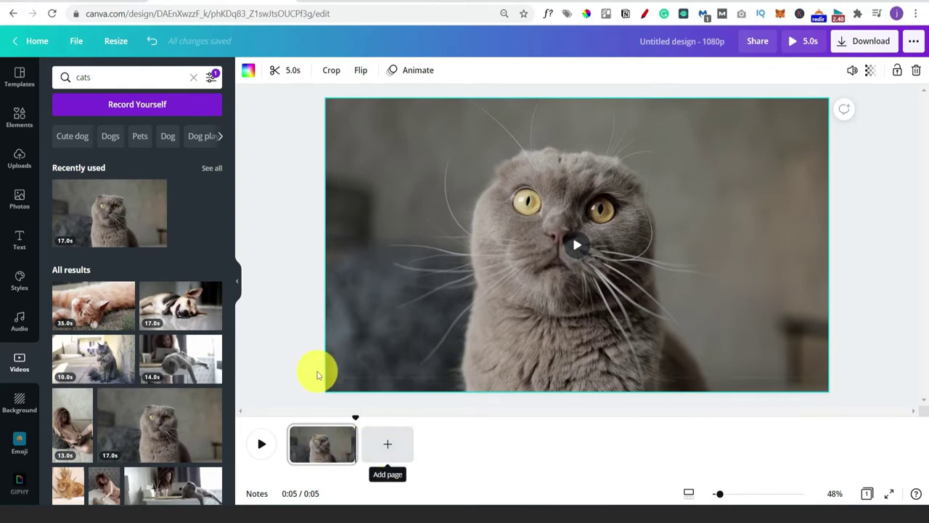
# Add a second page and fill it with the library video of the grey cat sitting outdoors
pyautogui.click(381, 443)
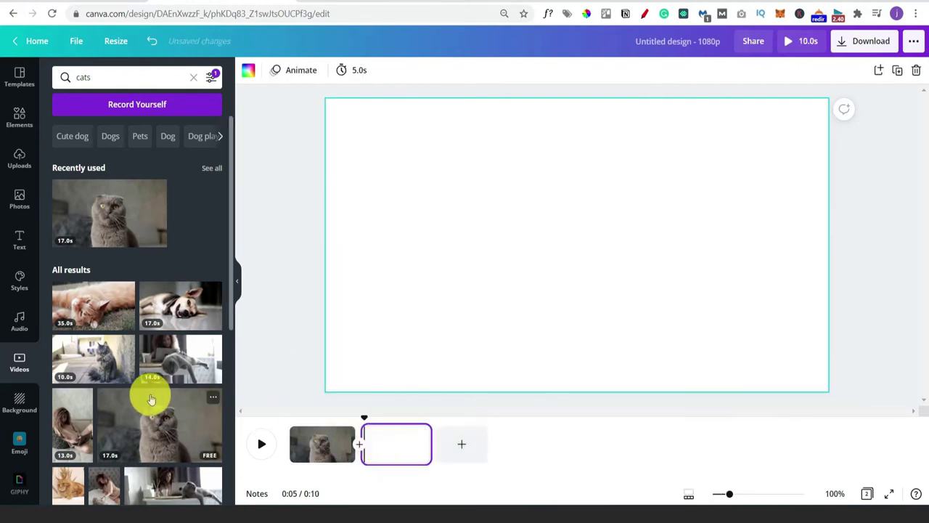
pyautogui.scroll(-3, 151, 399)
pyautogui.click(113, 183)
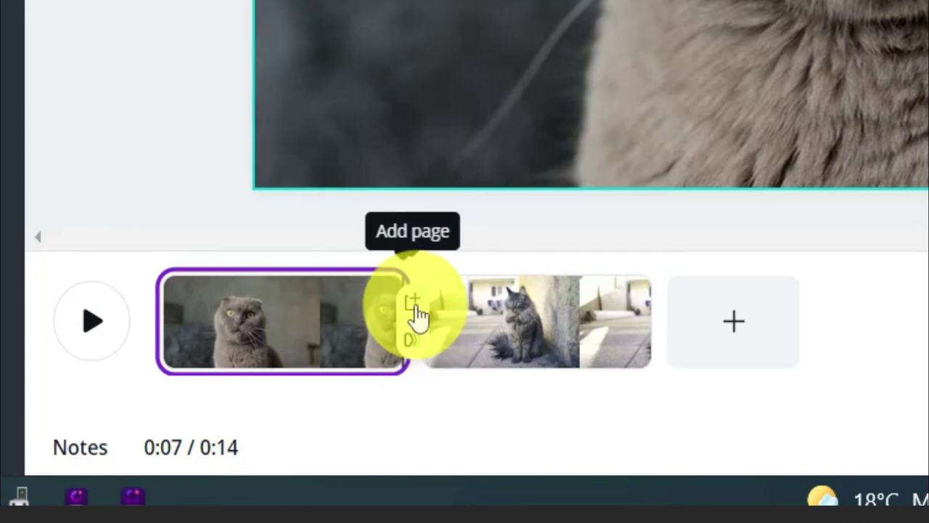
# Add a Slide transition between the two cat pages with its direction set to the right
pyautogui.click(411, 341)
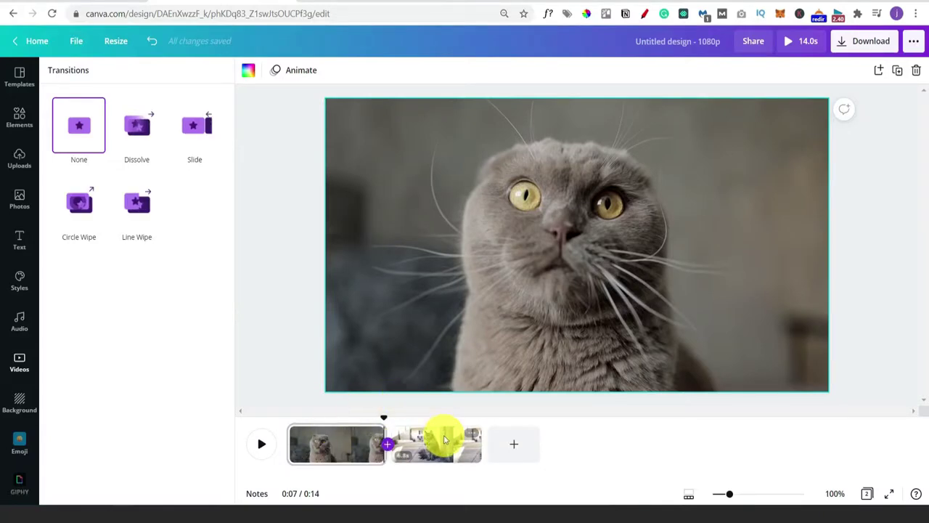
pyautogui.click(218, 137)
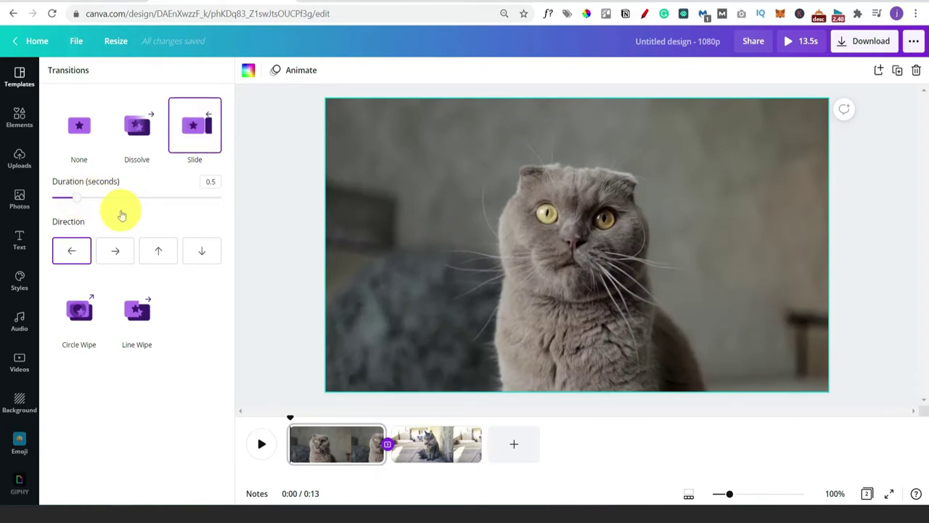
pyautogui.click(114, 254)
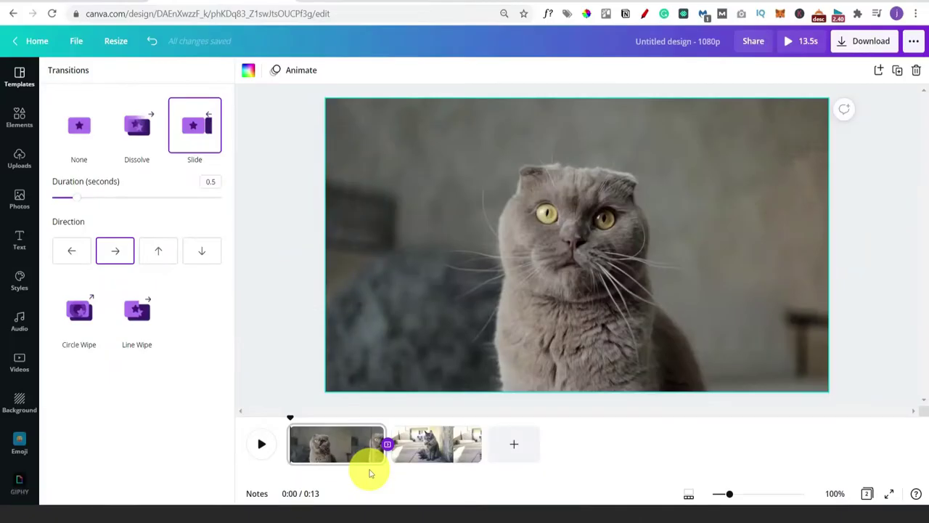
pyautogui.click(397, 369)
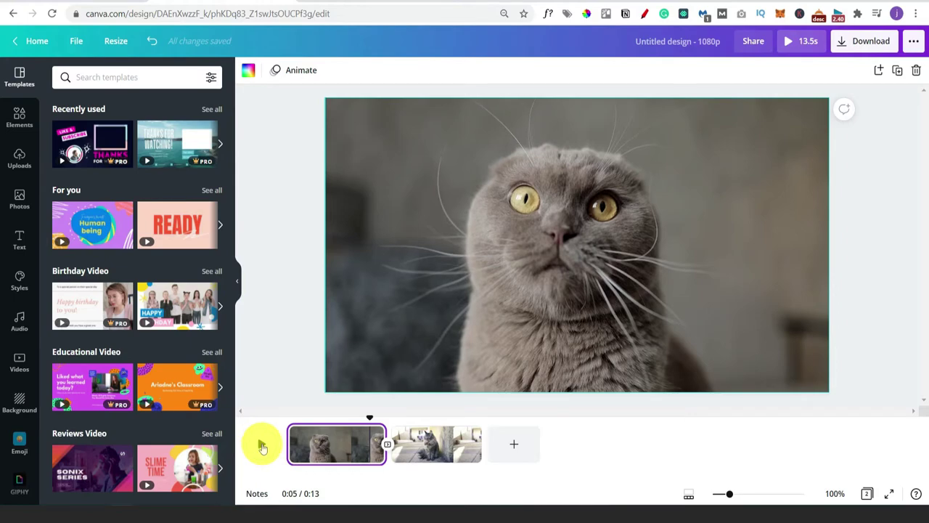
# Move the playhead through both cat pages on the timeline and return to the first page
pyautogui.click(336, 439)
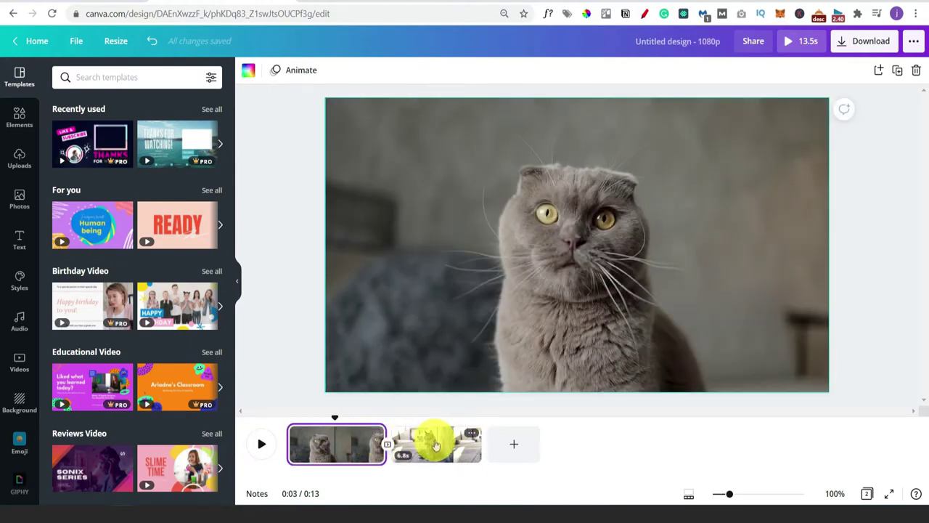
pyautogui.click(434, 443)
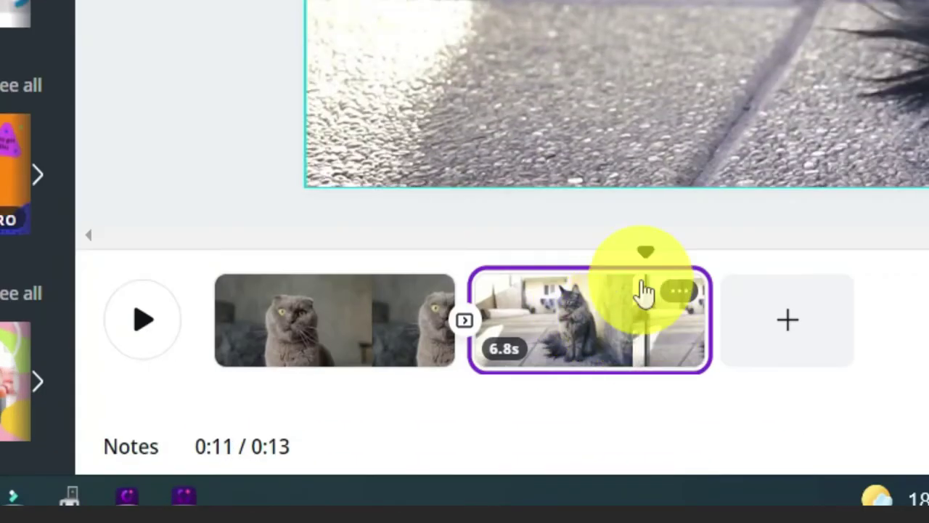
pyautogui.click(572, 322)
pyautogui.click(365, 317)
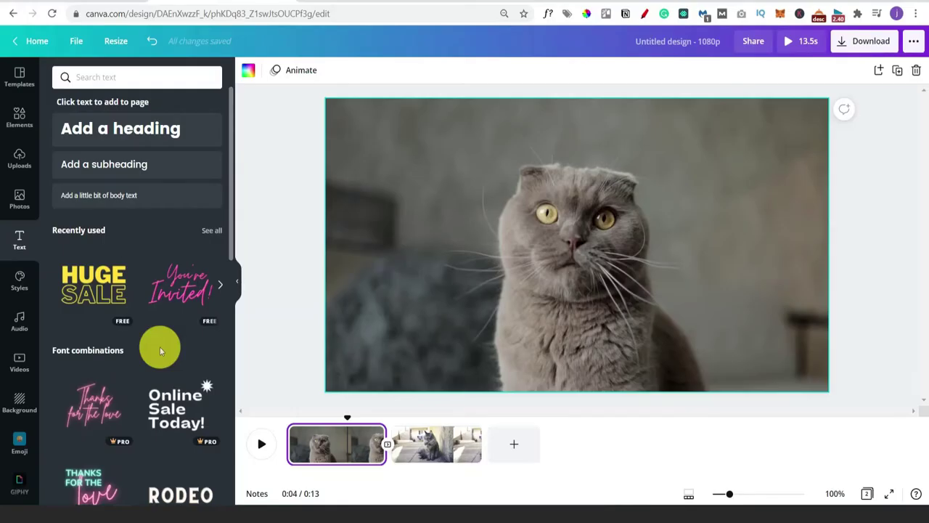
# Browse the ready-made font combinations in the text library and return to the basic text styles
pyautogui.scroll(-5, 160, 348)
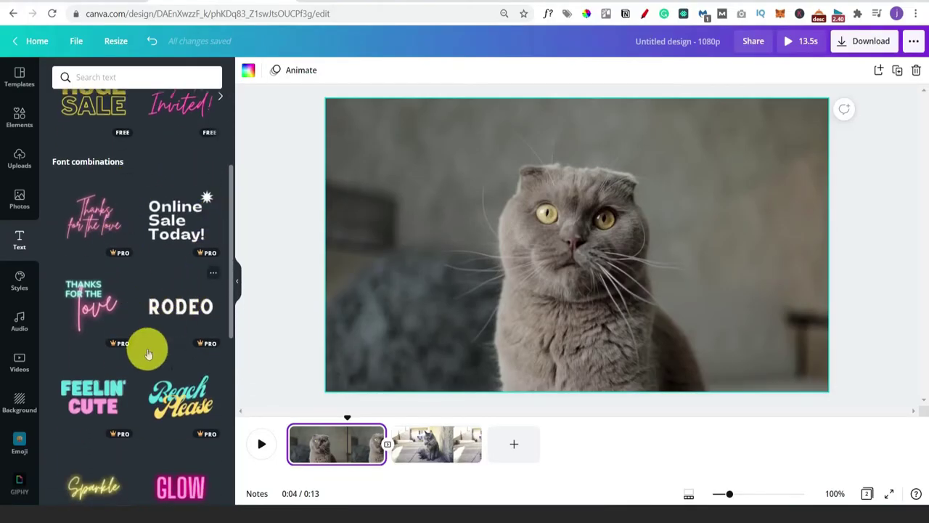
pyautogui.scroll(-3, 167, 311)
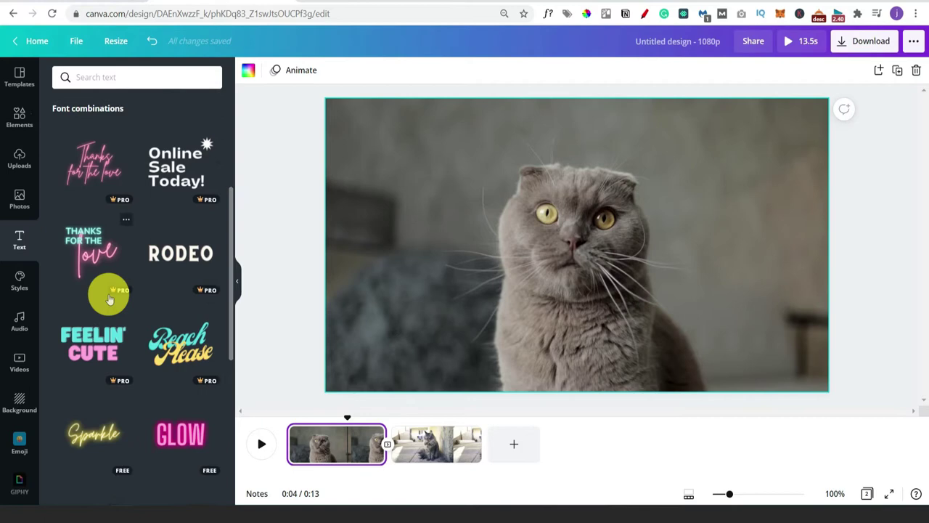
pyautogui.scroll(-2, 174, 305)
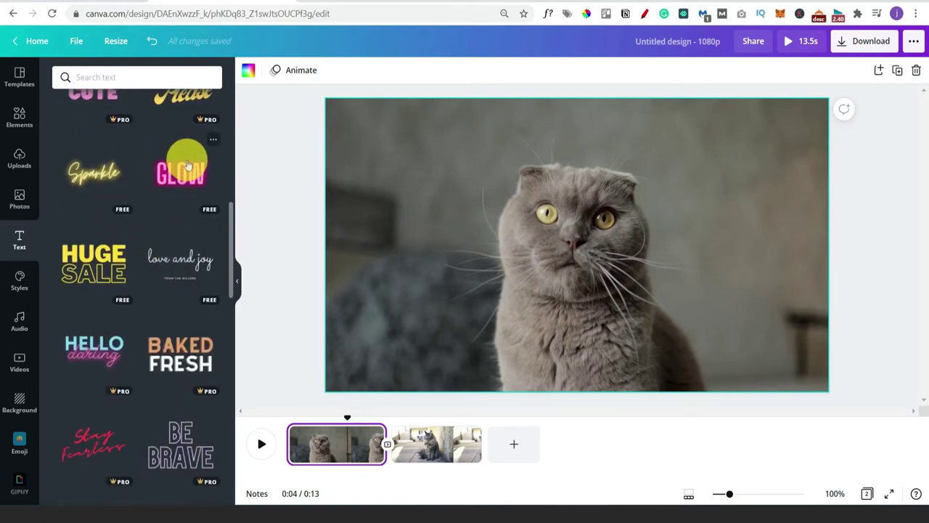
pyautogui.scroll(-8, 167, 312)
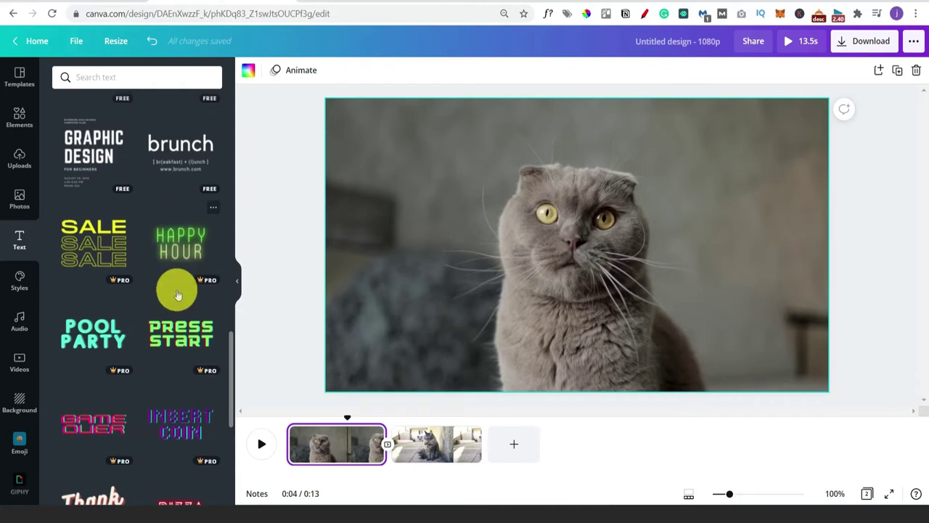
pyautogui.scroll(5, 178, 298)
pyautogui.scroll(10, 177, 291)
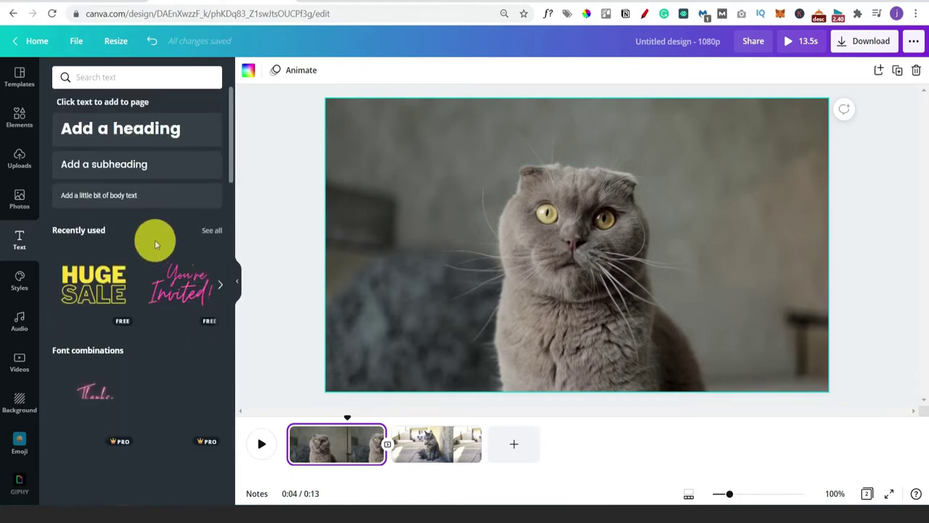
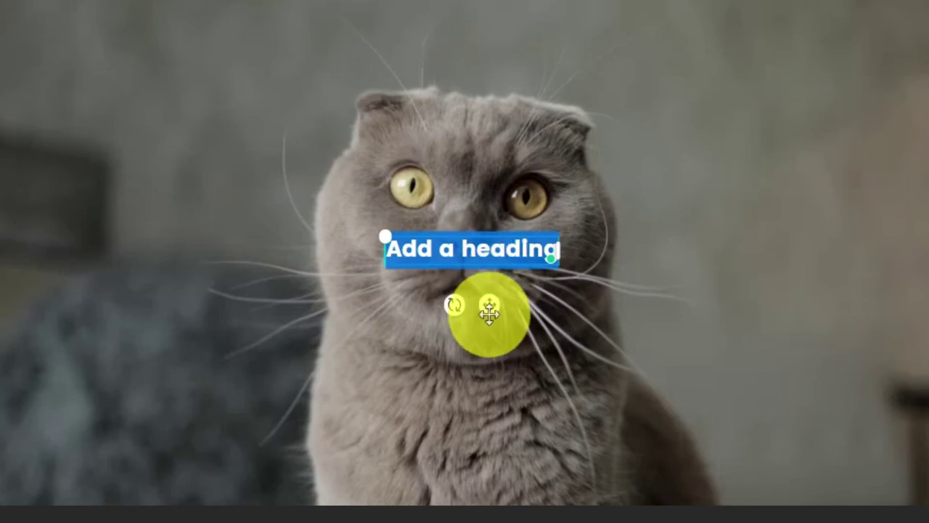
# Place the heading in the first page's upper left above the cat, setting its font size to 60 and enlarging it to about 81.7
pyautogui.moveTo(489, 305); pyautogui.dragTo(185, 122)
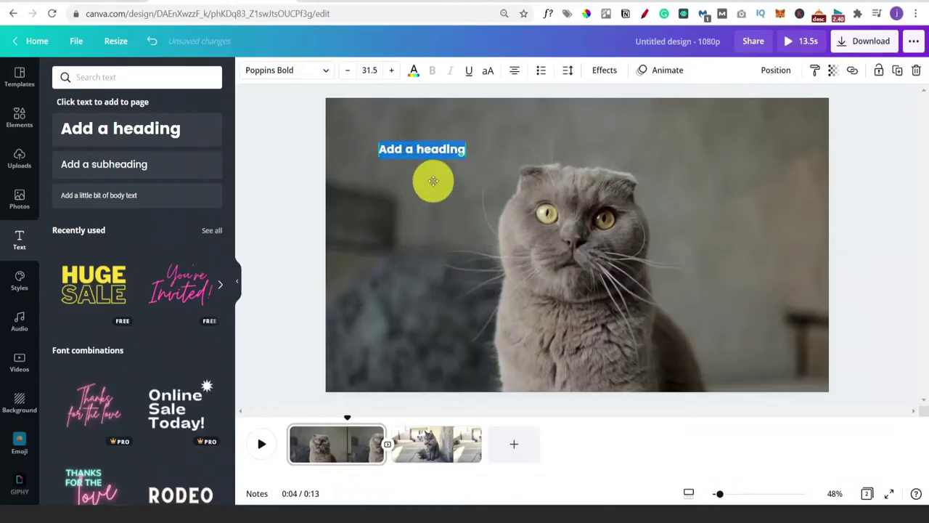
pyautogui.click(371, 70)
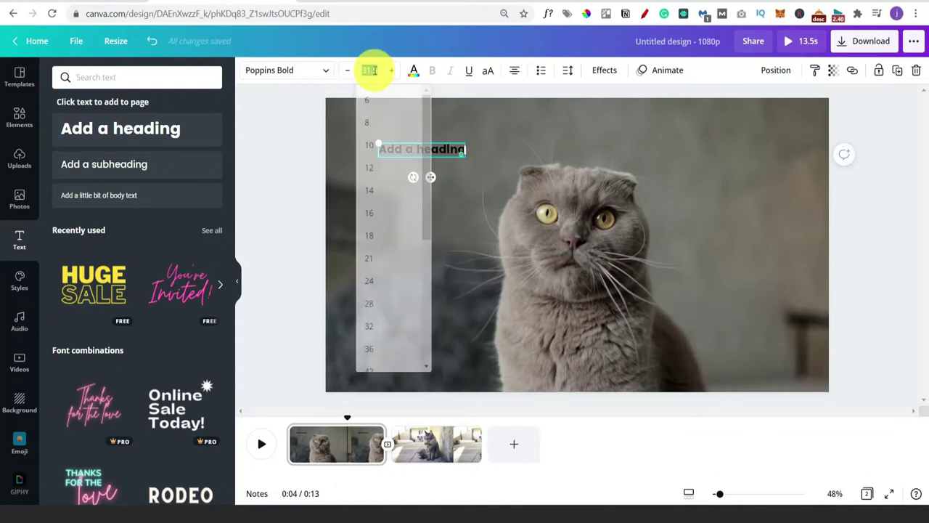
pyautogui.write('60')
pyautogui.press('Return')
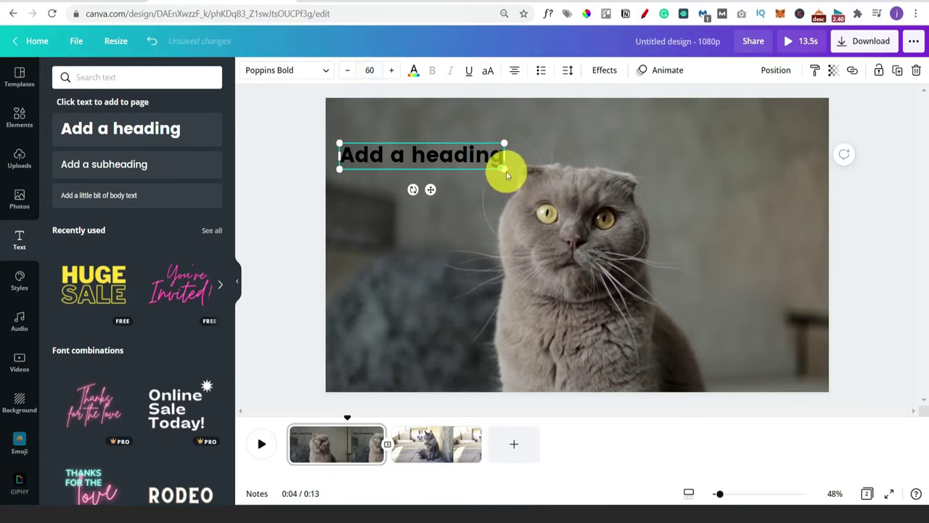
pyautogui.moveTo(504, 169); pyautogui.dragTo(557, 231)
pyautogui.moveTo(452, 168); pyautogui.dragTo(471, 153)
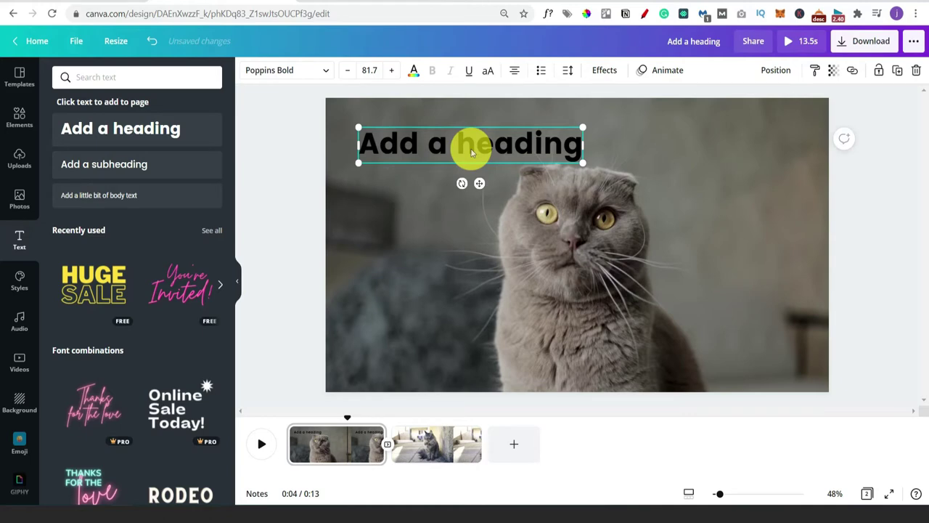
# Replace the heading text with "FUN FACTS ABOUT CATS" and move it up to sit on one line above the cat
pyautogui.doubleClick(471, 150)
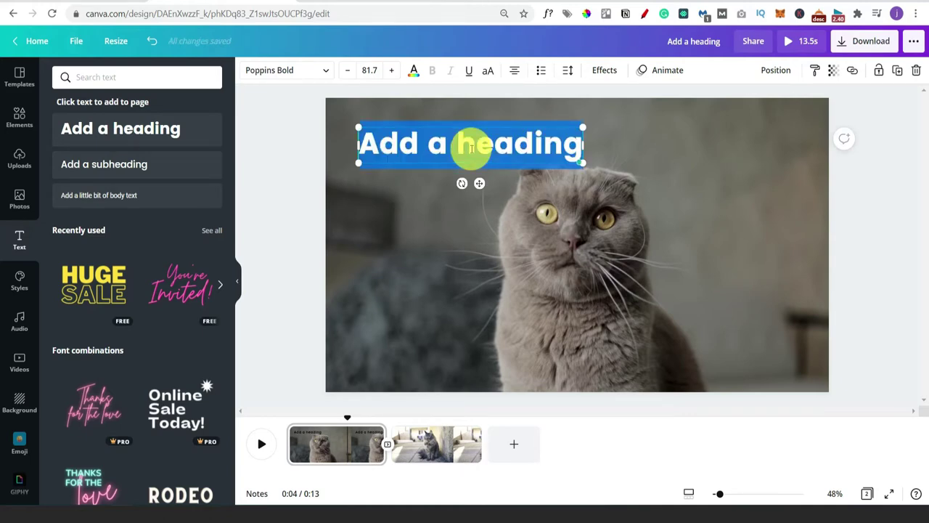
pyautogui.write('FUN FACTS ABOUT CATS')
pyautogui.moveTo(618, 164); pyautogui.dragTo(636, 138)
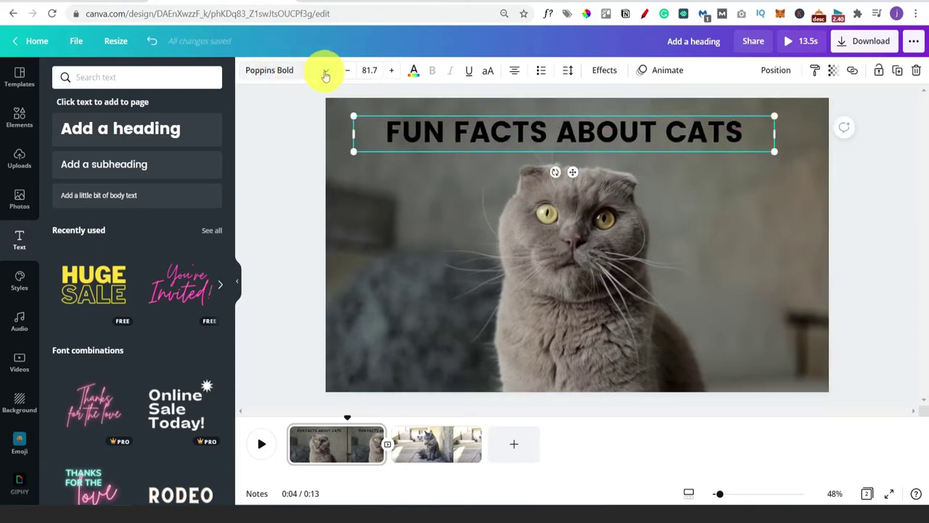
# Set the heading's font to Anton and its text colour to white
pyautogui.click(325, 72)
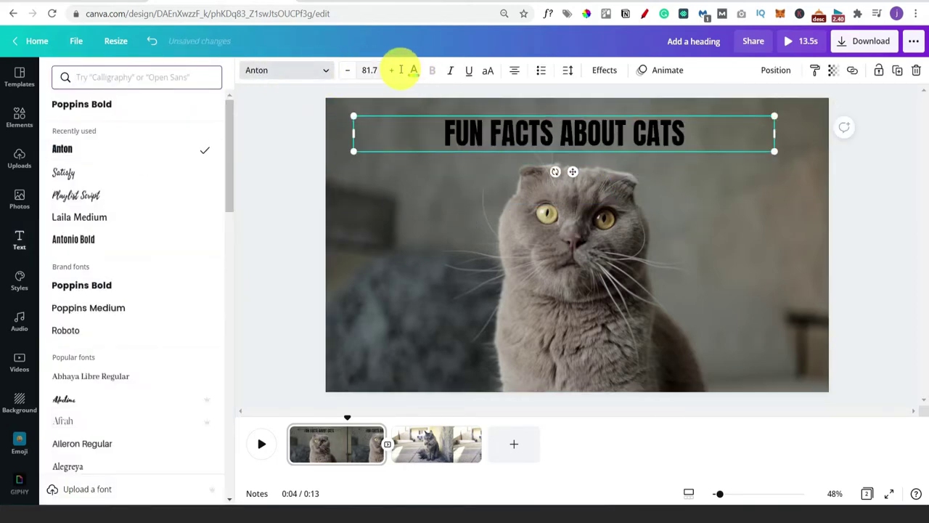
pyautogui.click(419, 74)
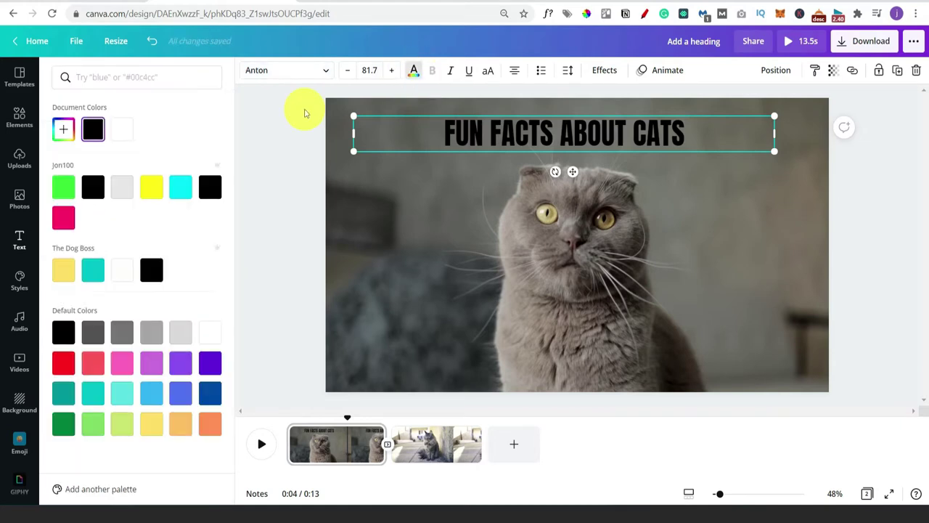
pyautogui.click(121, 269)
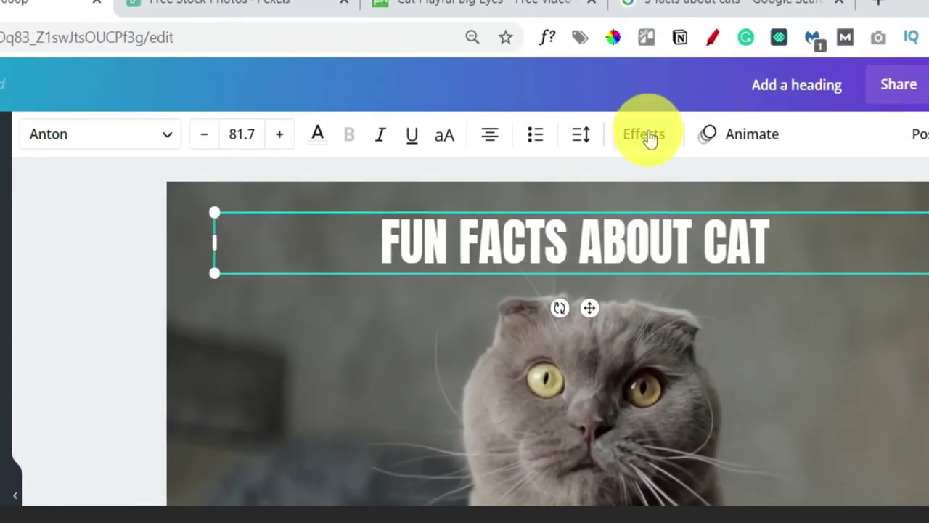
# Try the Curve shape on the heading with a curve of 62, and return the shape to None
pyautogui.click(657, 141)
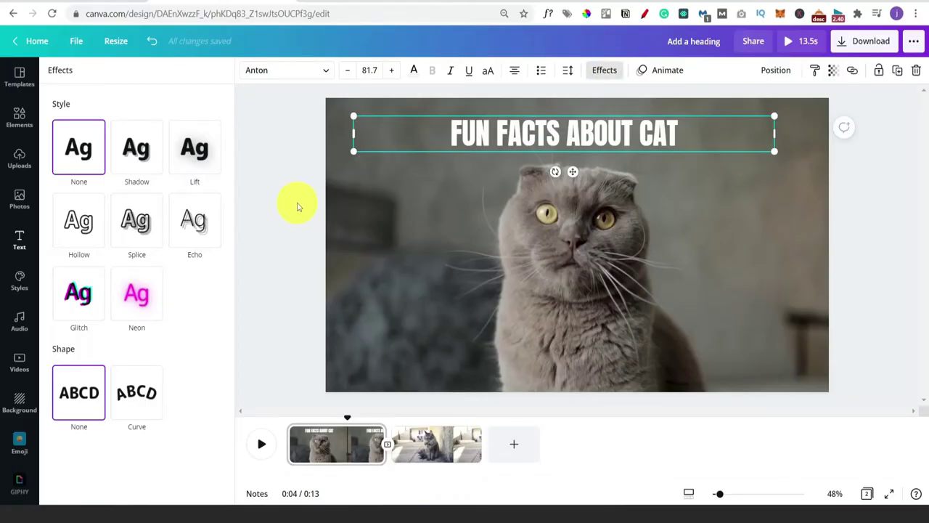
pyautogui.click(135, 390)
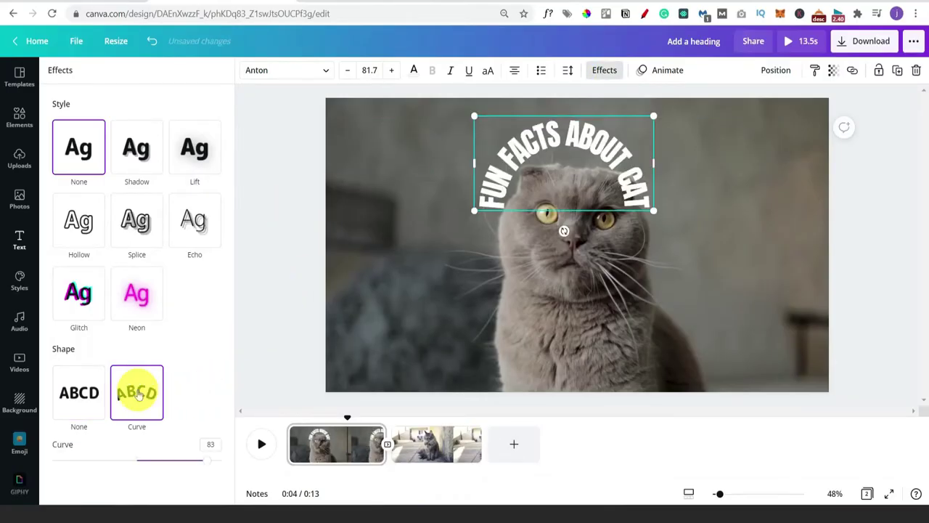
pyautogui.click(210, 463)
pyautogui.moveTo(210, 464); pyautogui.dragTo(189, 460)
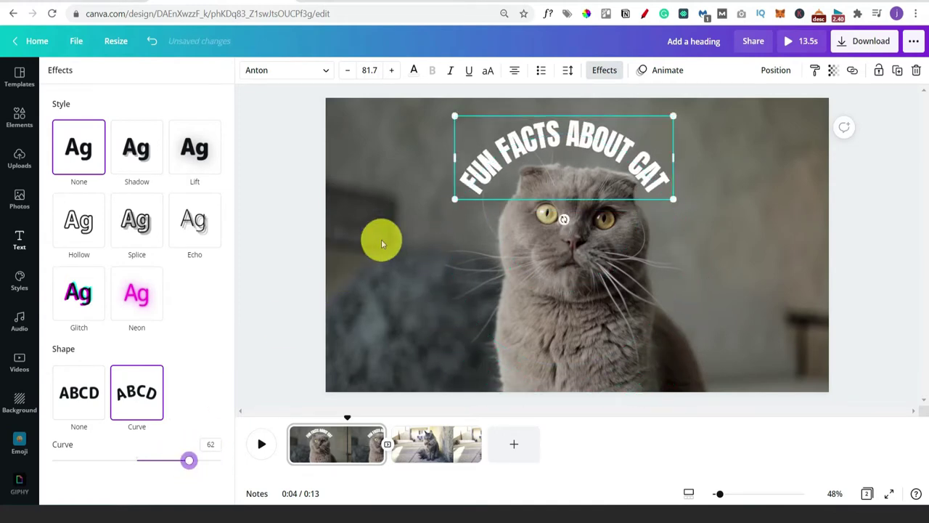
pyautogui.moveTo(550, 138); pyautogui.dragTo(560, 133)
pyautogui.click(78, 392)
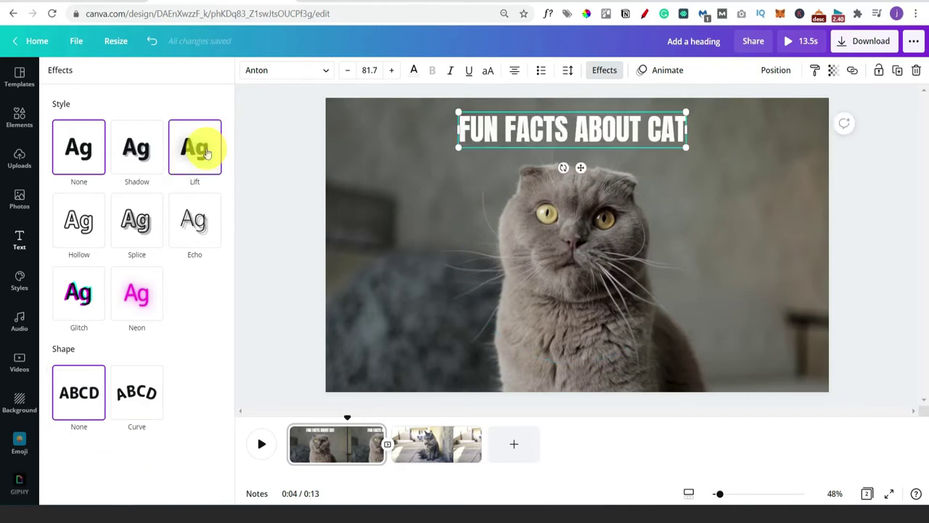
# Apply the Lift effect to the heading at intensity 73 and enlarge the text to a font size of about 113
pyautogui.click(194, 161)
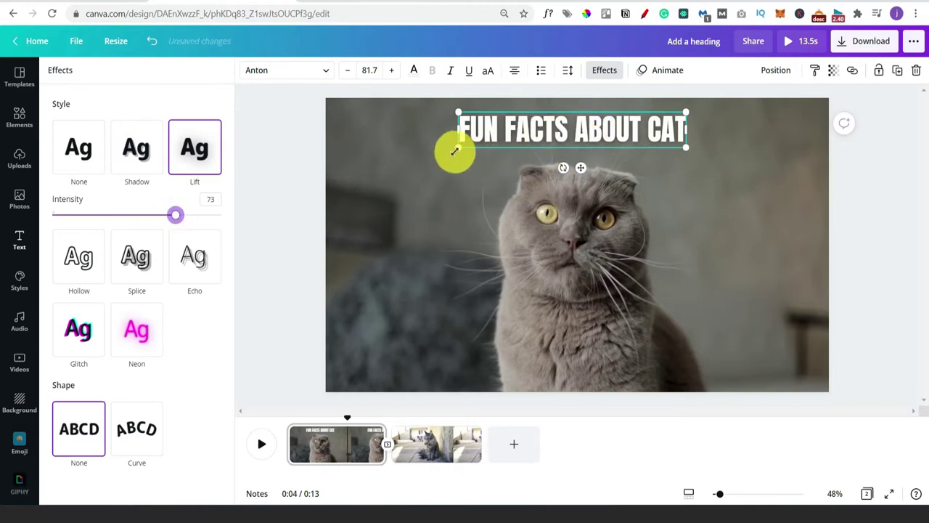
pyautogui.moveTo(454, 149); pyautogui.dragTo(434, 152)
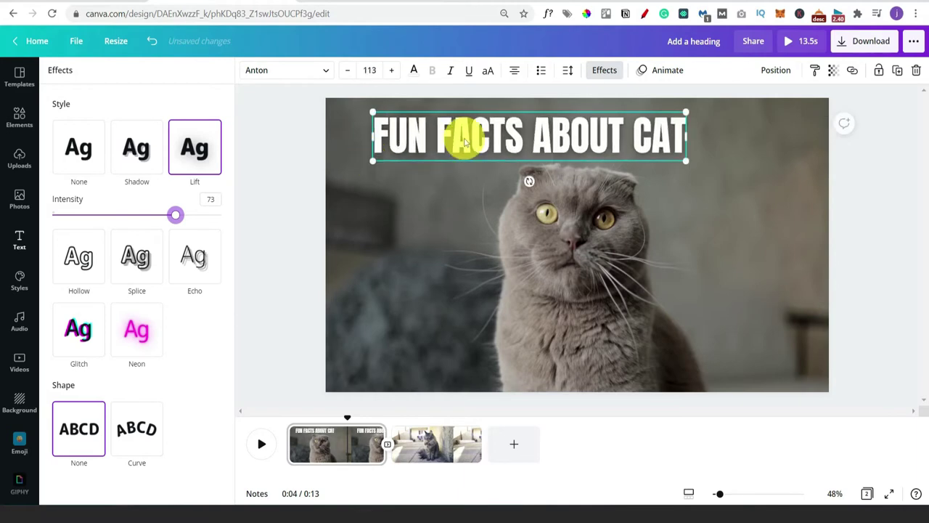
pyautogui.press('Escape')
pyautogui.press('Escape')
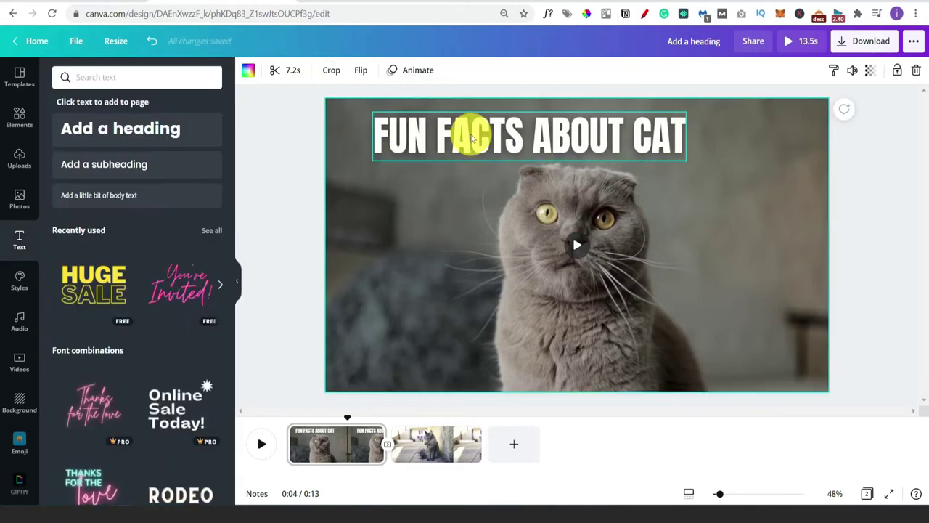
# Centre the heading horizontally near the upper edge of the first page and deselect it
pyautogui.moveTo(457, 141); pyautogui.dragTo(505, 130)
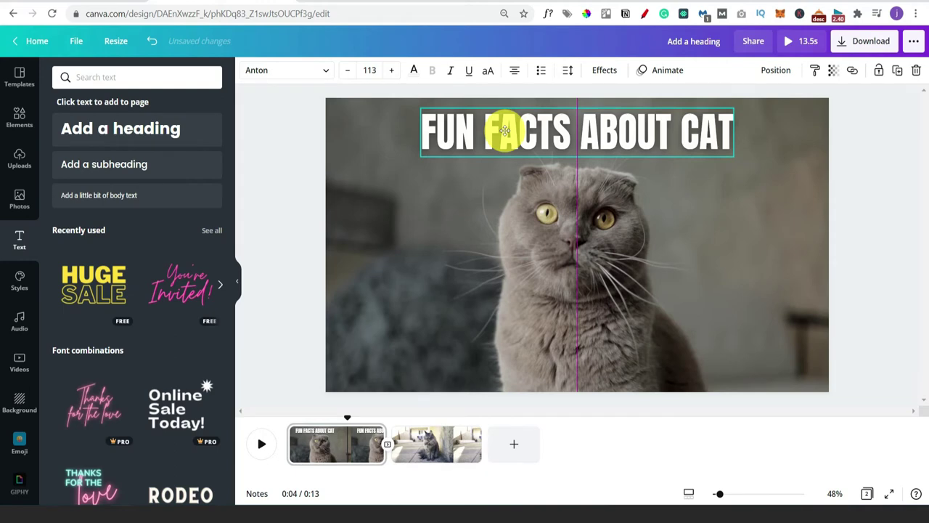
pyautogui.moveTo(504, 130); pyautogui.dragTo(506, 130)
pyautogui.click(423, 219)
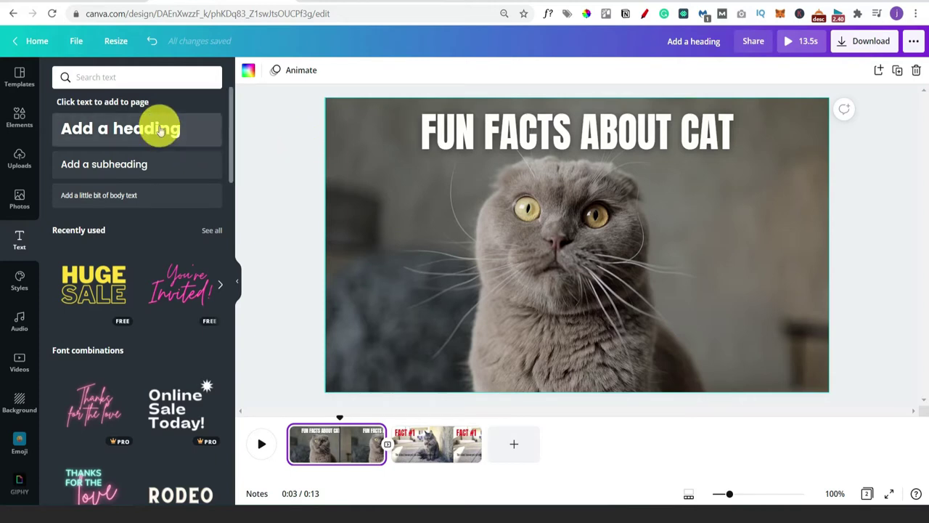
# Look through the element library's categories, from lines and shapes to graphics, photos, videos, audio, charts and frames
pyautogui.click(22, 117)
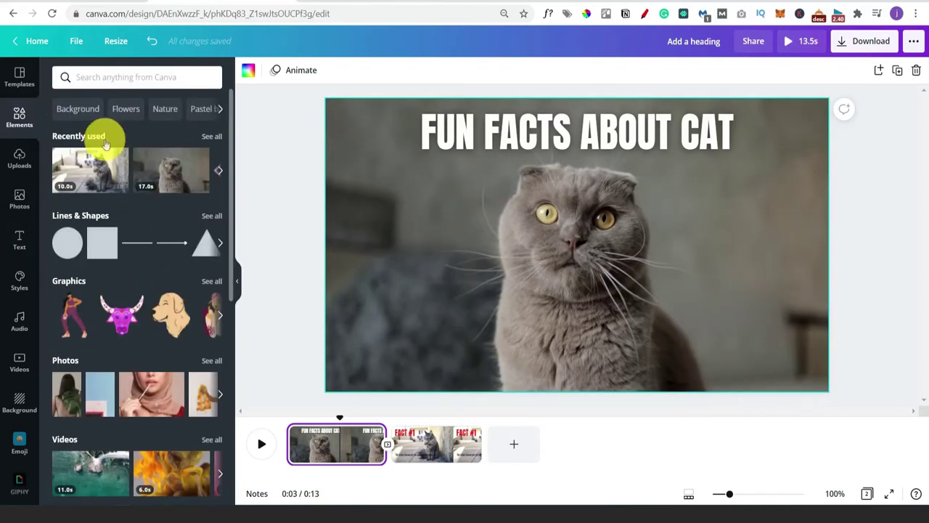
pyautogui.scroll(-1, 145, 245)
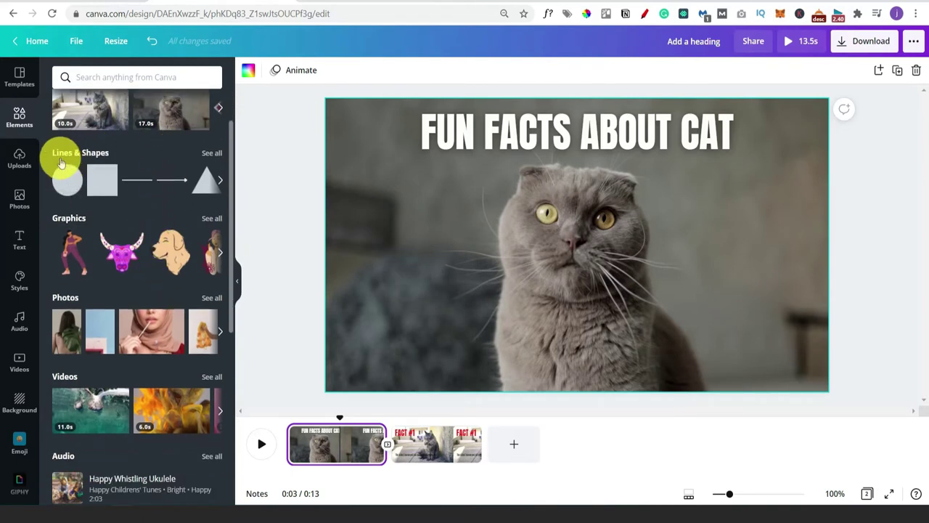
pyautogui.scroll(-1, 81, 319)
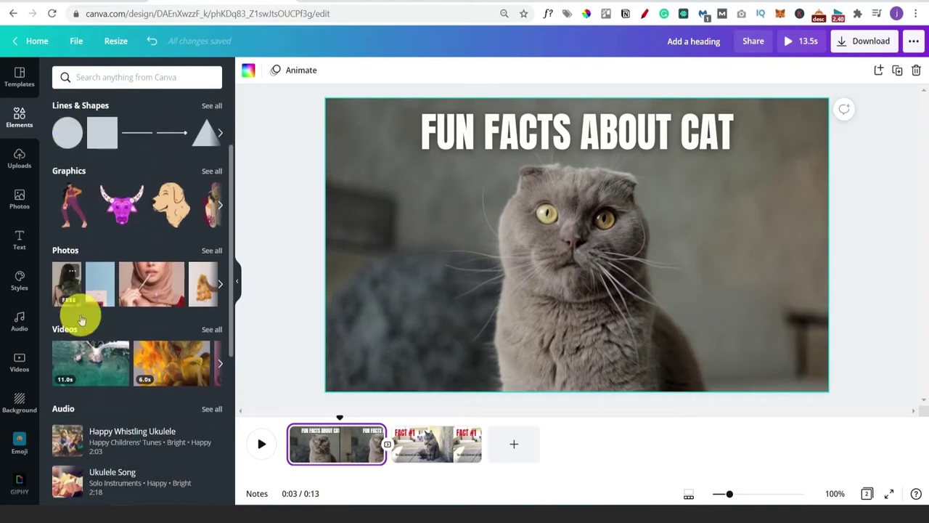
pyautogui.scroll(-2, 81, 320)
pyautogui.scroll(-1, 79, 344)
pyautogui.scroll(1, 124, 296)
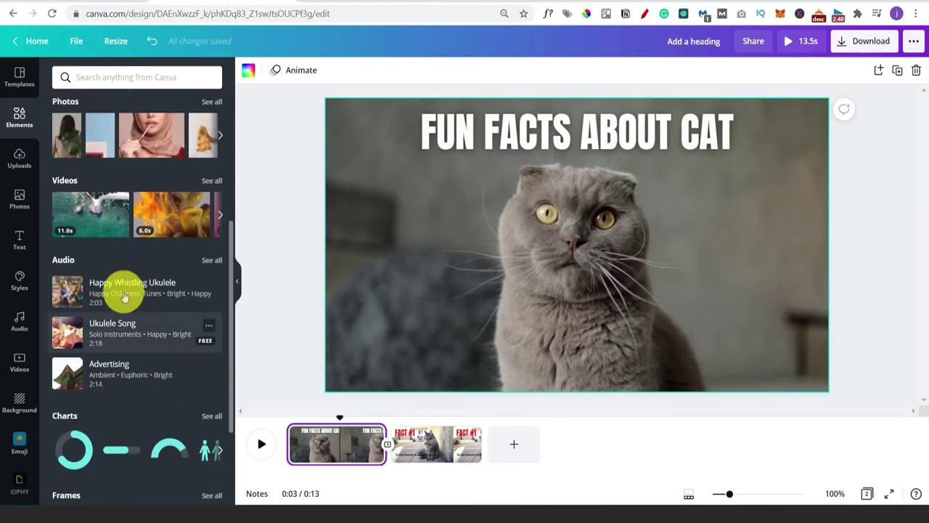
pyautogui.scroll(1, 124, 297)
pyautogui.scroll(-3, 128, 283)
pyautogui.scroll(2, 104, 338)
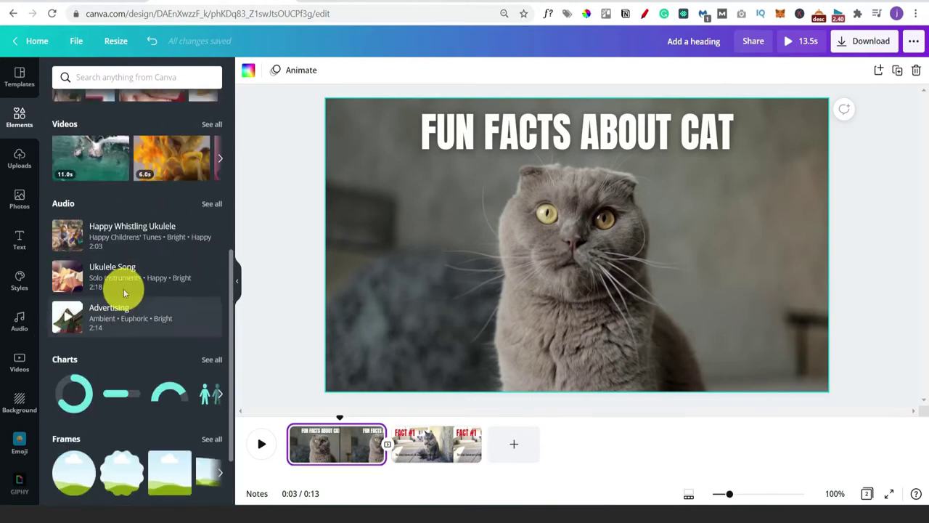
pyautogui.scroll(5, 124, 292)
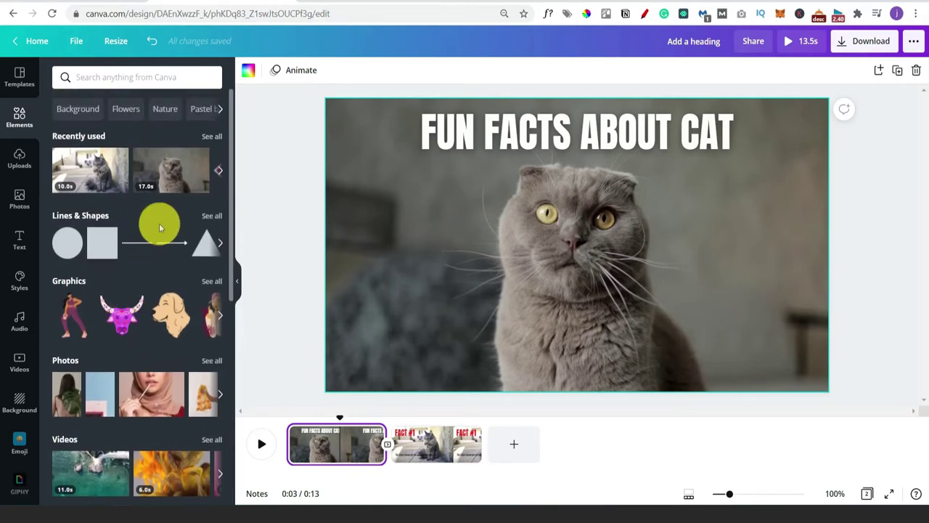
# Add a square behind the heading, flatten it to about 212 high and widen it into a banner spanning the whole title
pyautogui.click(94, 247)
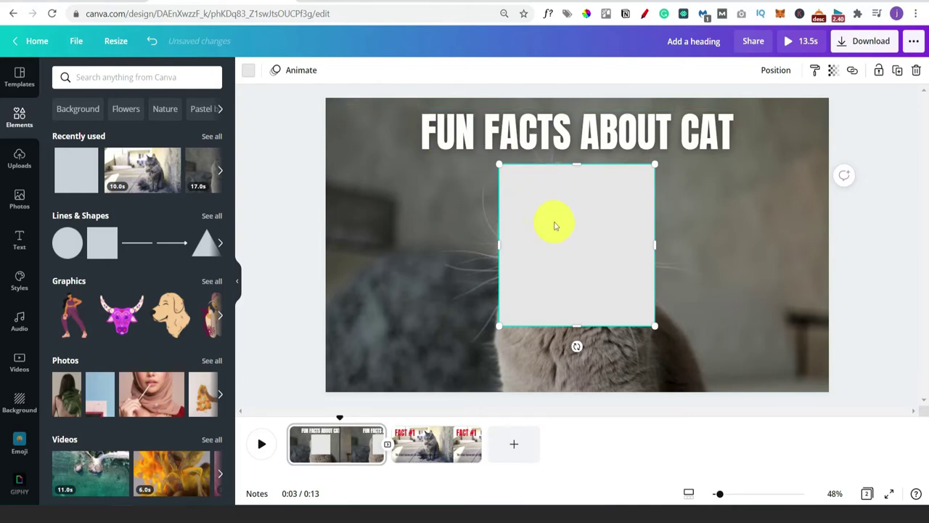
pyautogui.moveTo(556, 244); pyautogui.dragTo(442, 183)
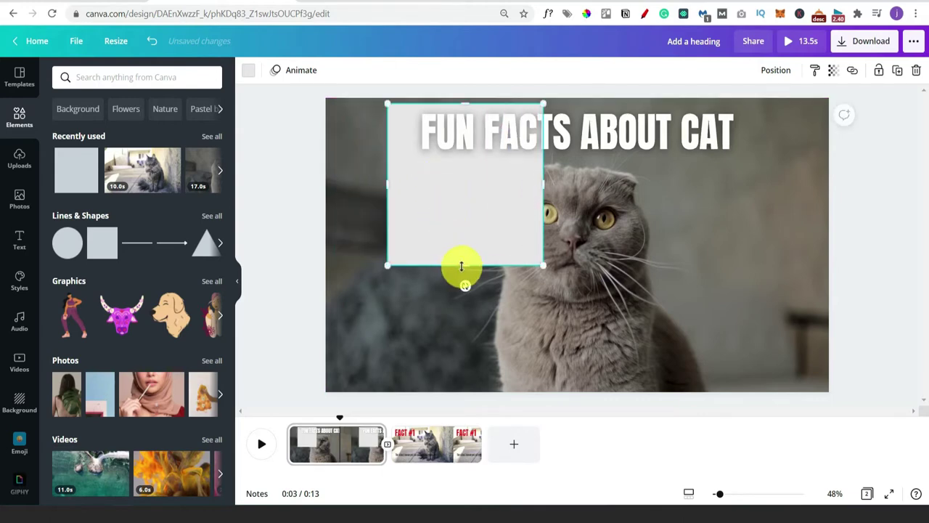
pyautogui.moveTo(462, 264); pyautogui.dragTo(471, 162)
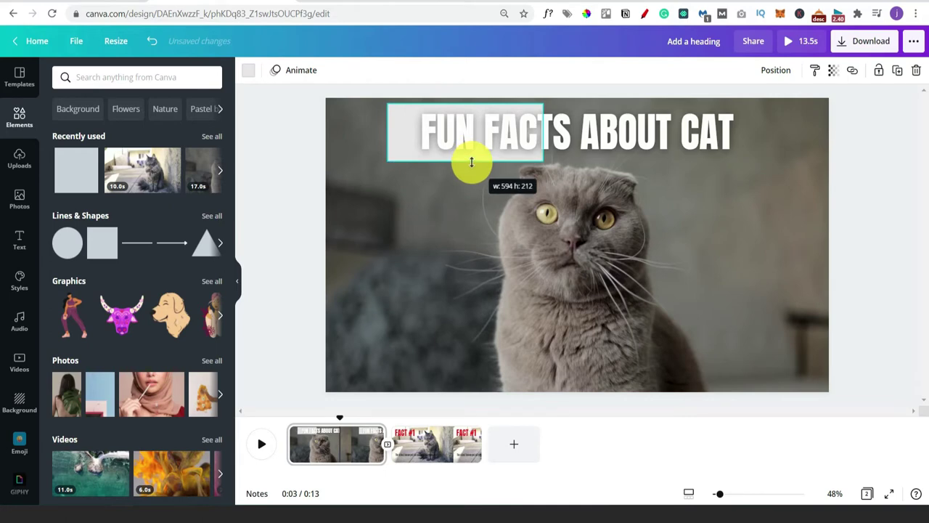
pyautogui.moveTo(542, 133); pyautogui.dragTo(761, 143)
# Fill the banner behind the heading with turquoise from the default colours
pyautogui.click(251, 75)
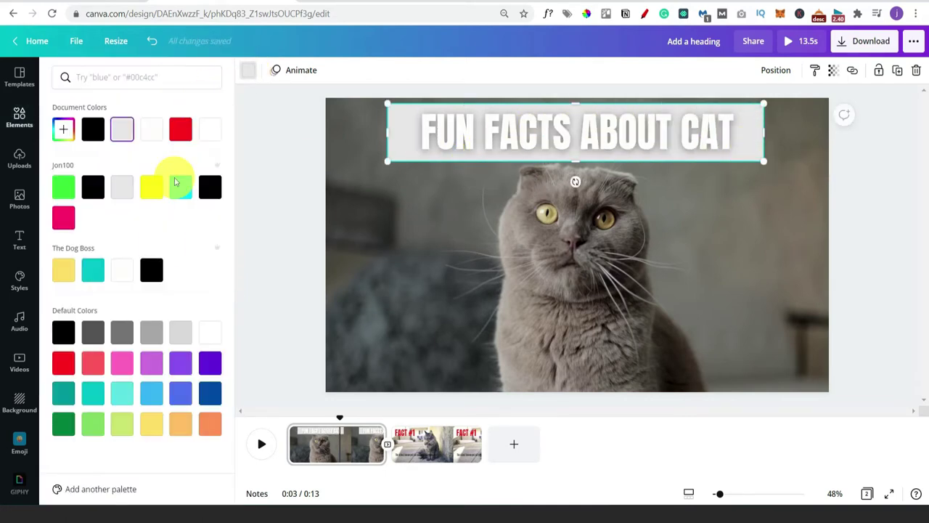
pyautogui.click(93, 393)
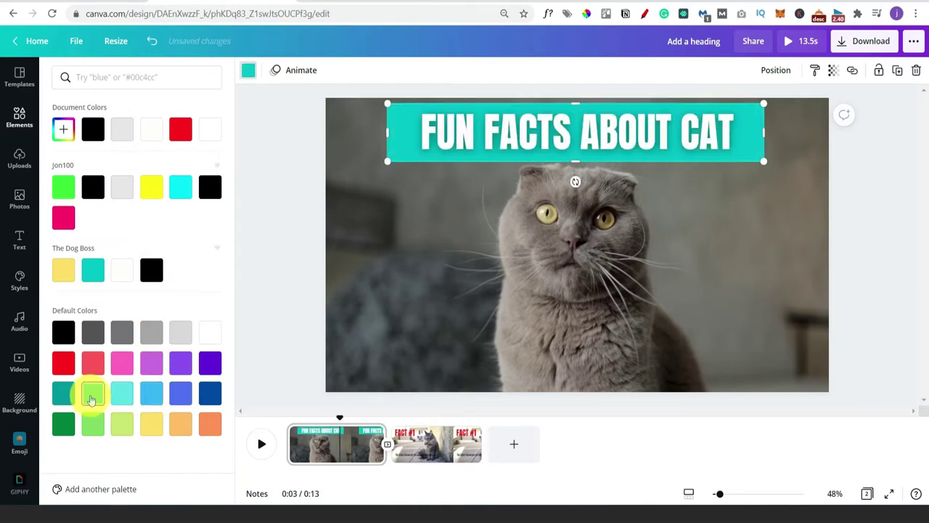
pyautogui.click(359, 145)
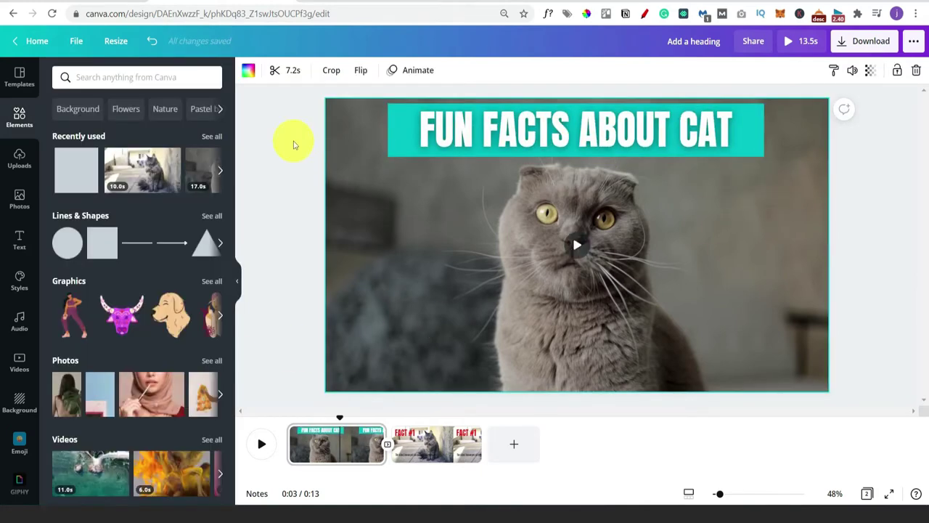
# Search the elements for "cats", limit the results to graphics and look through them
pyautogui.click(110, 77)
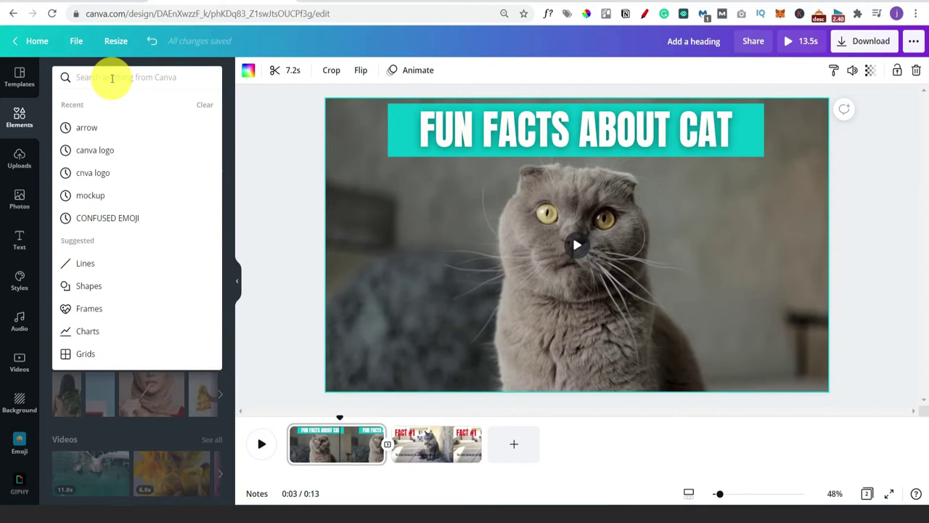
pyautogui.write('cats')
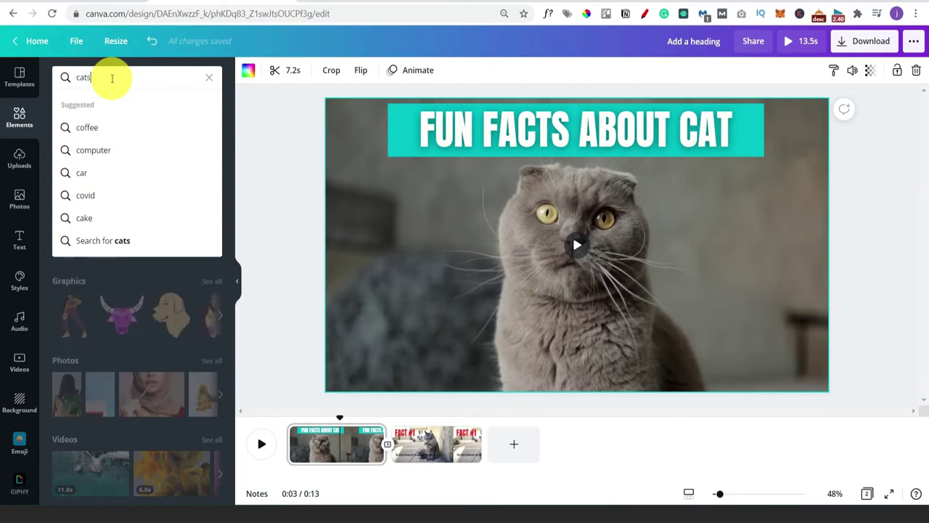
pyautogui.press('Return')
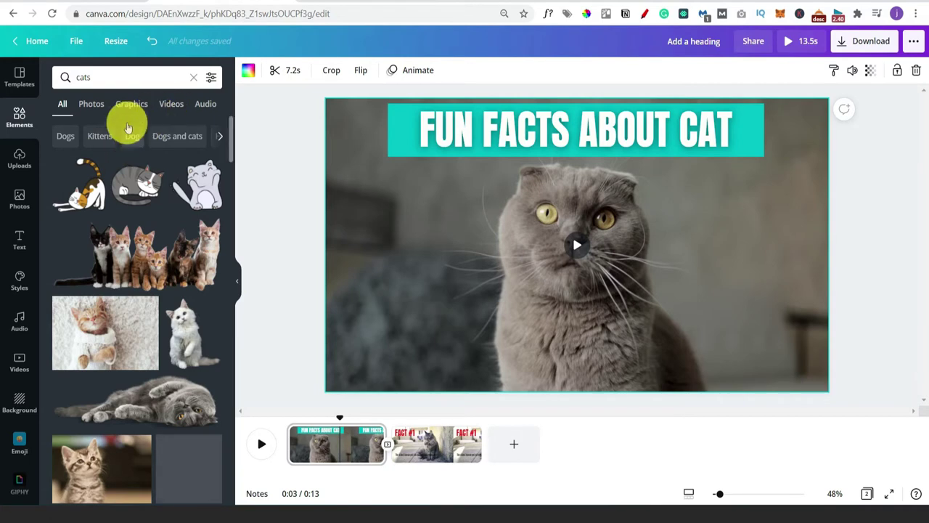
pyautogui.click(132, 109)
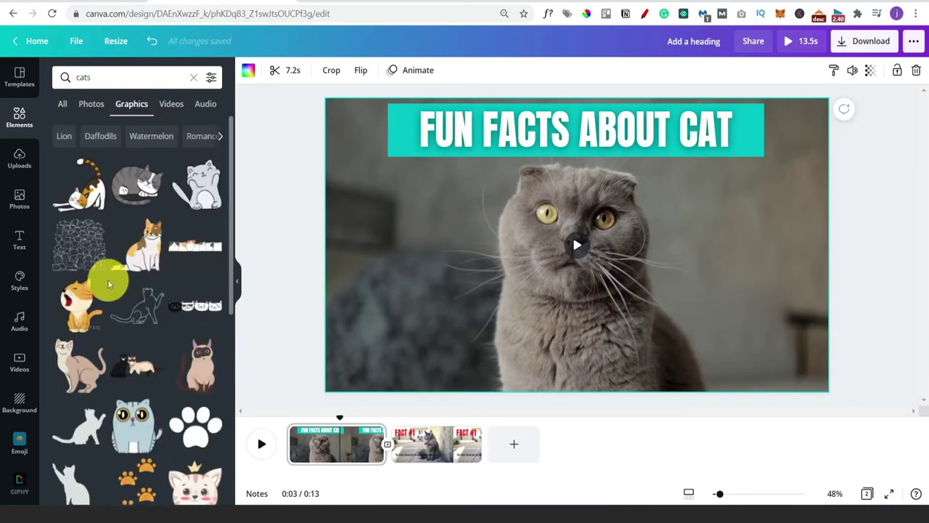
pyautogui.scroll(-3, 108, 275)
pyautogui.scroll(3, 130, 290)
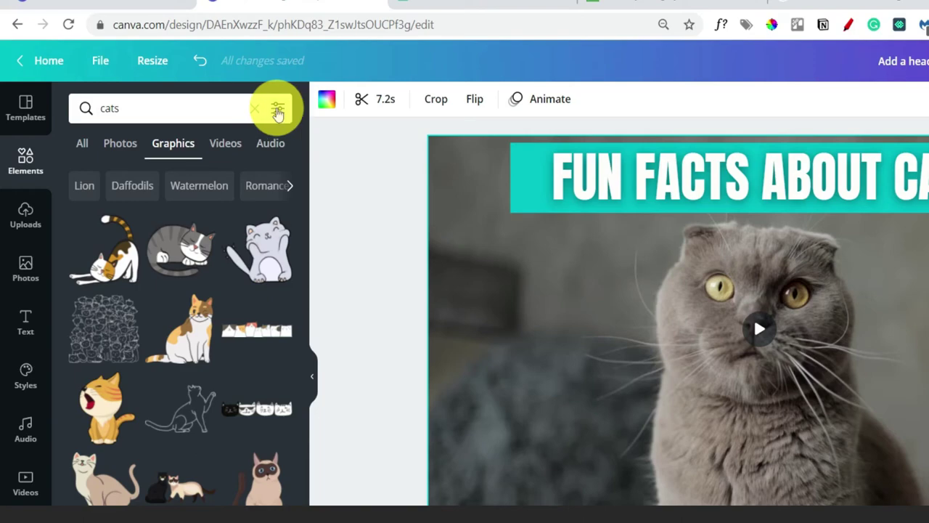
# Filter the cat graphics by the red colour and the Free price option
pyautogui.click(278, 110)
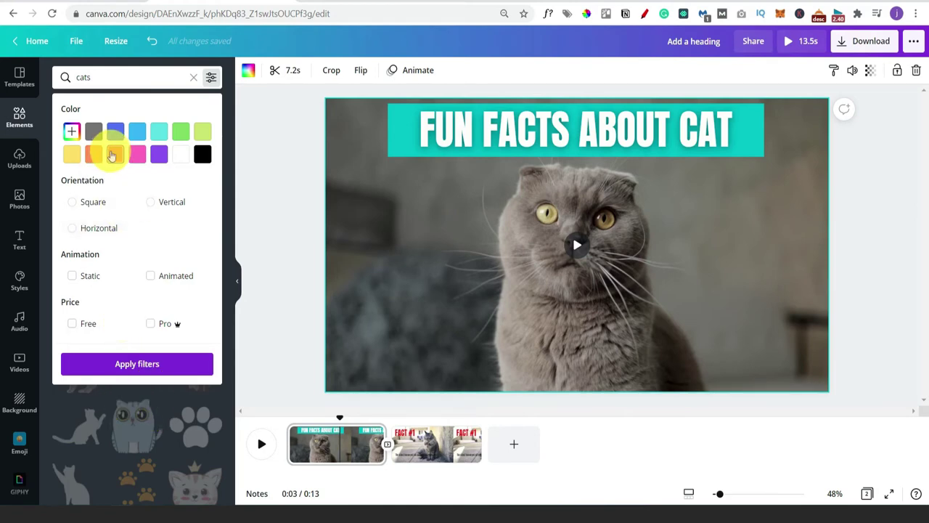
pyautogui.click(116, 156)
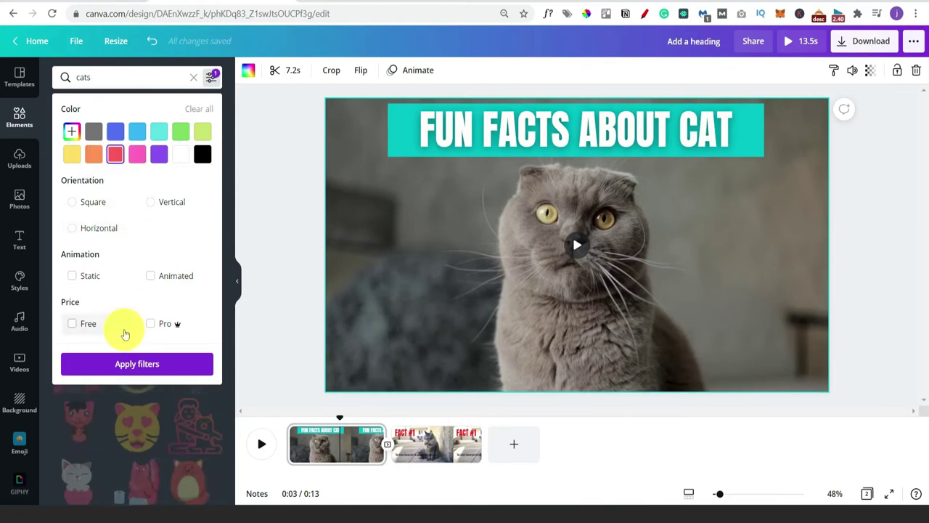
pyautogui.click(85, 327)
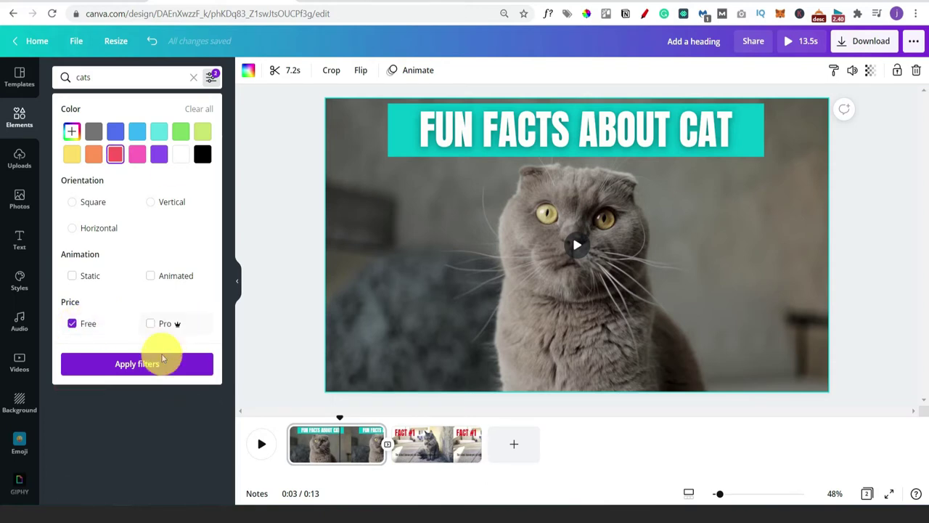
pyautogui.click(185, 363)
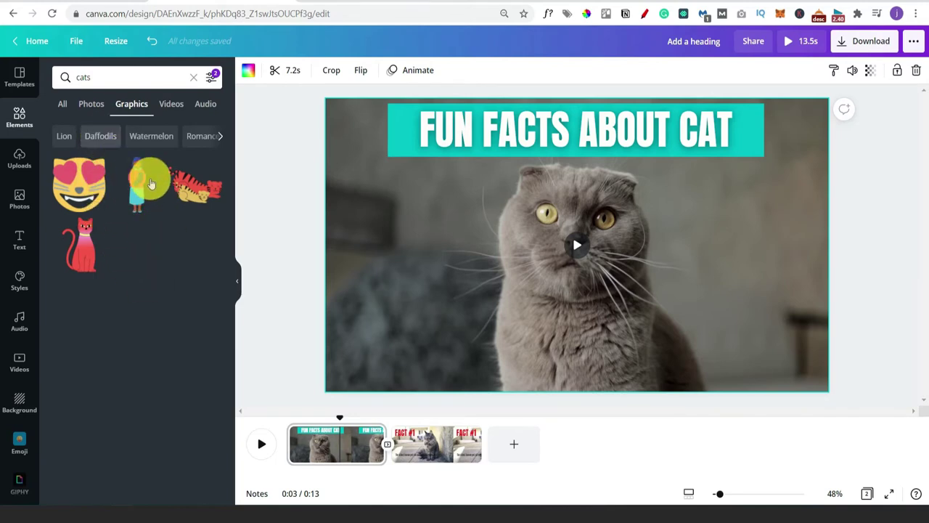
# Replace the red colour filter with Animated on the free cat graphics and look through them
pyautogui.click(212, 78)
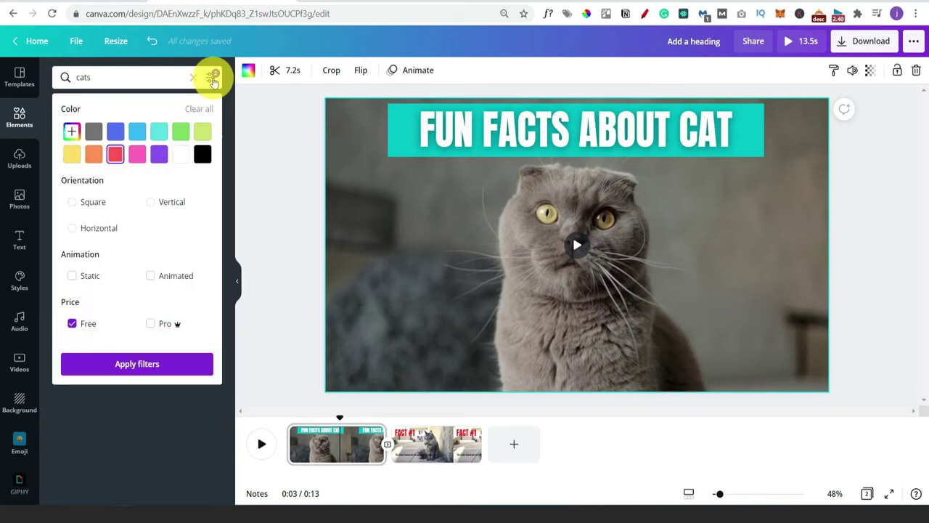
pyautogui.click(116, 157)
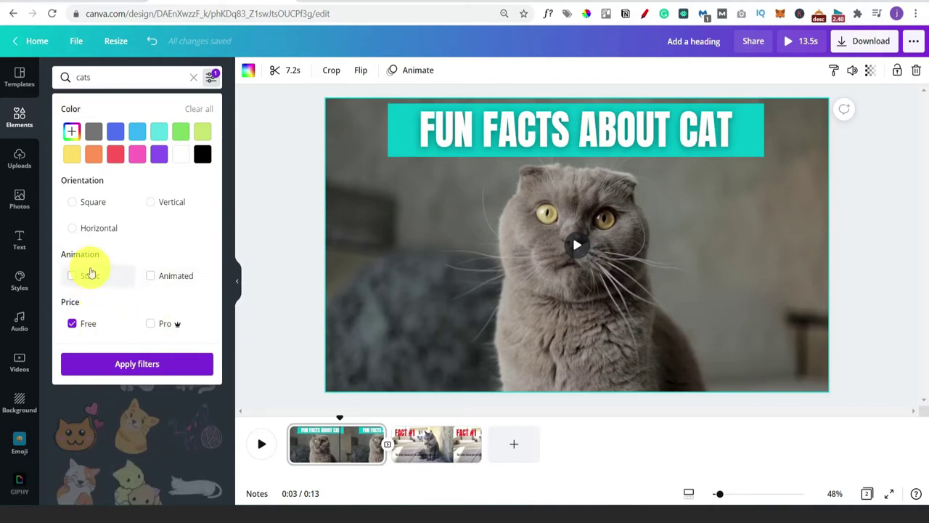
pyautogui.click(161, 277)
pyautogui.click(152, 365)
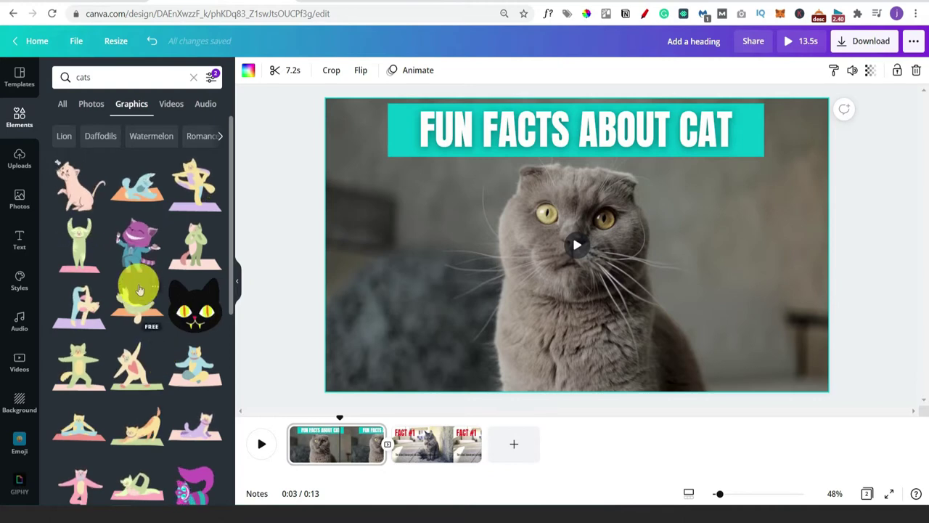
pyautogui.scroll(-1, 138, 326)
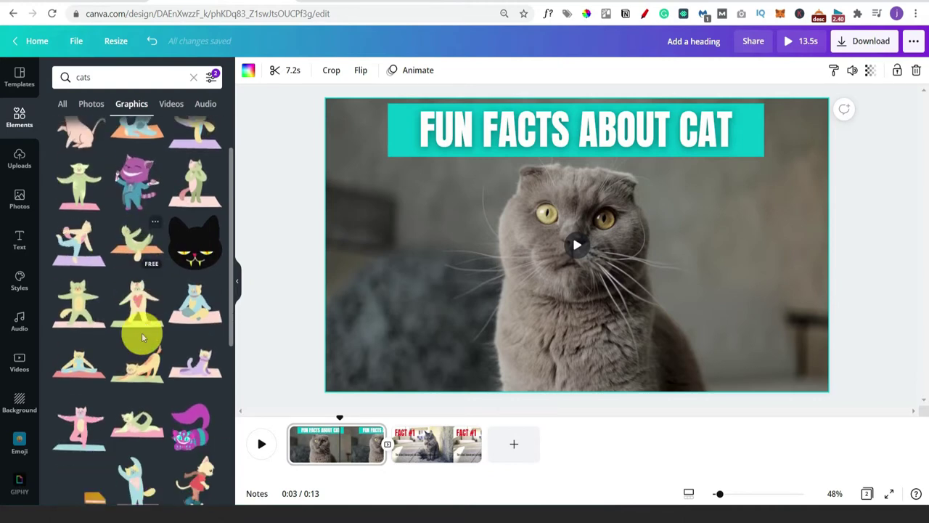
pyautogui.scroll(-1, 143, 358)
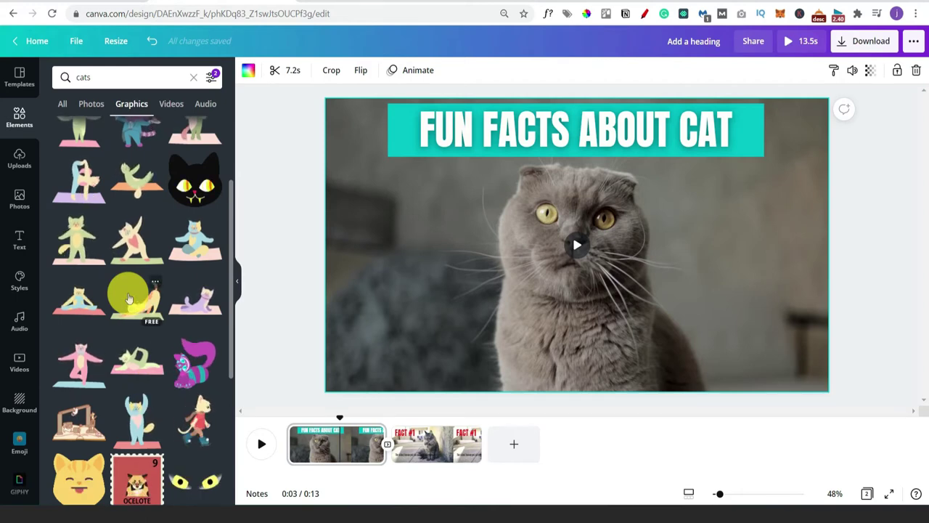
pyautogui.scroll(-1, 129, 299)
pyautogui.scroll(-2, 129, 299)
pyautogui.scroll(-1, 145, 387)
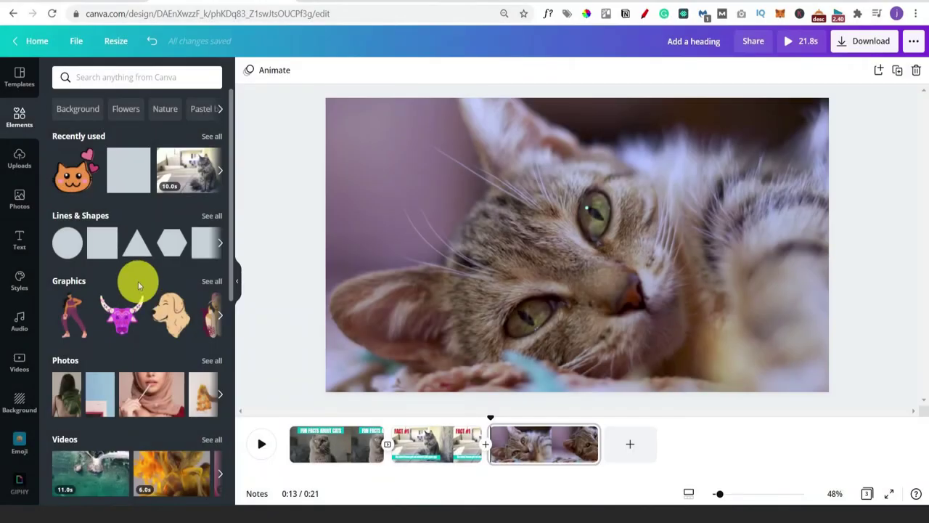
# Add the people pictogram from the charts to the third clip, move it to the clip's upper left and enlarge it slightly
pyautogui.scroll(-6, 159, 274)
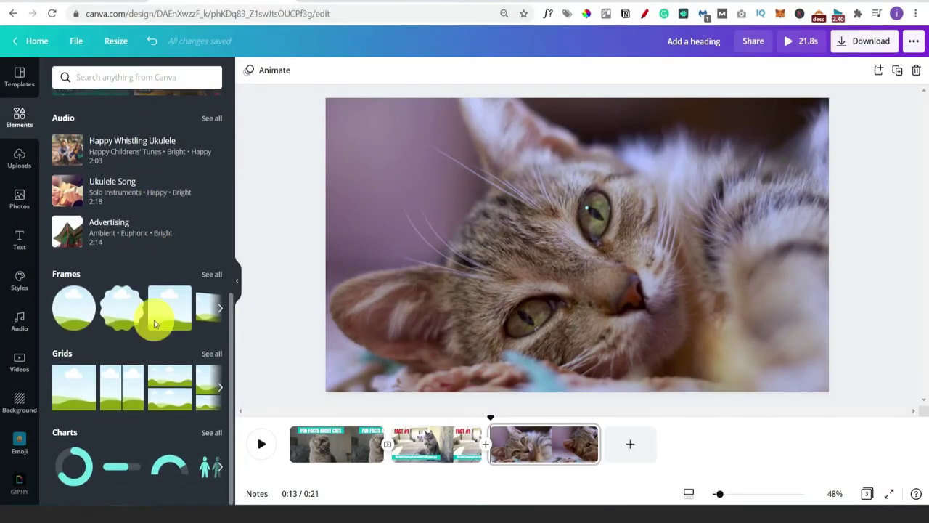
pyautogui.click(211, 434)
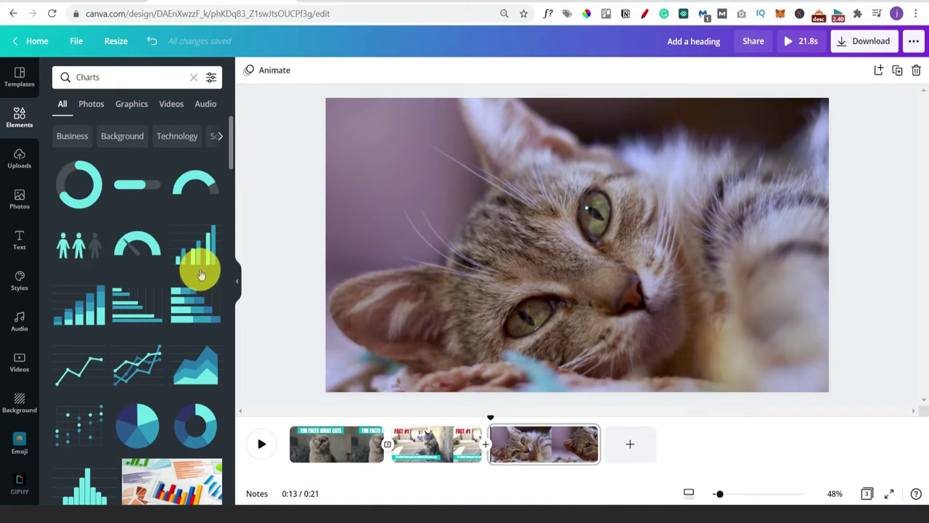
pyautogui.click(77, 252)
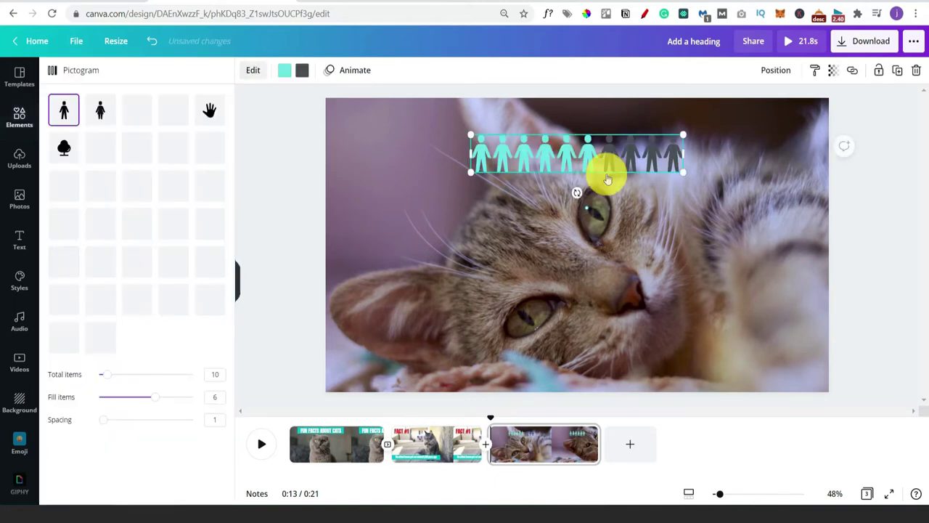
pyautogui.moveTo(580, 156); pyautogui.dragTo(448, 150)
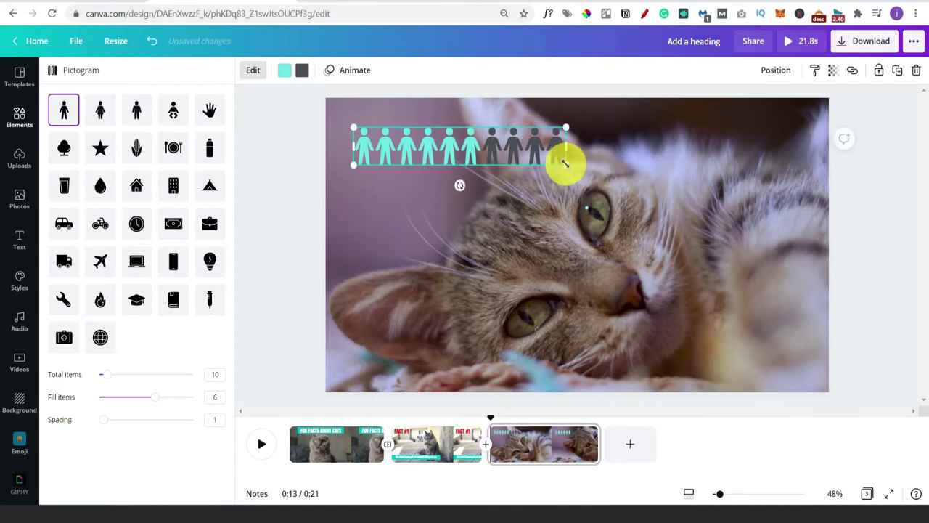
pyautogui.moveTo(565, 165); pyautogui.dragTo(585, 179)
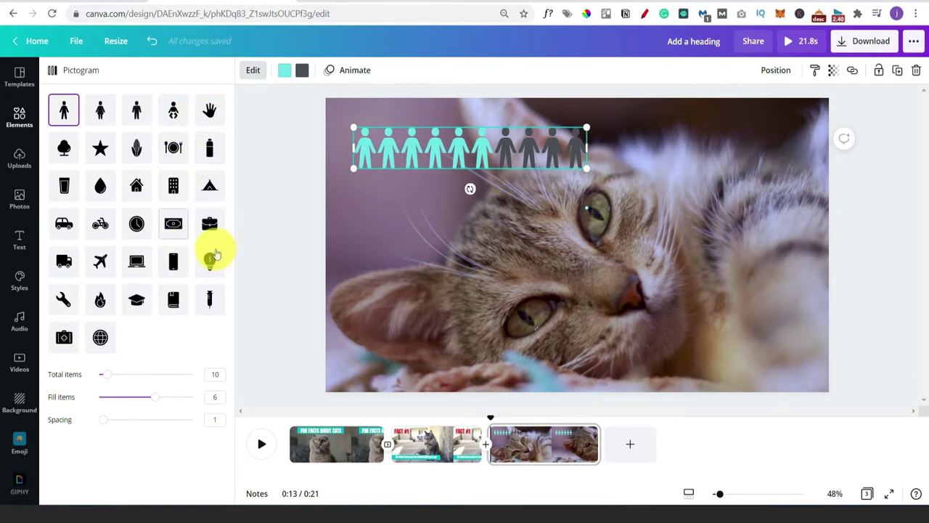
# Try the car, tree and star icons for the pictogram and return it to the person icon
pyautogui.click(209, 298)
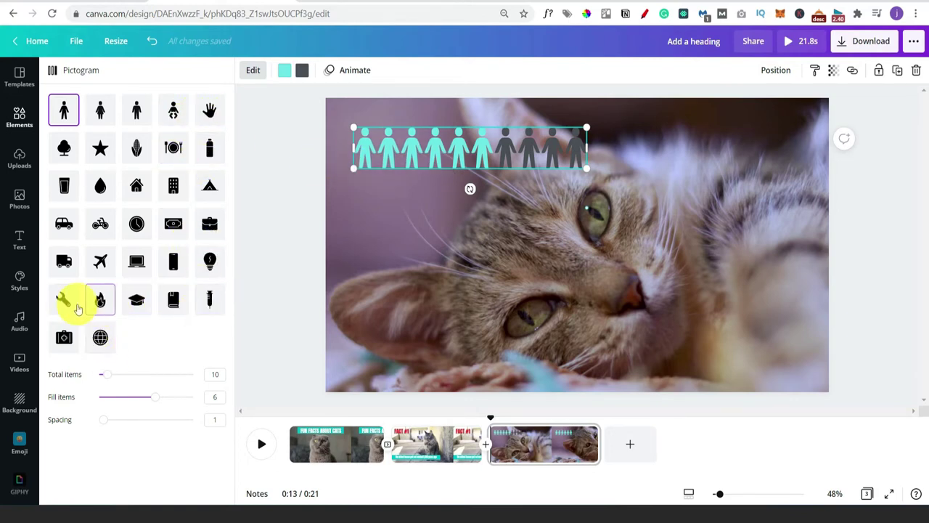
pyautogui.click(64, 225)
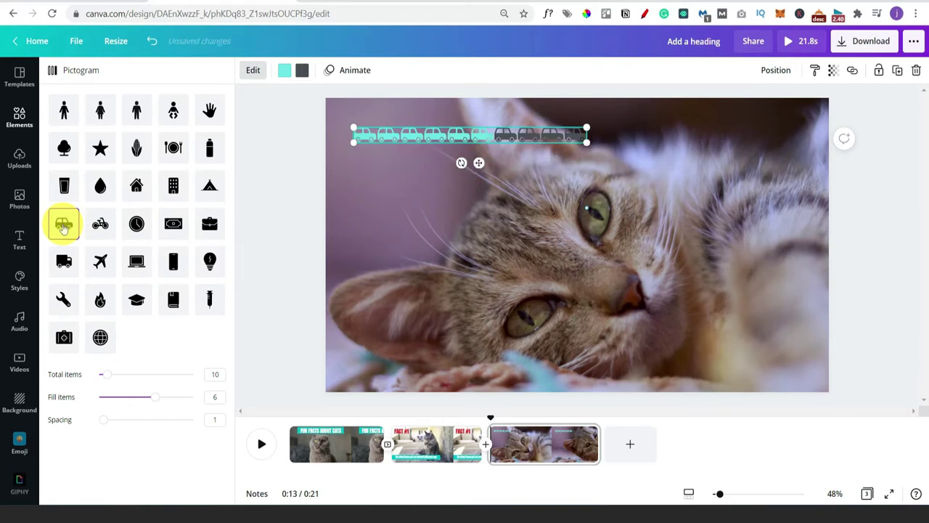
pyautogui.click(64, 147)
pyautogui.click(100, 151)
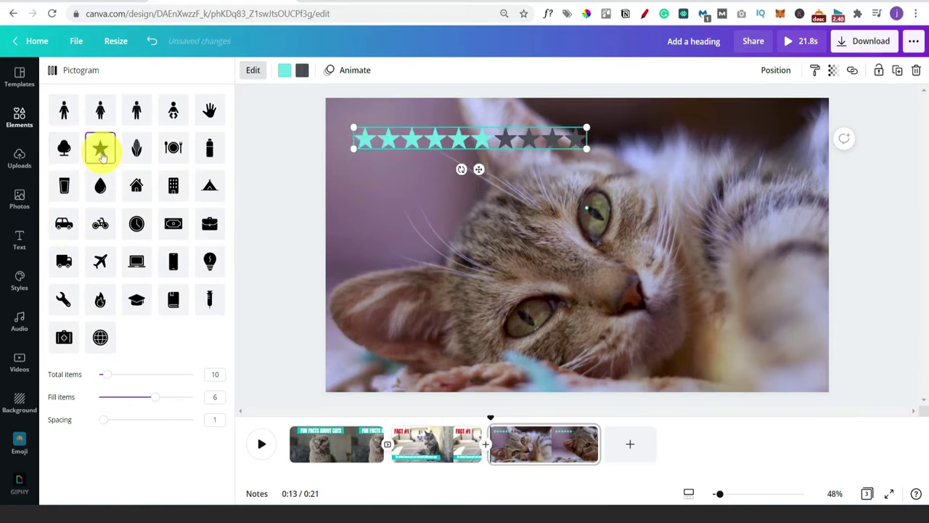
pyautogui.click(65, 112)
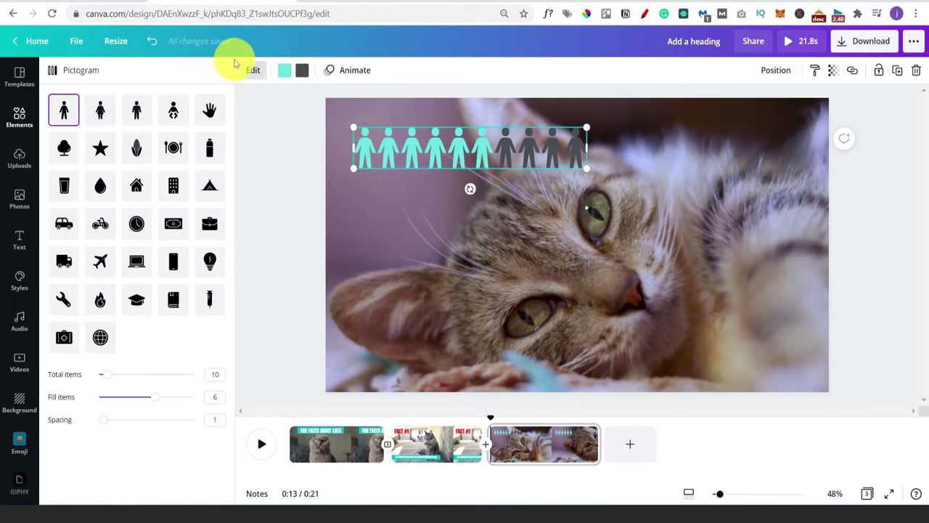
# Colour the pictogram's filled figures yellow from the default colours
pyautogui.click(285, 73)
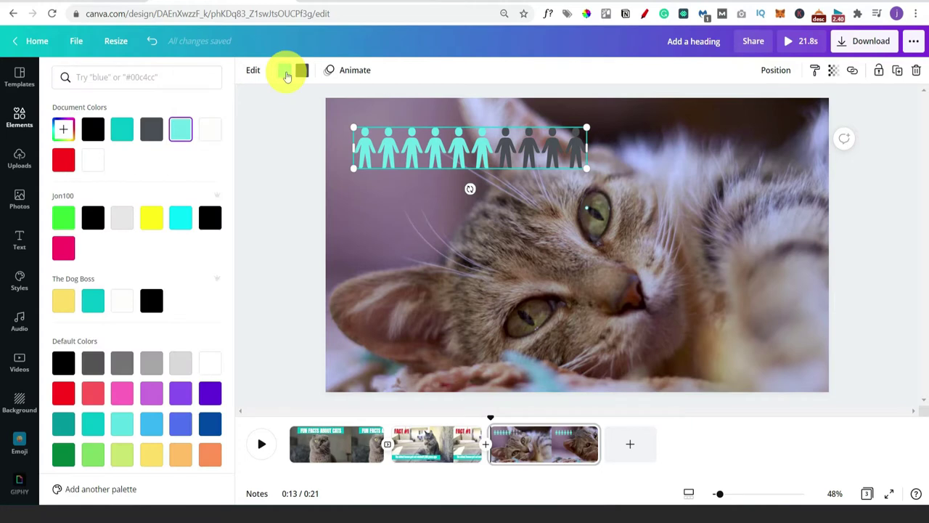
pyautogui.click(61, 164)
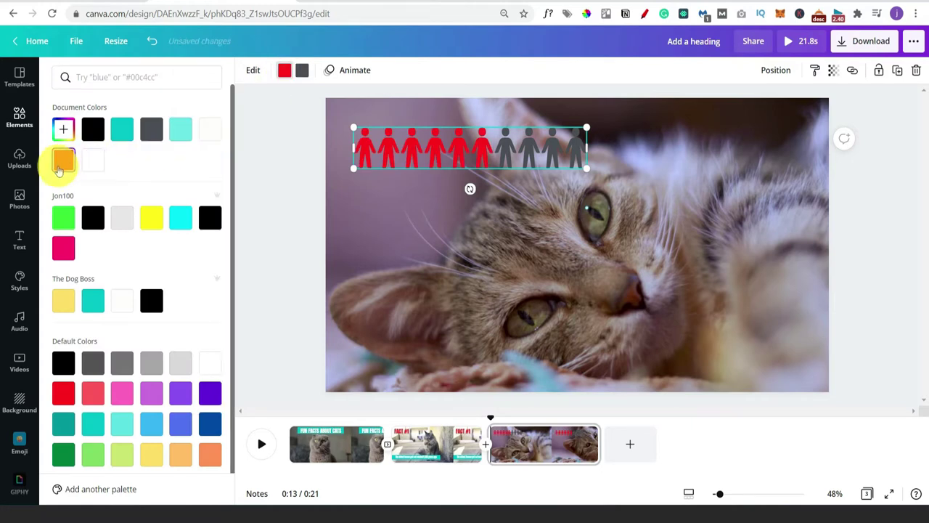
pyautogui.click(181, 130)
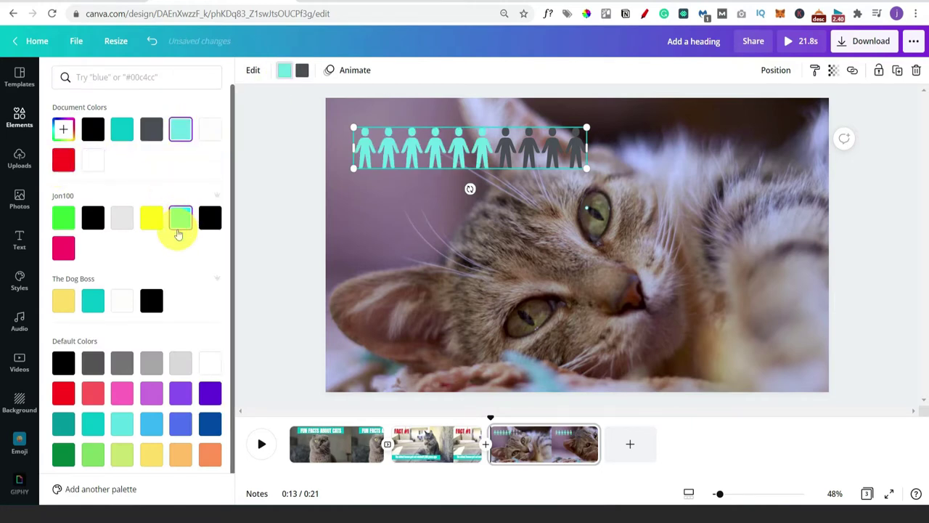
pyautogui.click(152, 456)
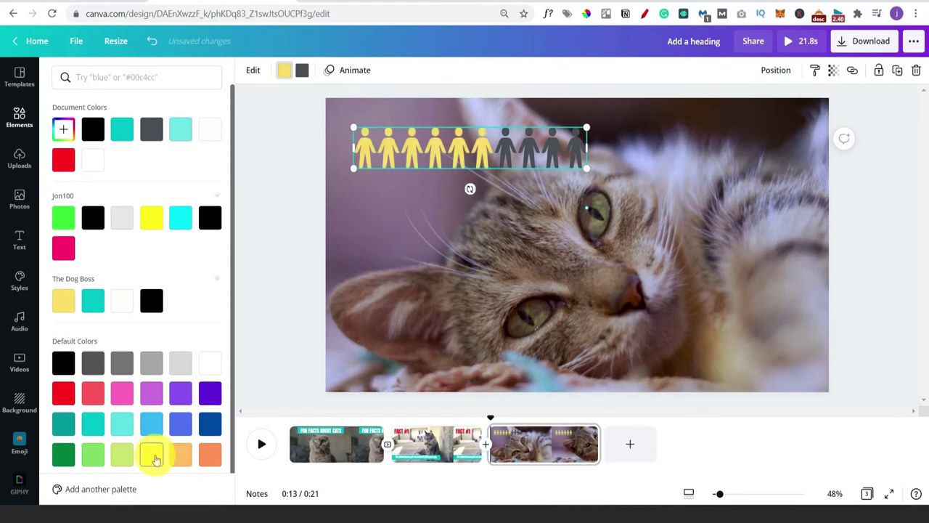
# Set the pictogram to 20 total items with 12 of them filled
pyautogui.click(251, 69)
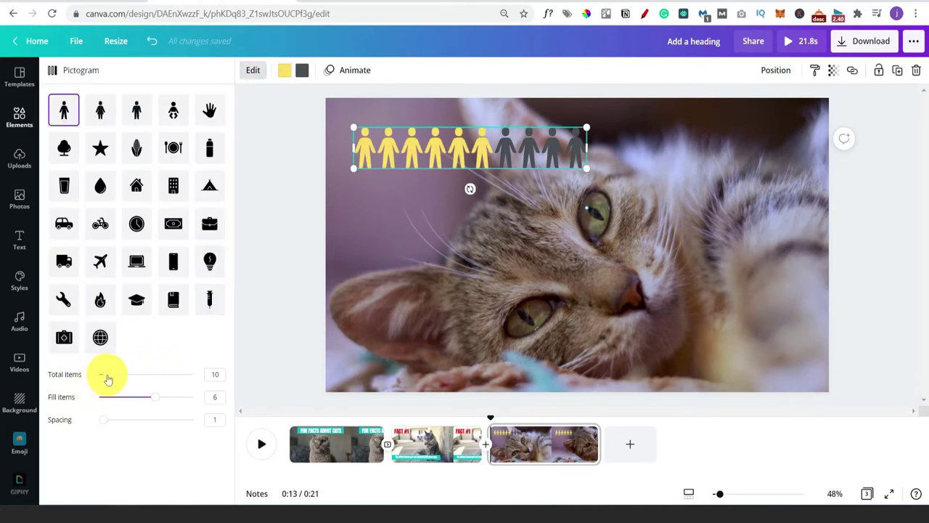
pyautogui.moveTo(106, 378); pyautogui.dragTo(169, 397)
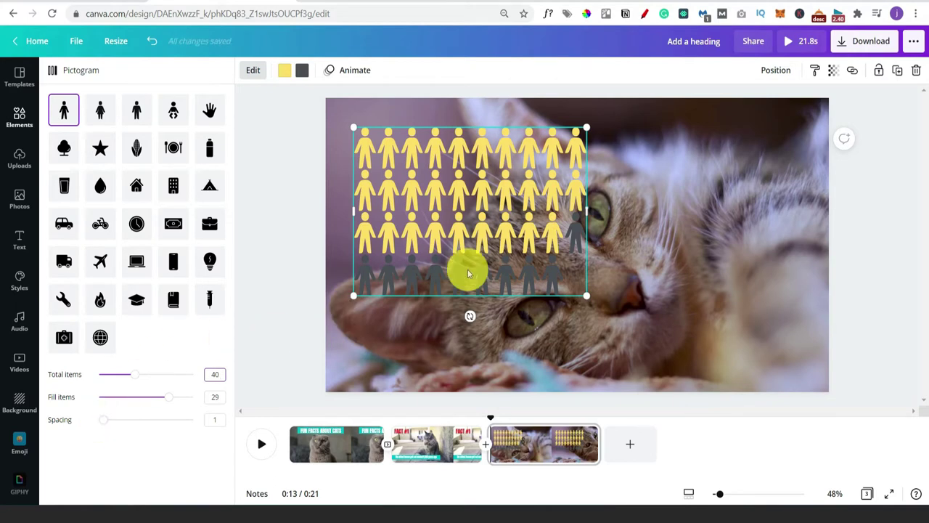
pyautogui.press('Escape')
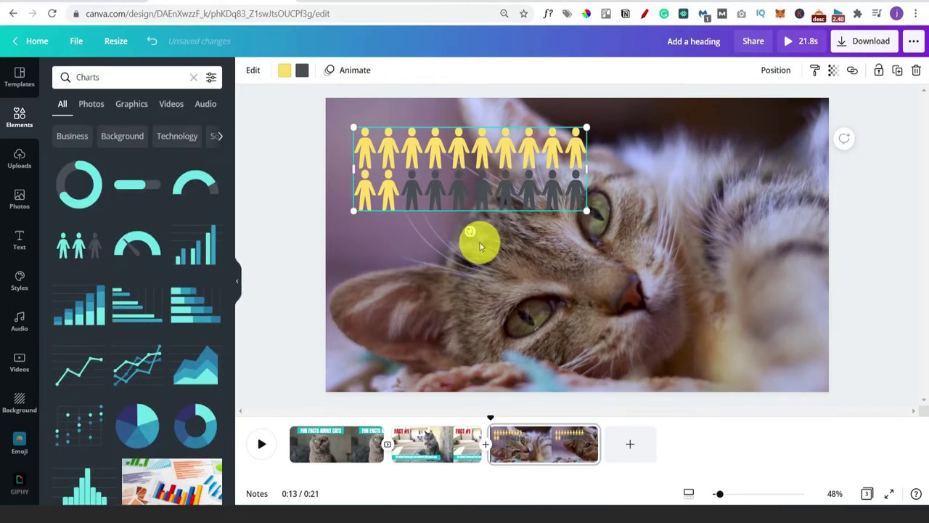
# Recolour the pictogram's unfilled figures light grey, shift the pictogram slightly upward and reopen its chart settings
pyautogui.click(302, 71)
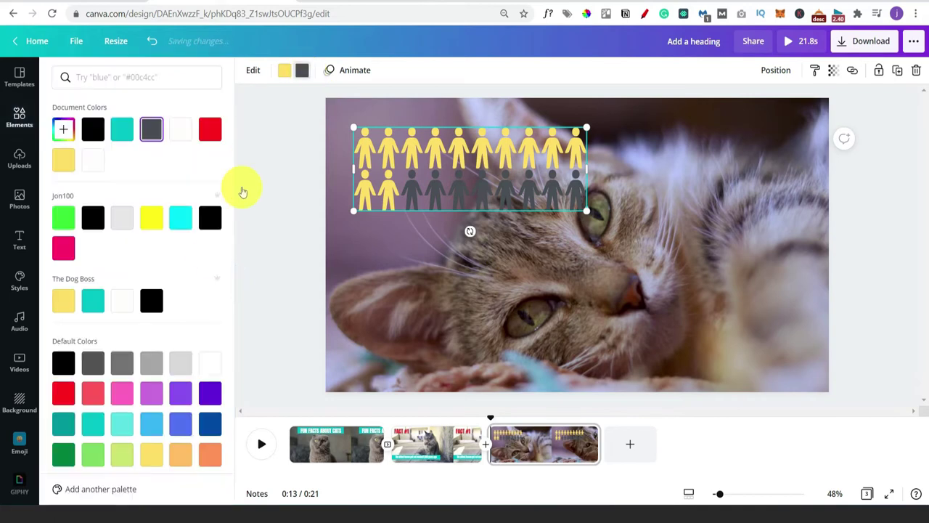
pyautogui.click(180, 362)
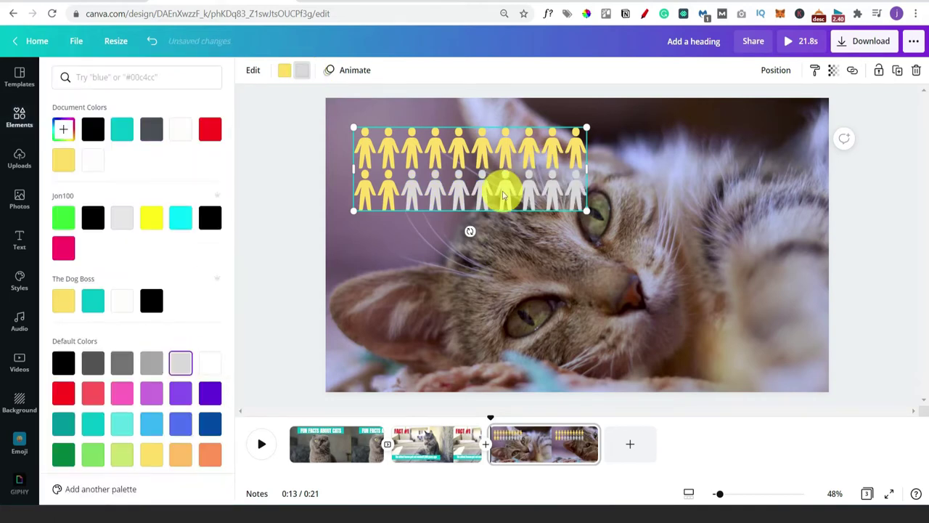
pyautogui.press('Escape')
pyautogui.click(546, 305)
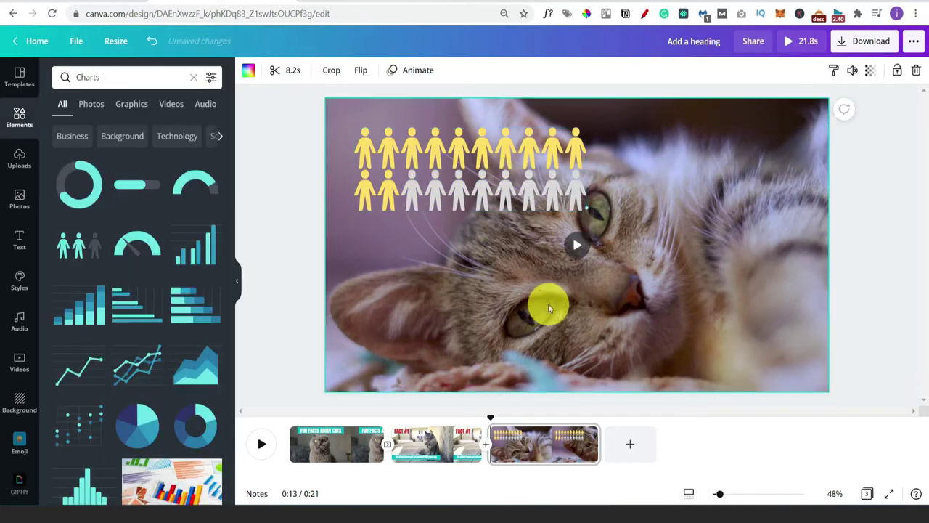
pyautogui.click(504, 163)
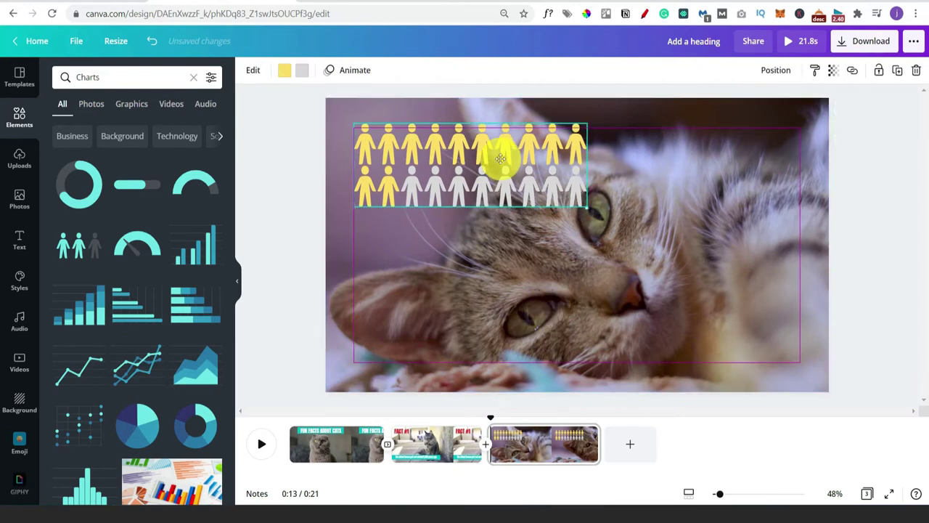
pyautogui.doubleClick(500, 157)
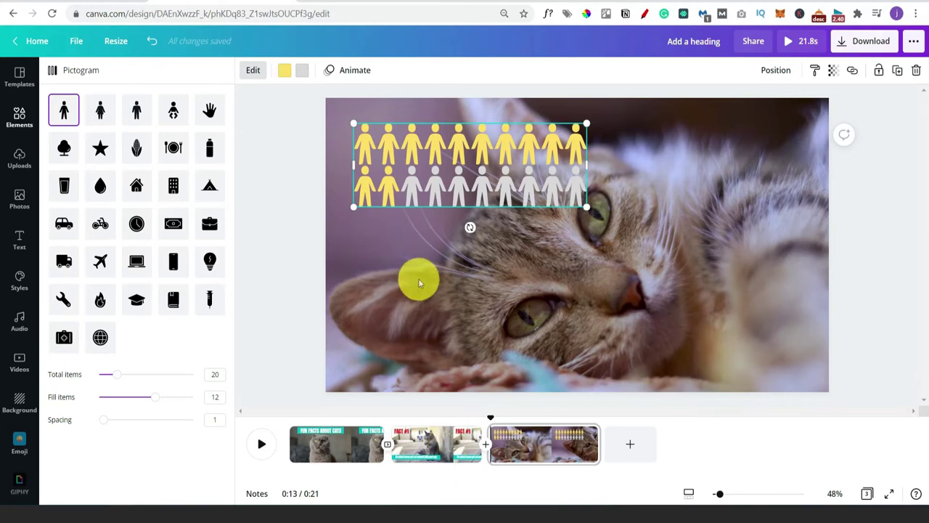
# Add the heading "12 of 20 FAMILIES OWN A CAT" below the pictogram, enlarge it to about 68.2 and set it in Anton
pyautogui.press('t')
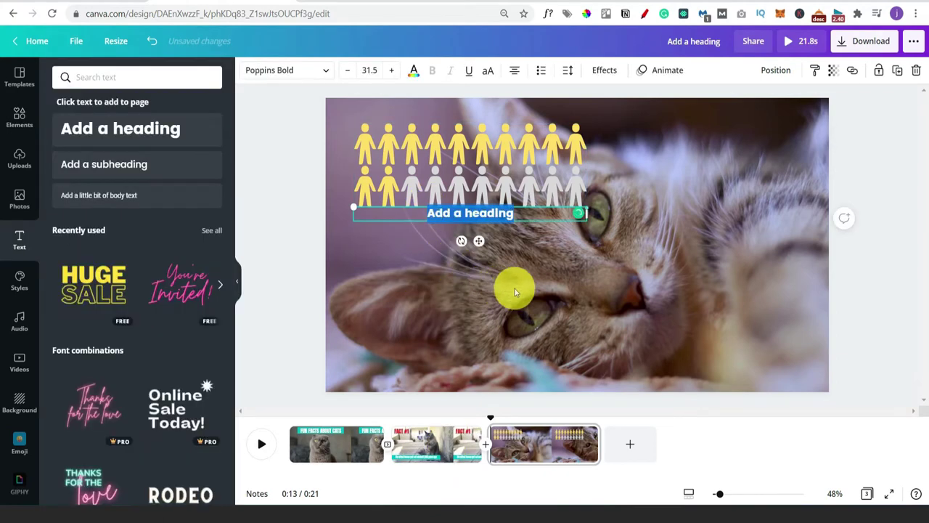
pyautogui.write('12 of 20 FAMILIES OWN A CAT')
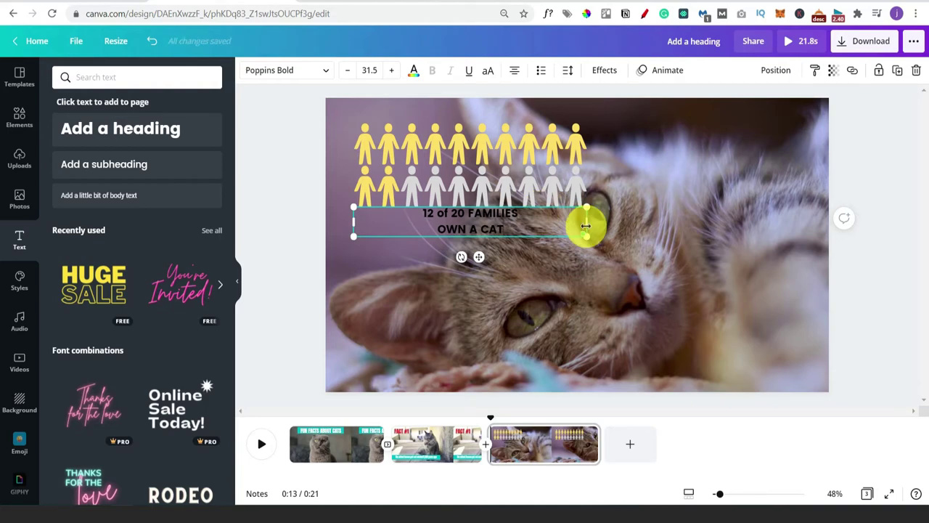
pyautogui.moveTo(586, 231); pyautogui.dragTo(684, 271)
pyautogui.click(316, 81)
pyautogui.click(63, 104)
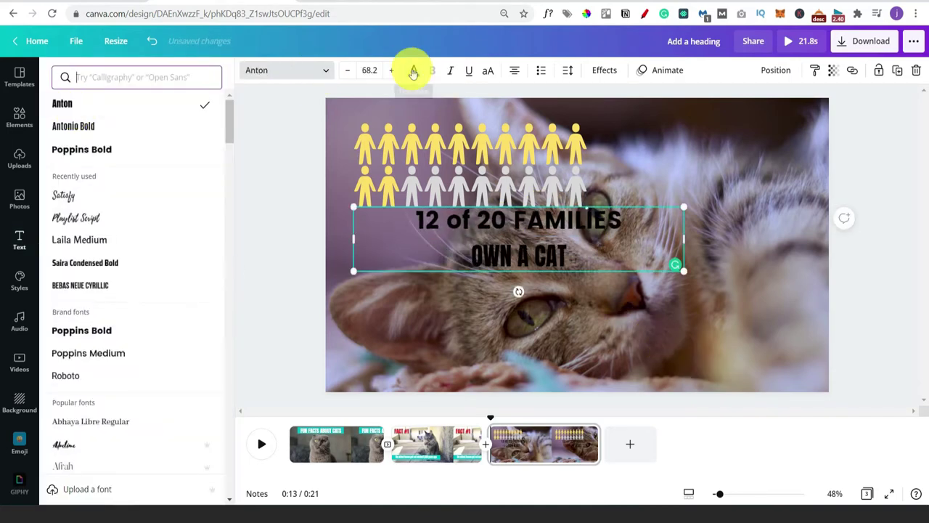
# Change the text colour of the families heading to white
pyautogui.click(413, 70)
pyautogui.click(63, 392)
pyautogui.click(120, 301)
pyautogui.click(284, 69)
# Apply a stronger Lift effect to the families heading and resize it to match the pictogram's width
pyautogui.click(604, 69)
pyautogui.click(193, 146)
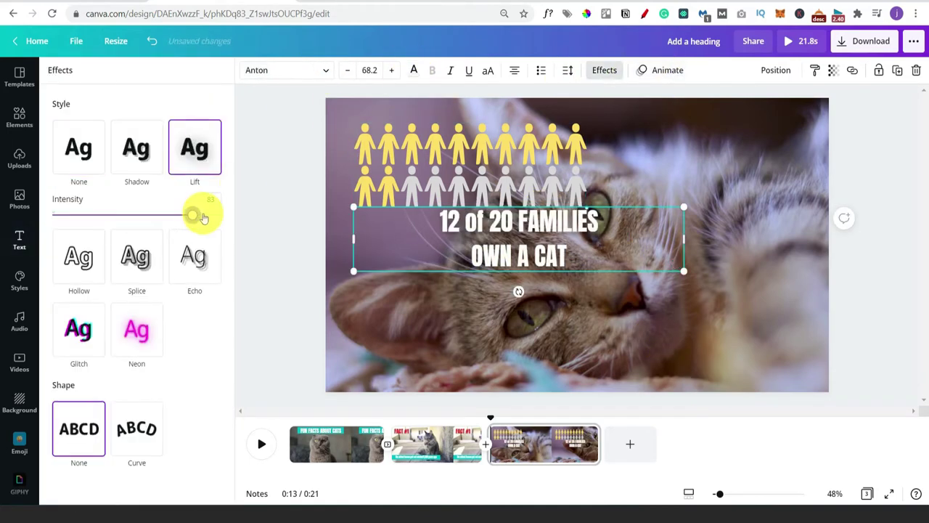
pyautogui.moveTo(196, 213); pyautogui.dragTo(218, 214)
pyautogui.moveTo(684, 270); pyautogui.dragTo(585, 307)
pyautogui.click(291, 100)
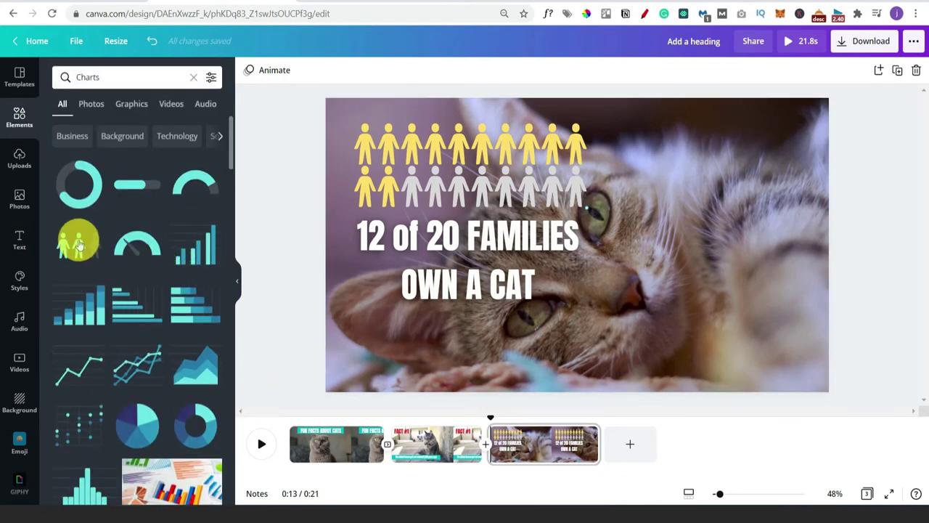
# Try adding a progress dial chart to the third clip and moving it toward the lower right
pyautogui.click(139, 245)
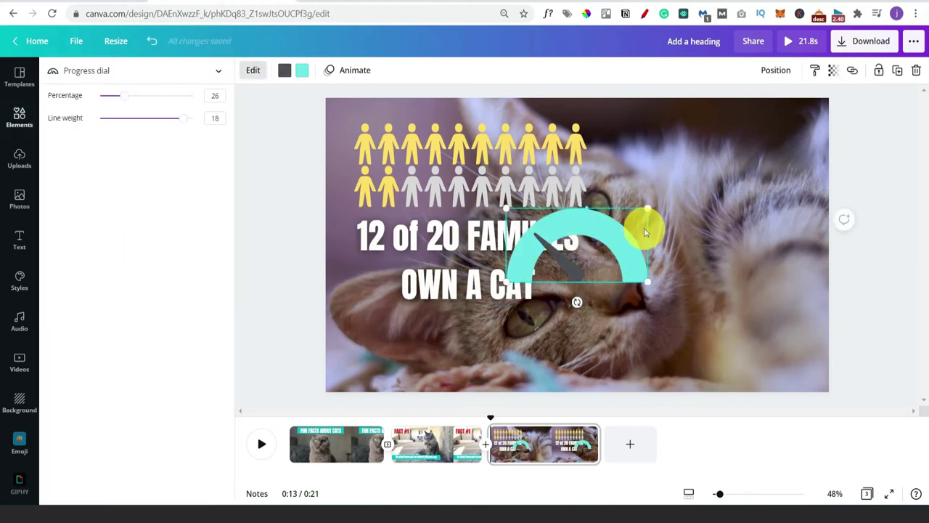
pyautogui.moveTo(645, 232); pyautogui.dragTo(735, 297)
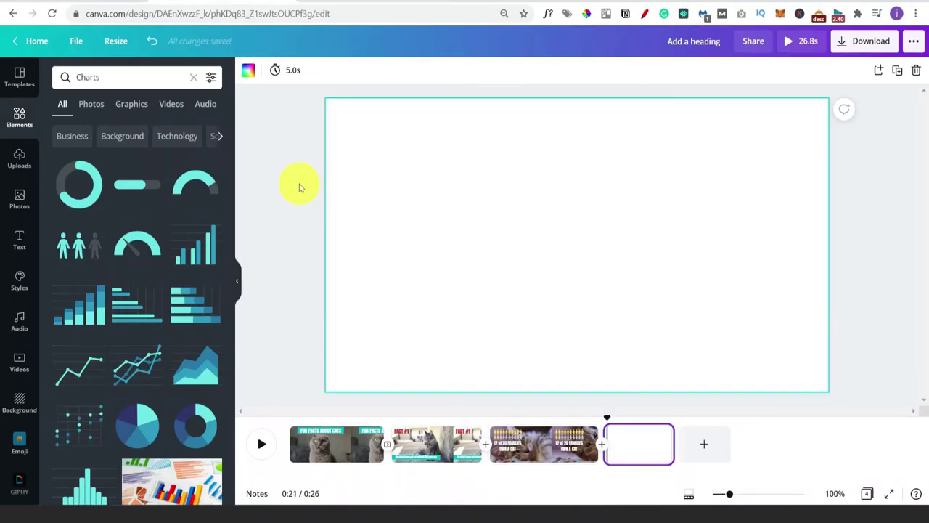
# Search the video library for "subscribe youtube"
pyautogui.click(20, 363)
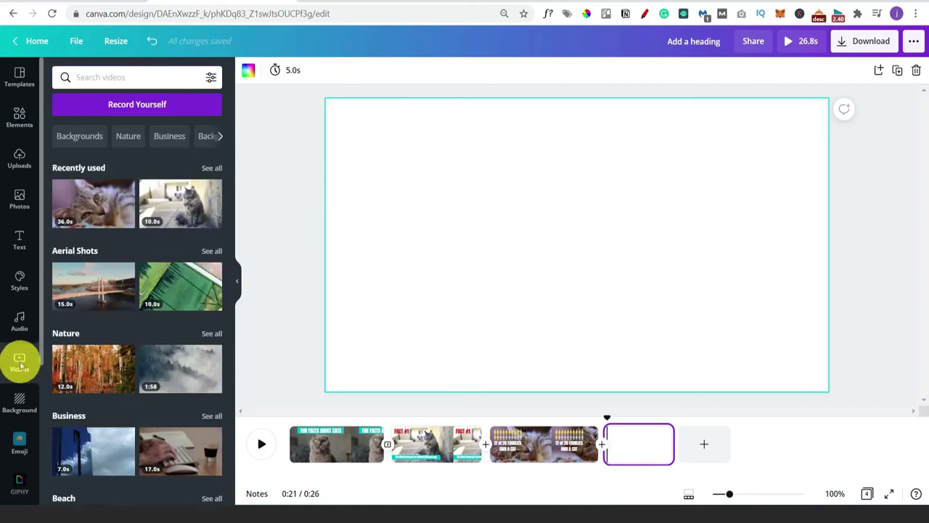
pyautogui.click(118, 78)
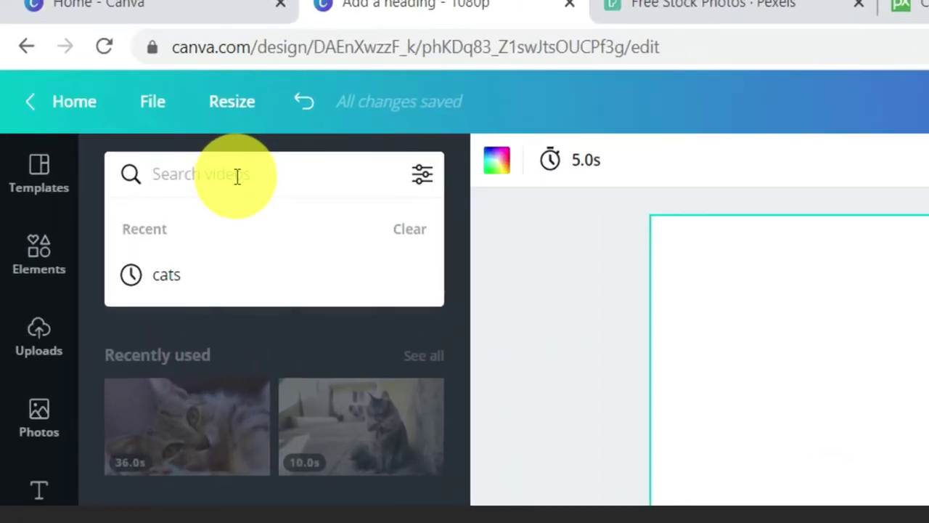
pyautogui.write('subs')
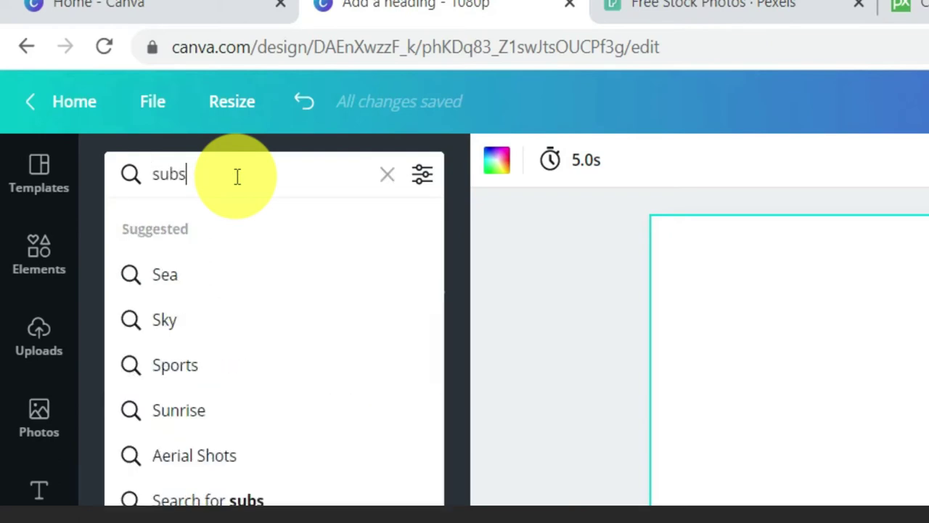
pyautogui.write('cribe youtube')
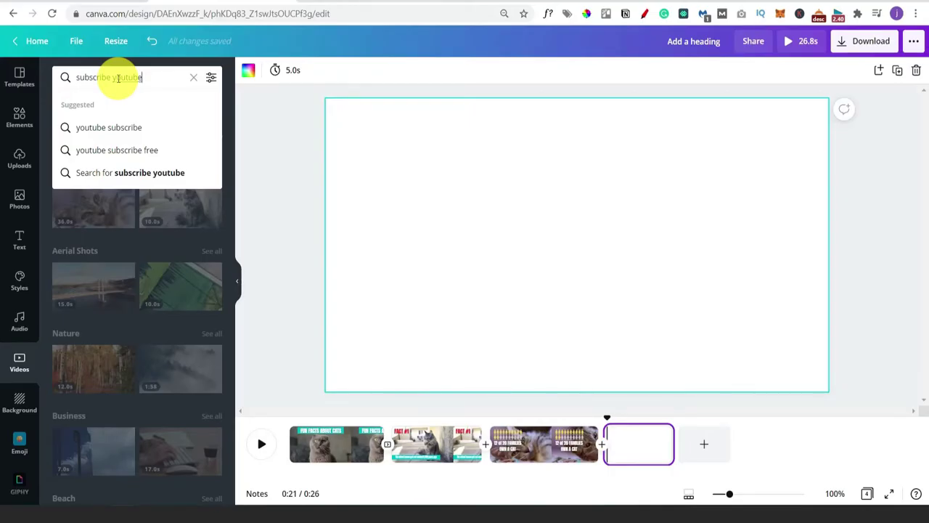
pyautogui.press('Return')
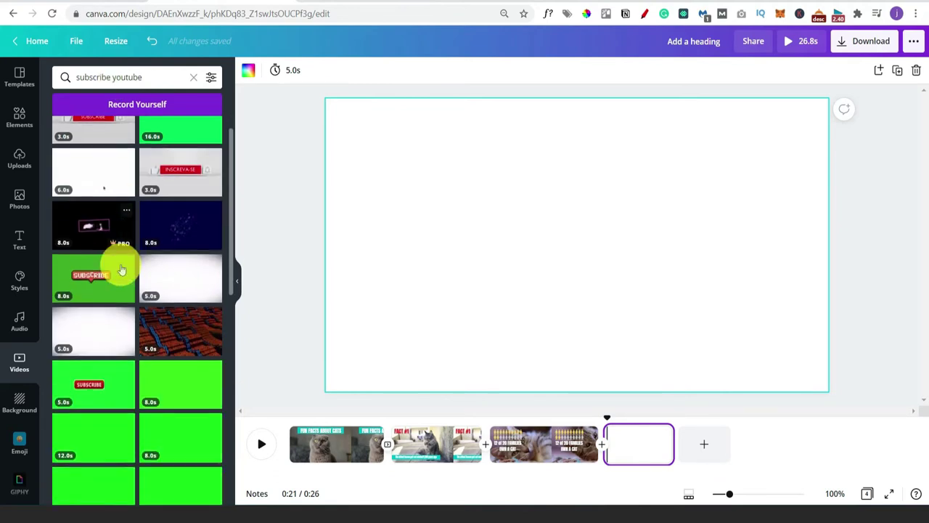
# Try the green-screen Subscribe video with the play icon on the empty fourth page, and delete it
pyautogui.scroll(-2, 131, 268)
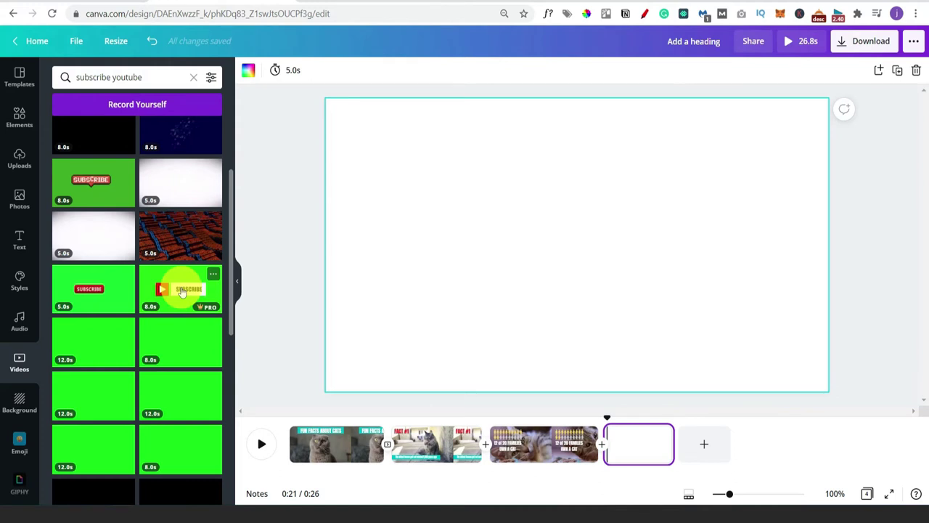
pyautogui.click(182, 291)
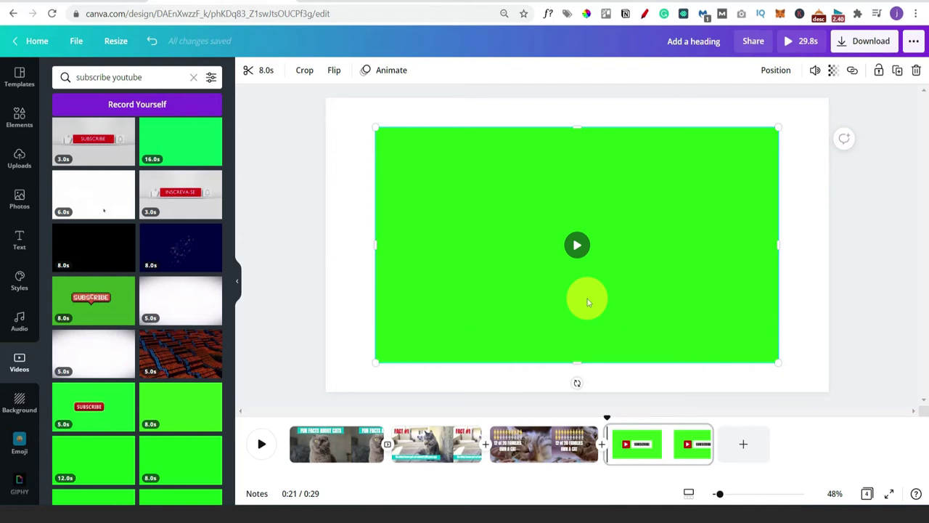
pyautogui.press('Delete')
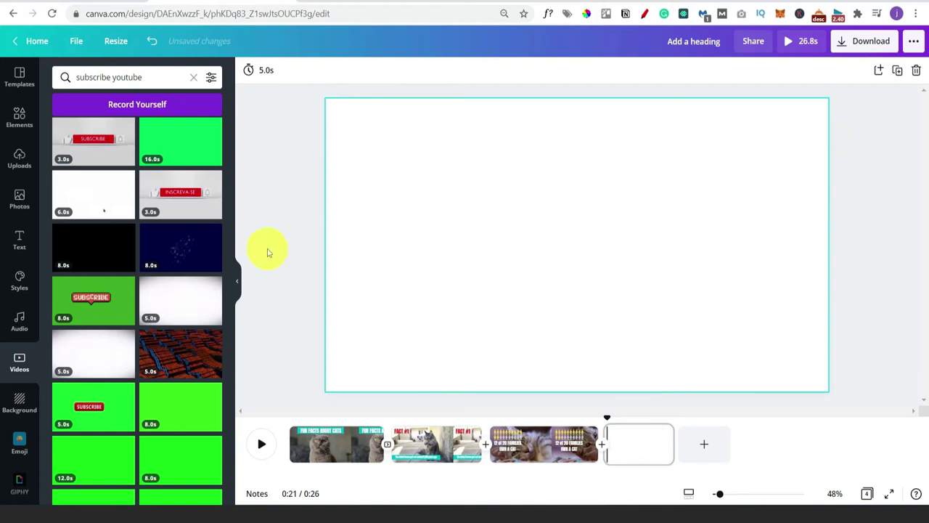
# Add the black "LIKE COMMENT SUBSCRIBE" video to the fourth page as its background and shorten the clip from its end
pyautogui.scroll(-3, 160, 286)
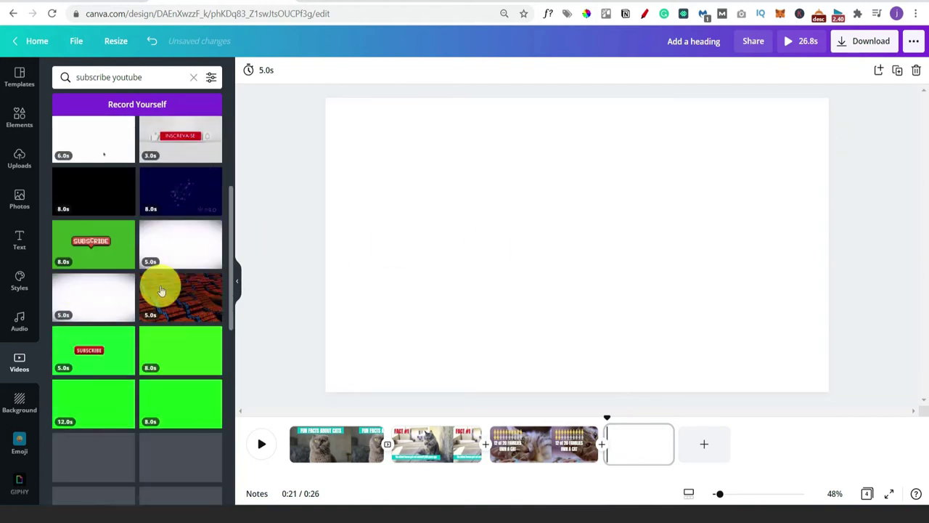
pyautogui.click(104, 198)
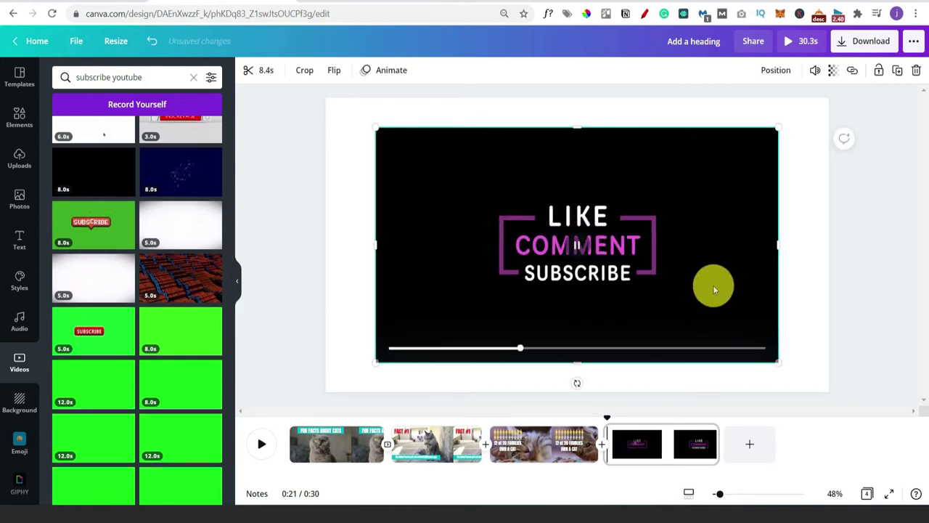
pyautogui.rightClick(665, 283)
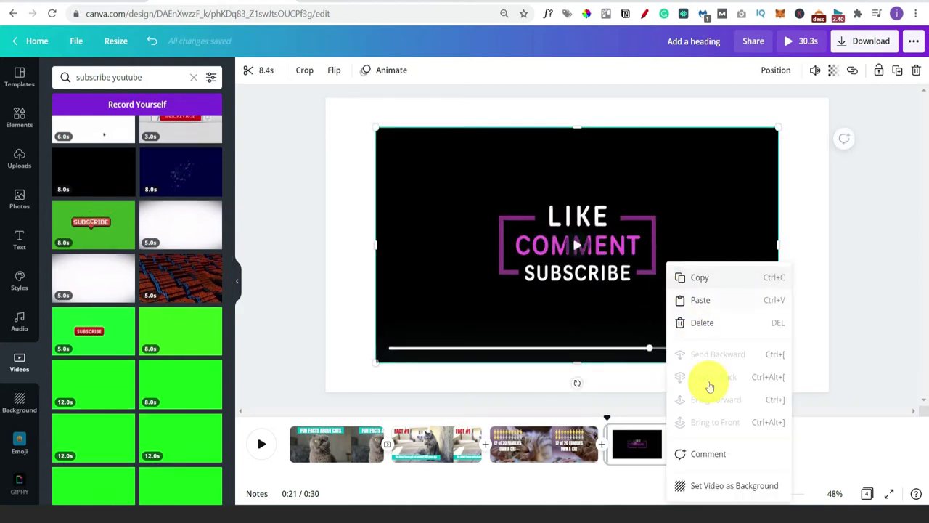
pyautogui.click(722, 488)
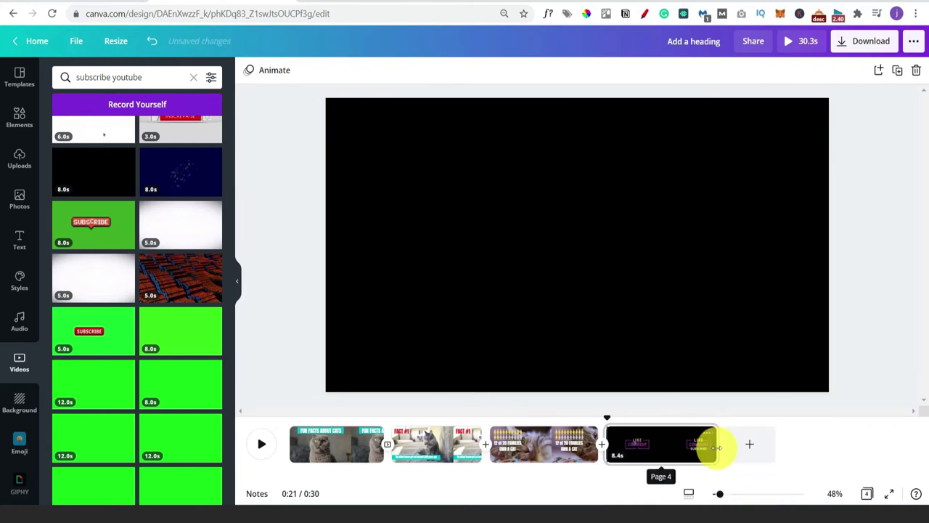
pyautogui.moveTo(716, 448); pyautogui.dragTo(636, 448)
# Play the video from the third clip through the closing subscribe clip to review the ending
pyautogui.click(570, 435)
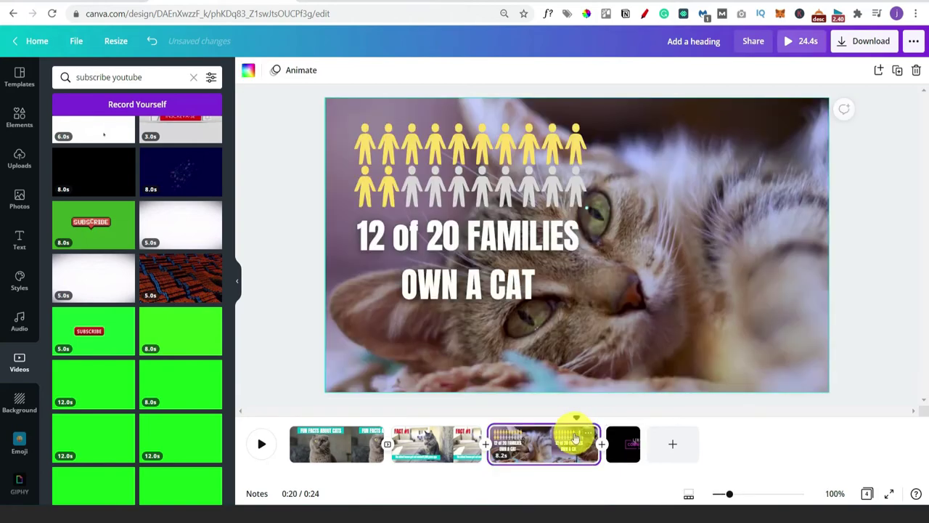
pyautogui.click(261, 444)
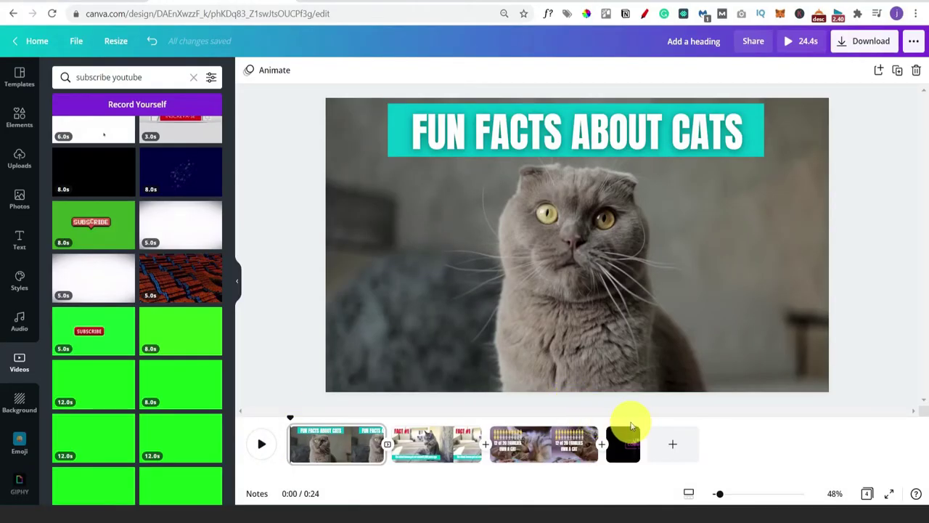
pyautogui.click(629, 428)
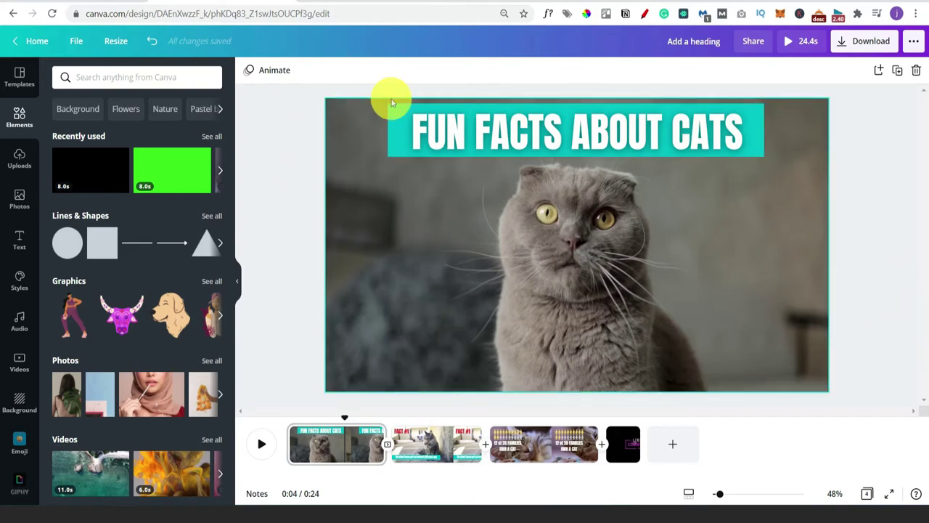
# Compare text animations for the "FUN FACTS ABOUT CATS" heading and apply Bounce
pyautogui.click(484, 133)
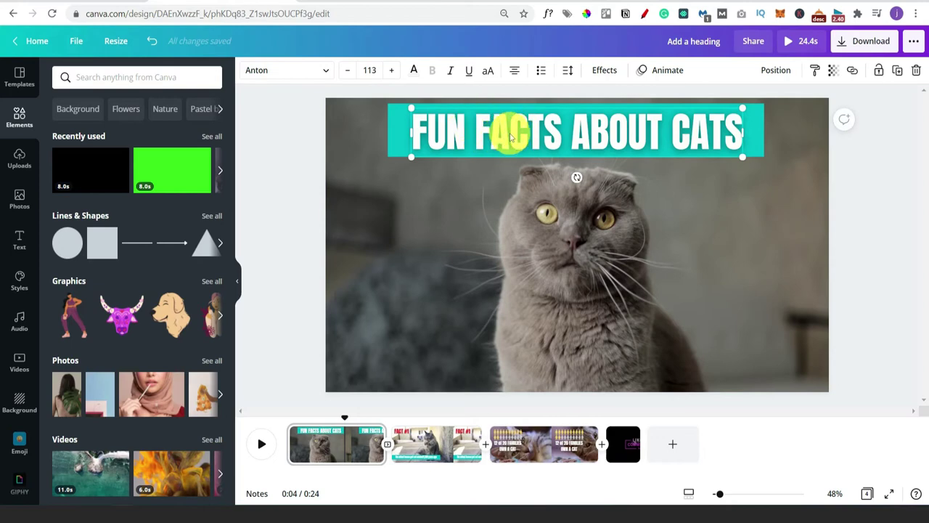
pyautogui.click(652, 75)
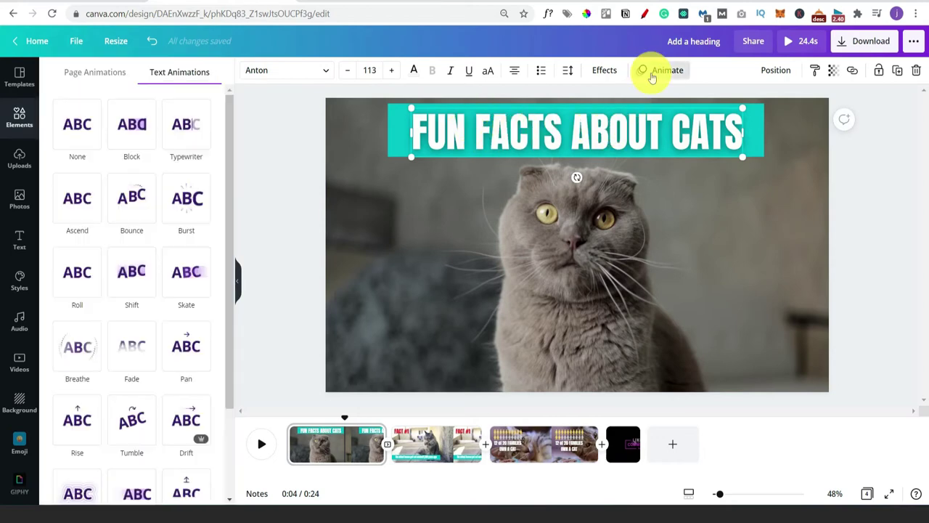
pyautogui.click(186, 148)
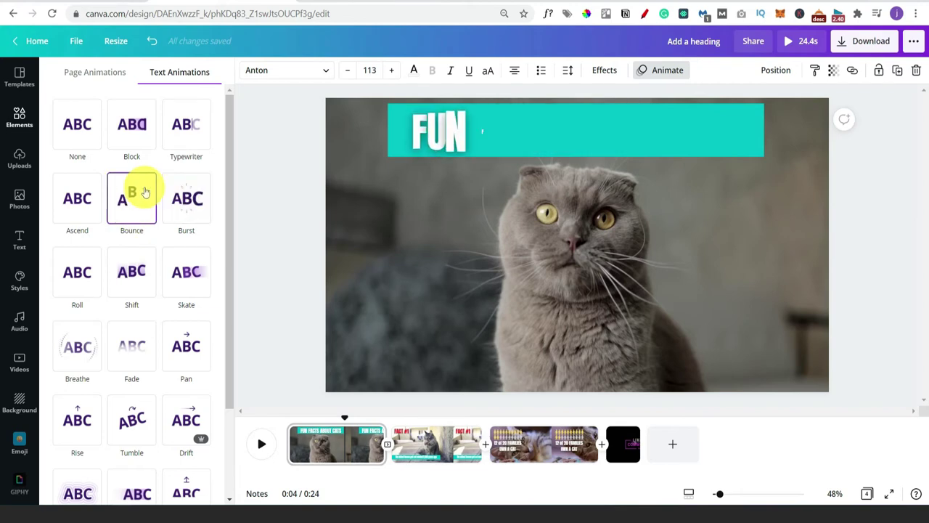
pyautogui.scroll(-2, 135, 222)
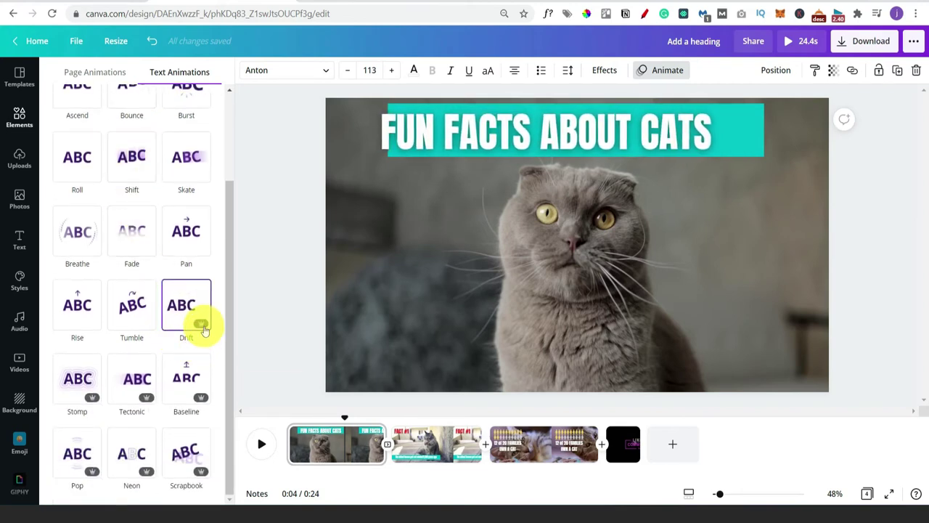
pyautogui.scroll(2, 204, 331)
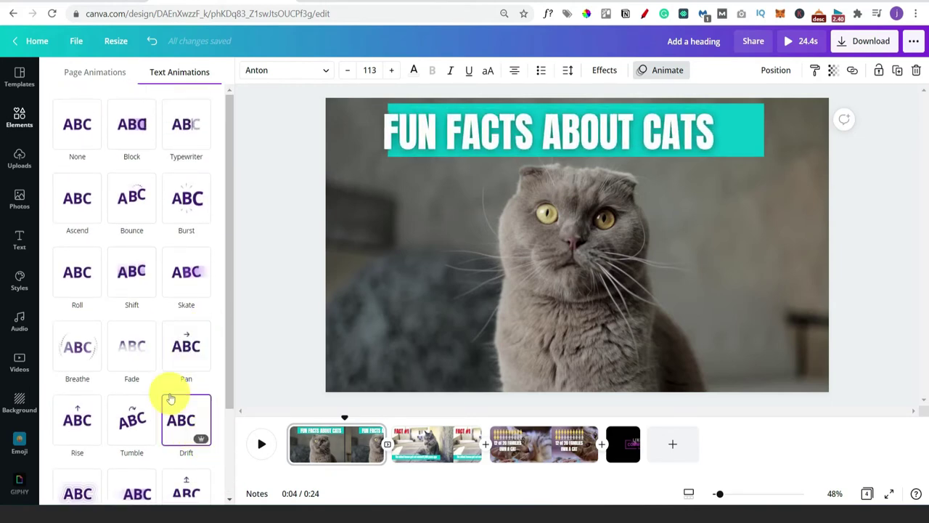
pyautogui.click(136, 208)
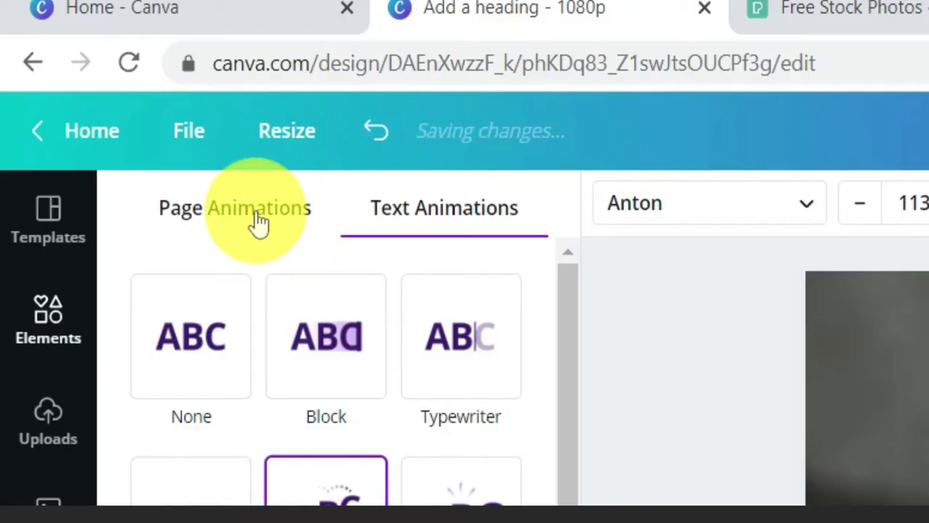
# Apply the Pan page animation to the first page
pyautogui.click(98, 76)
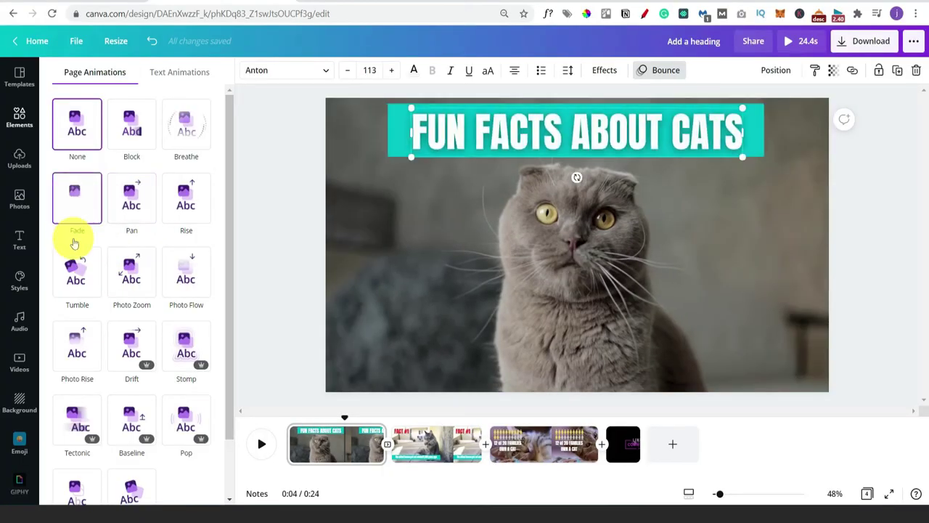
pyautogui.click(268, 162)
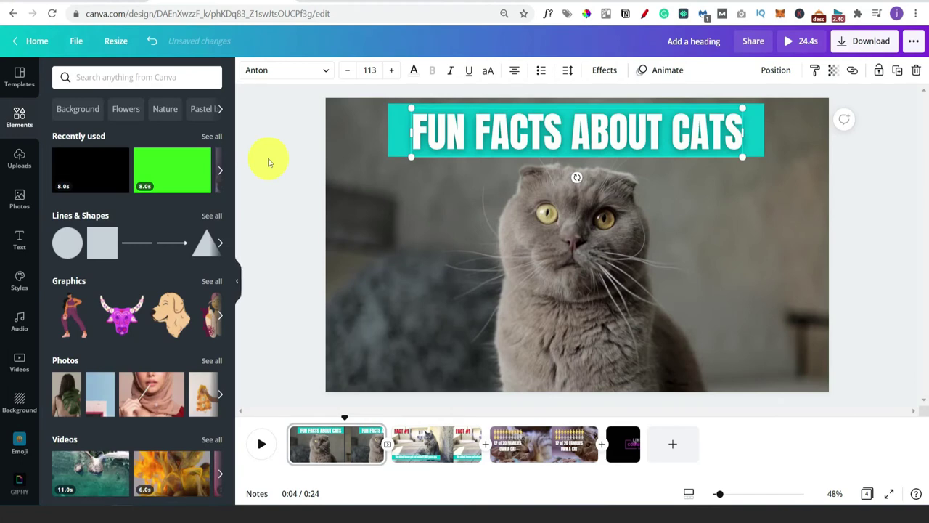
pyautogui.click(267, 162)
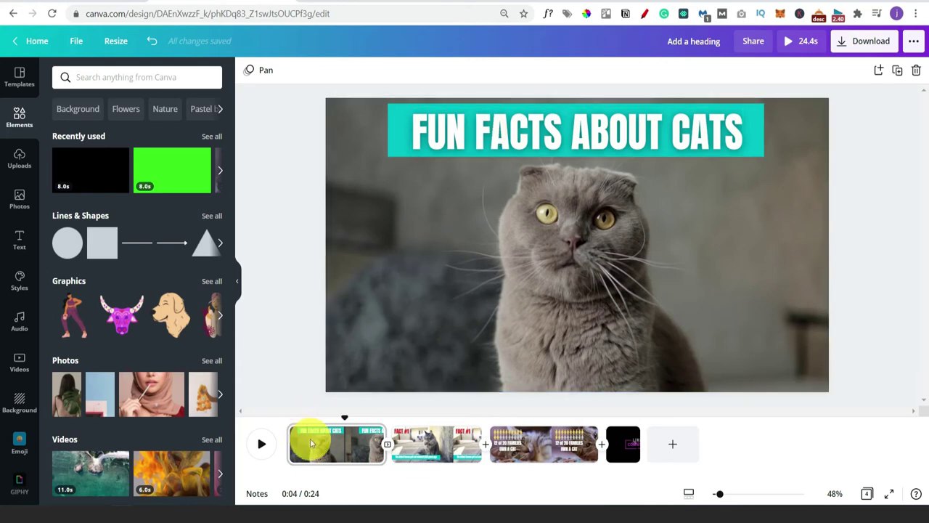
# Play the first clip from the start to preview its heading and banner animations
pyautogui.moveTo(345, 419); pyautogui.dragTo(276, 419)
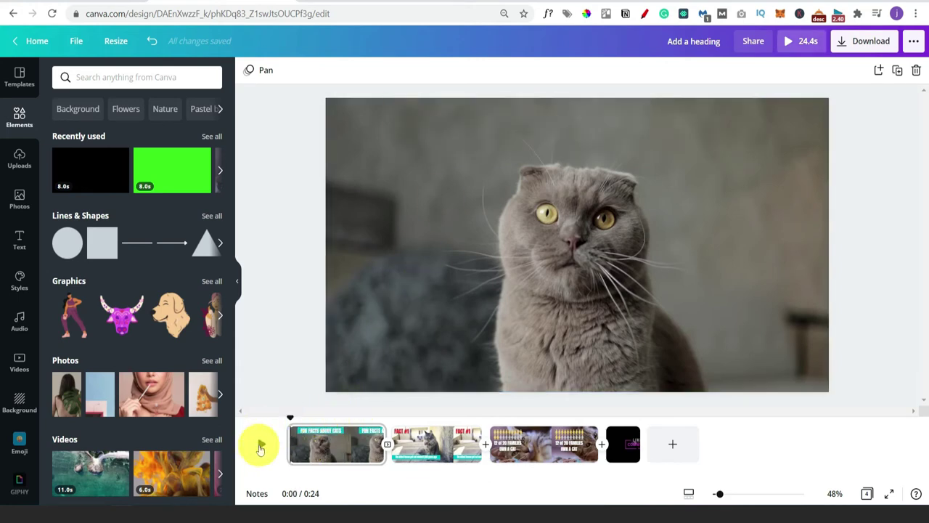
pyautogui.click(260, 446)
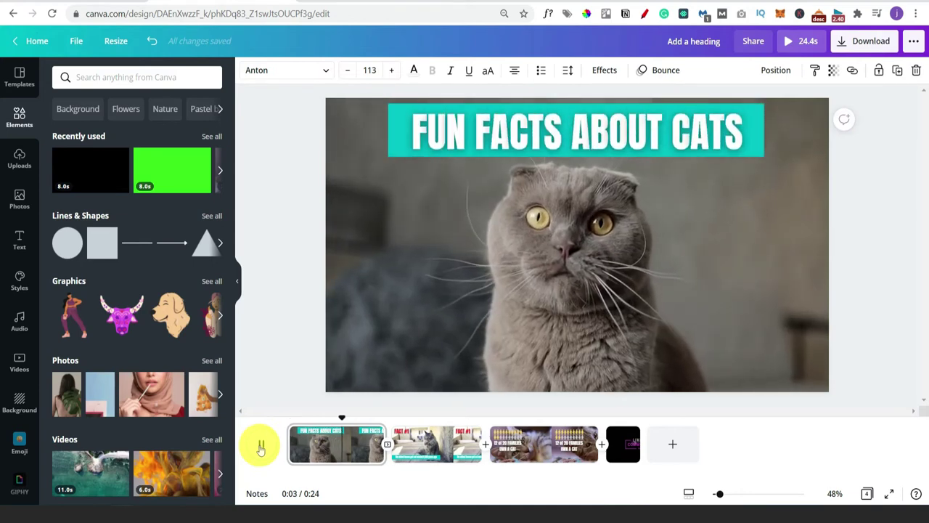
pyautogui.click(261, 448)
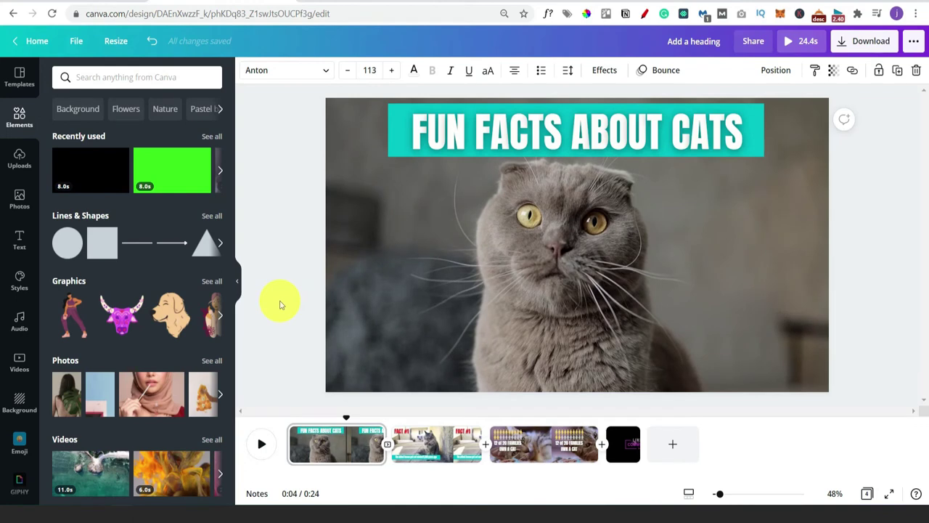
# Apply the Pan page animation to all pages
pyautogui.click(271, 219)
pyautogui.click(260, 70)
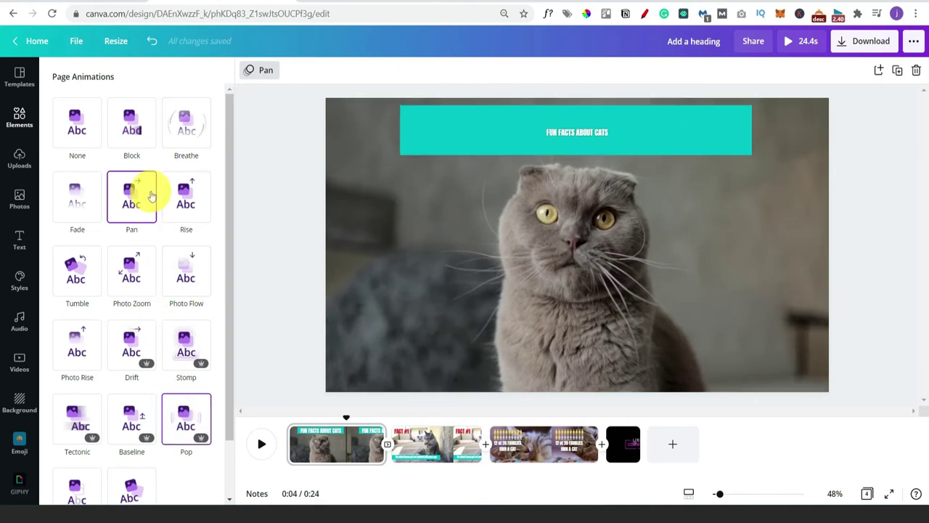
pyautogui.scroll(-1, 138, 249)
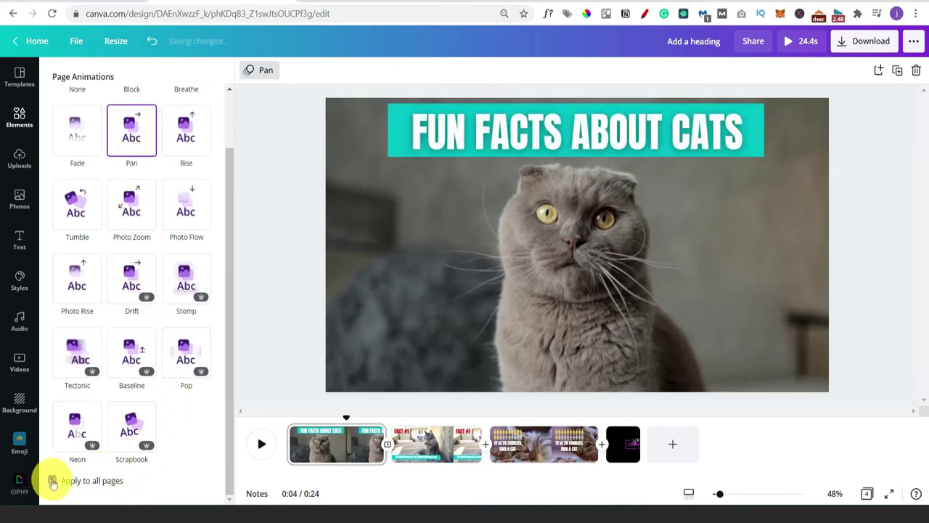
pyautogui.click(52, 481)
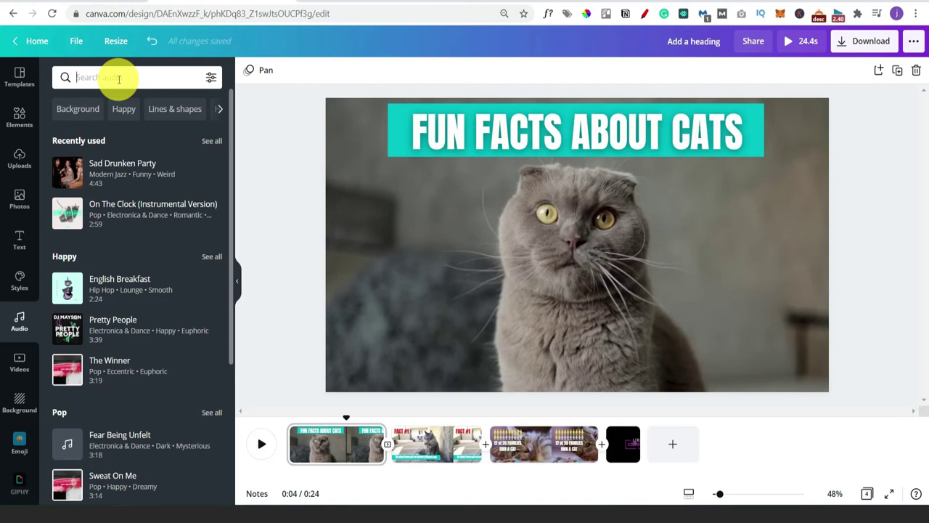
# Search the audio library for "happy" filtered to free tracks, and add Drunken Party to the video
pyautogui.write('happy')
pyautogui.press('Return')
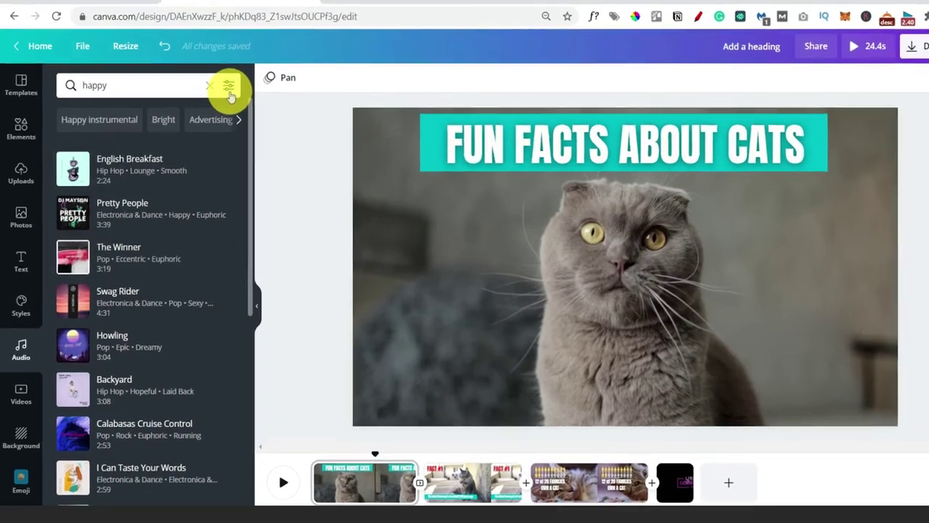
pyautogui.click(211, 77)
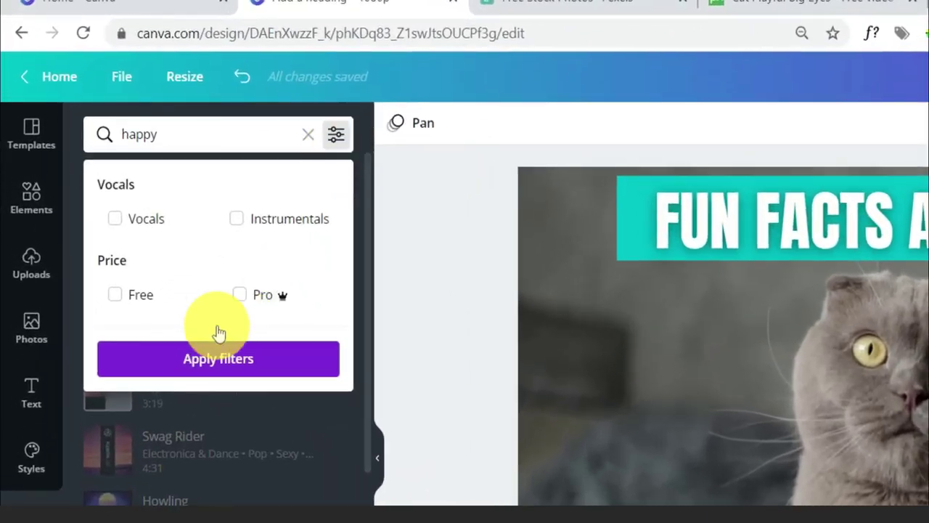
pyautogui.click(139, 299)
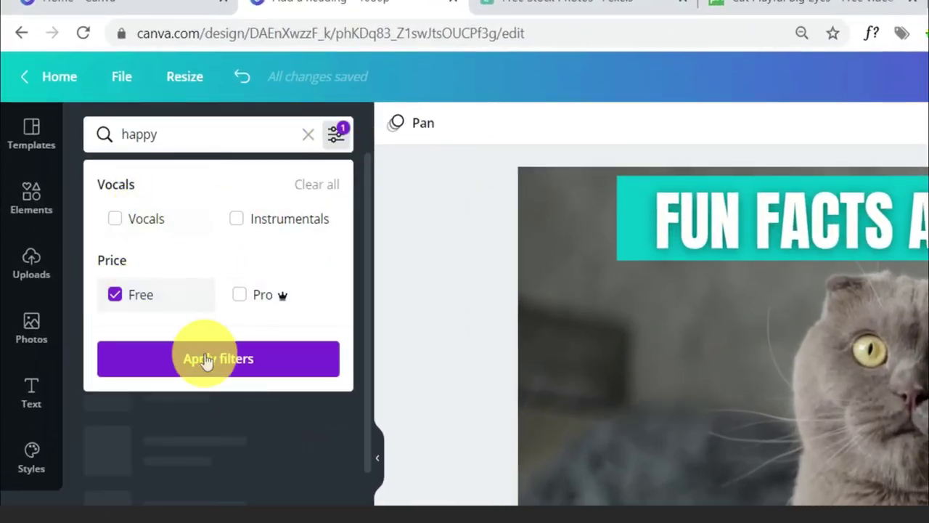
pyautogui.click(202, 354)
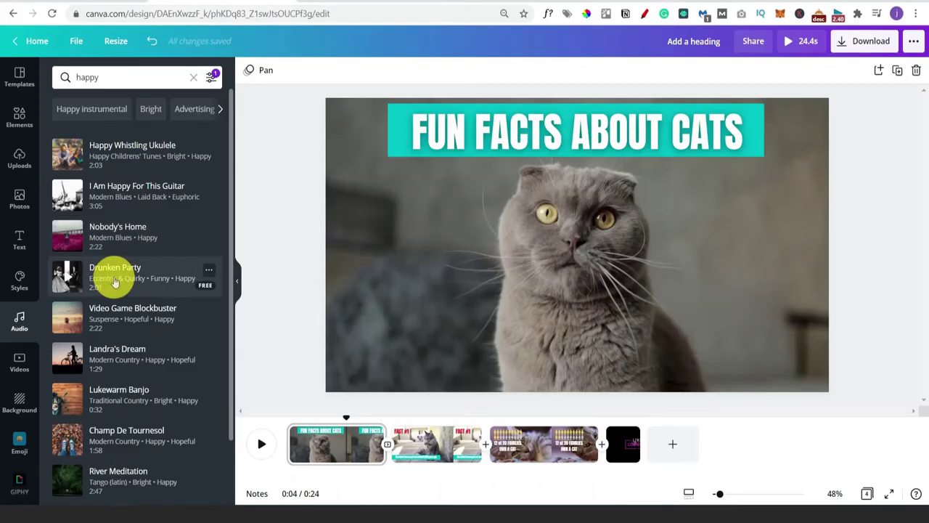
pyautogui.click(114, 283)
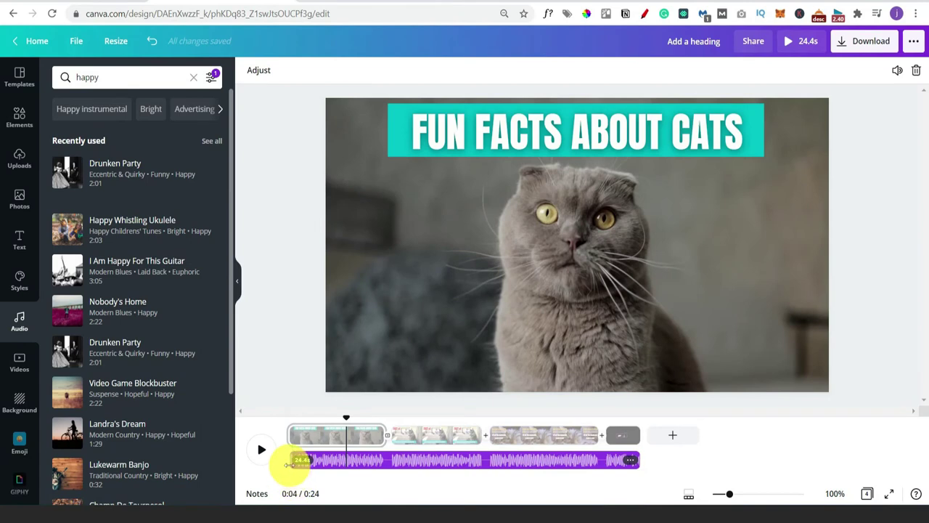
# Trim the end of the background music track to a length of 18.1 s
pyautogui.moveTo(291, 464)
pyautogui.mouseDown()
pyautogui.moveTo(357, 462)
pyautogui.moveTo(264, 460)
pyautogui.mouseUp()
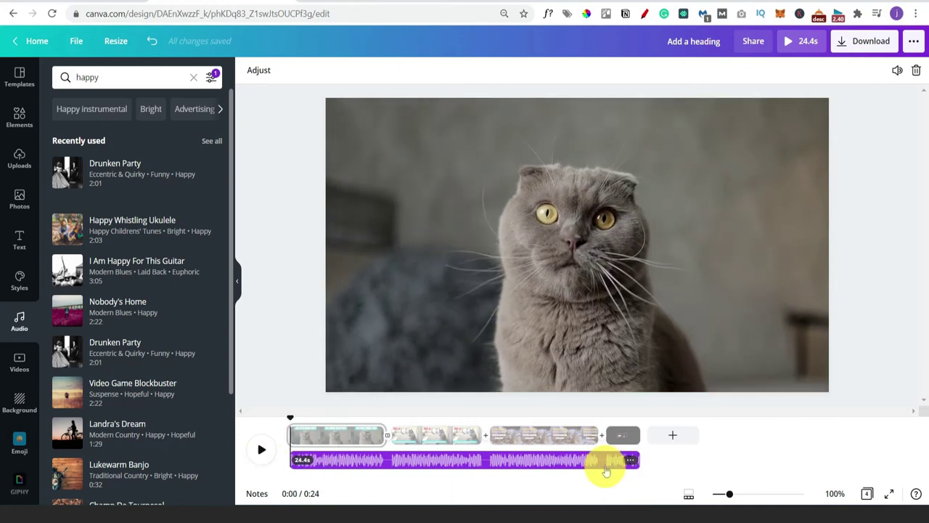
pyautogui.moveTo(637, 460); pyautogui.dragTo(548, 462)
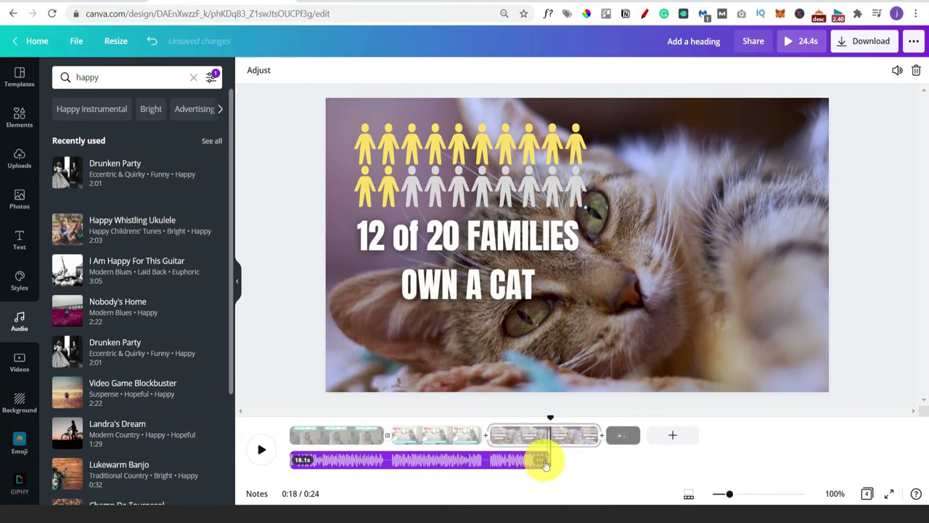
pyautogui.click(540, 460)
# Adjust which portion of the song plays under the clips, and play the video to preview it with the music
pyautogui.click(353, 435)
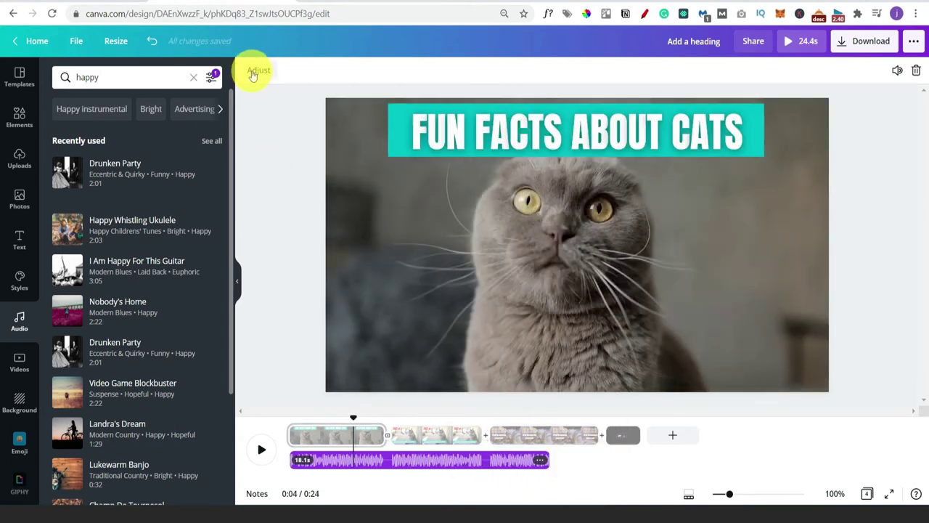
pyautogui.click(254, 72)
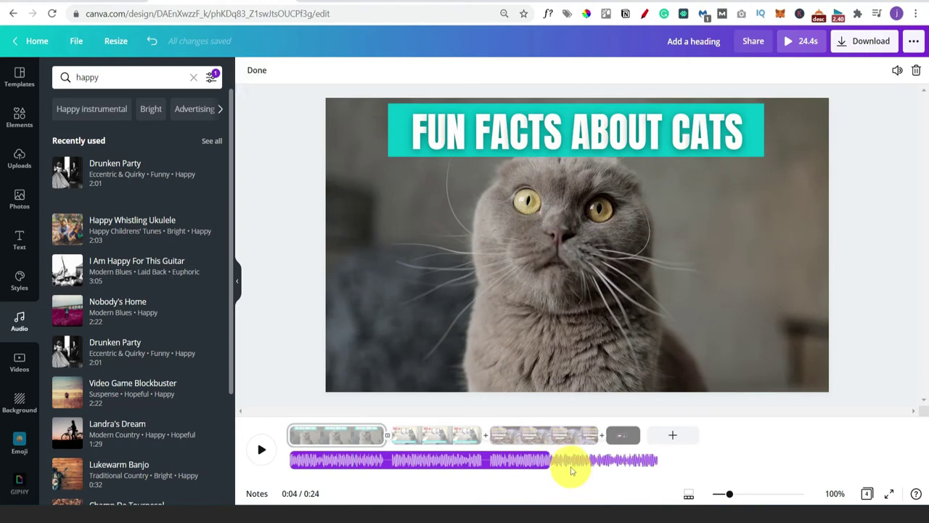
pyautogui.click(447, 459)
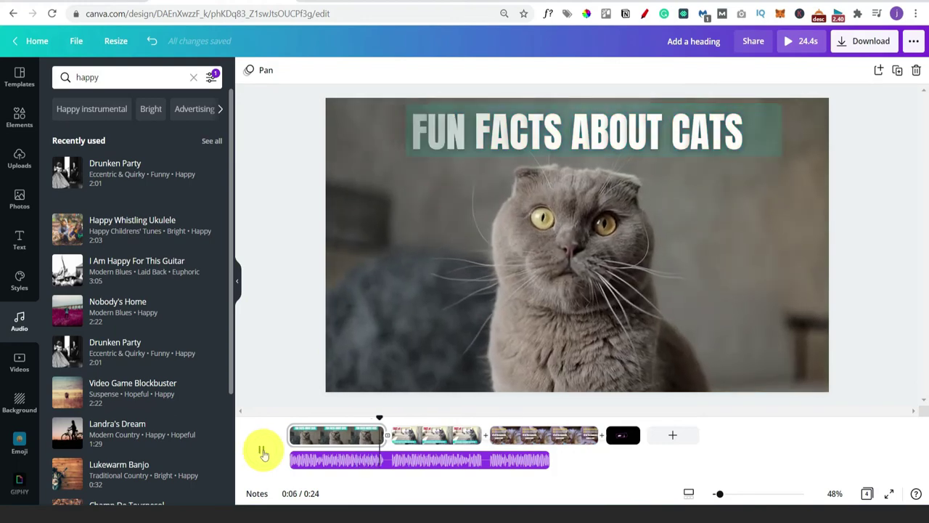
pyautogui.click(262, 450)
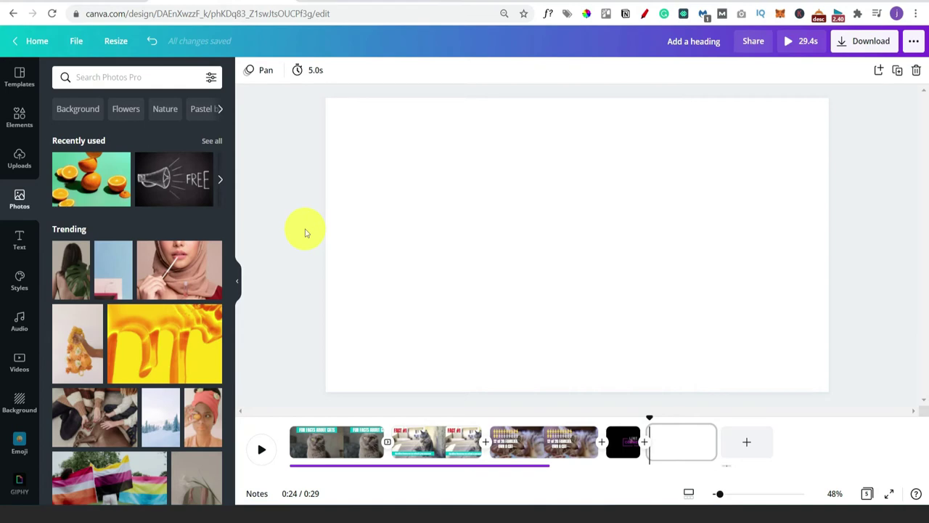
# Search the photo library for "cat" and add the upside-down ginger cat under a blanket to the blank fifth page
pyautogui.click(135, 77)
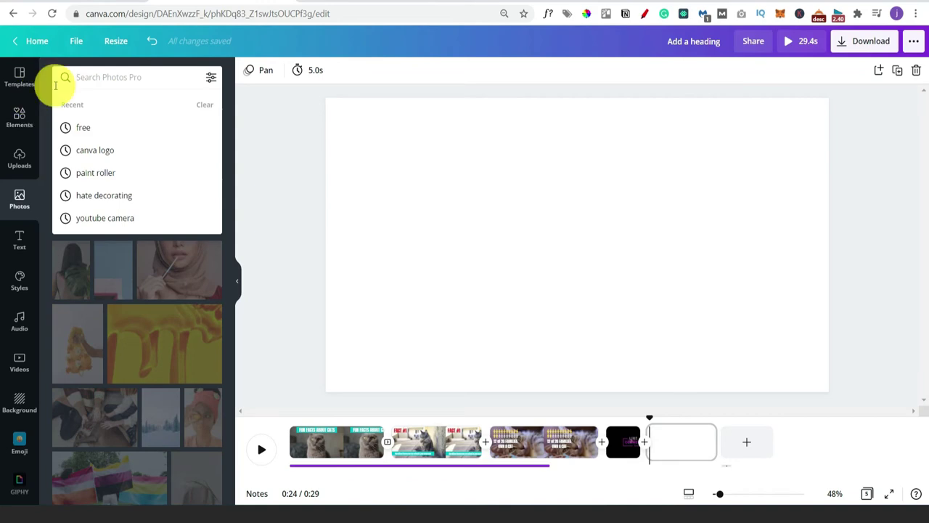
pyautogui.write('cats')
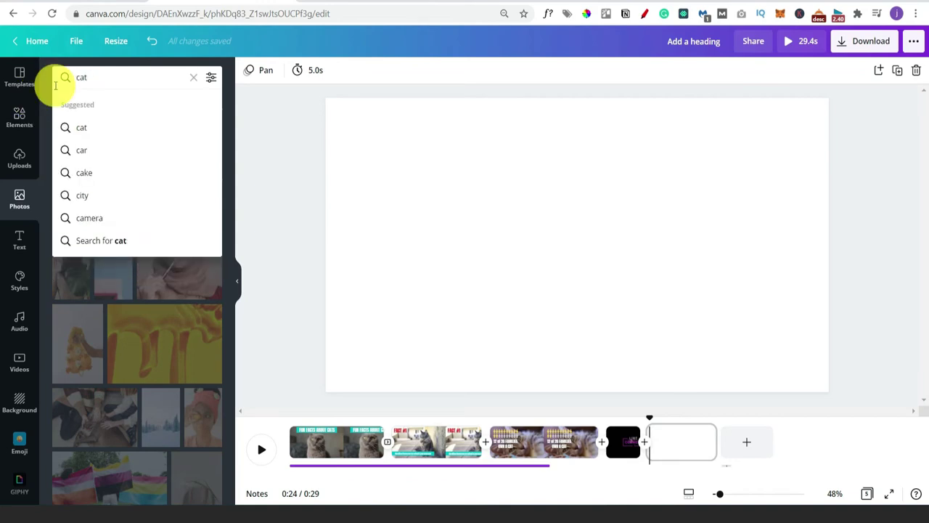
pyautogui.press('Return')
pyautogui.scroll(-1, 153, 325)
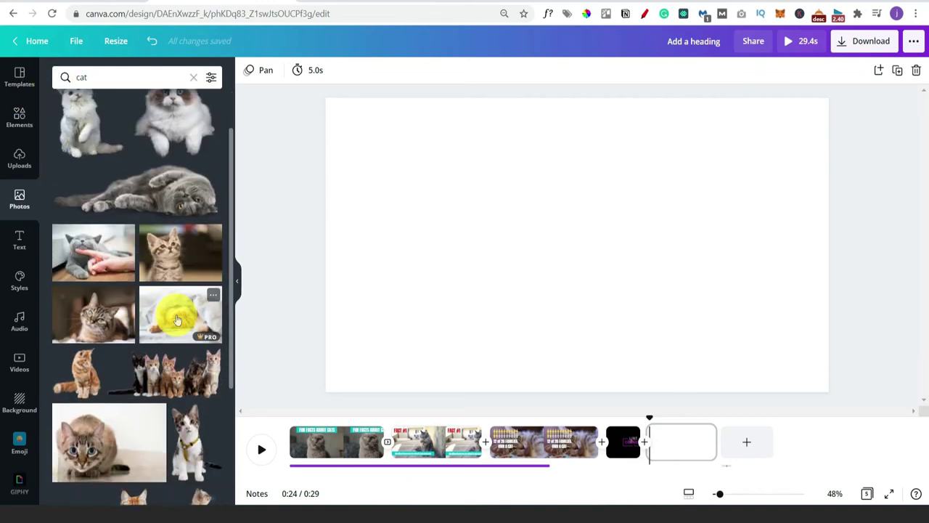
pyautogui.click(177, 319)
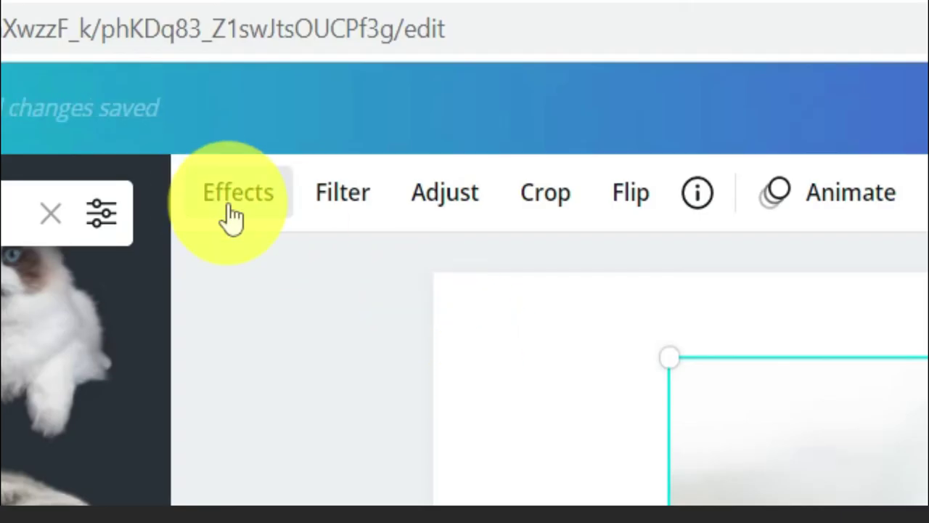
# Apply the Smartmockups effect Desktop 10 to the ginger cat photo
pyautogui.click(231, 214)
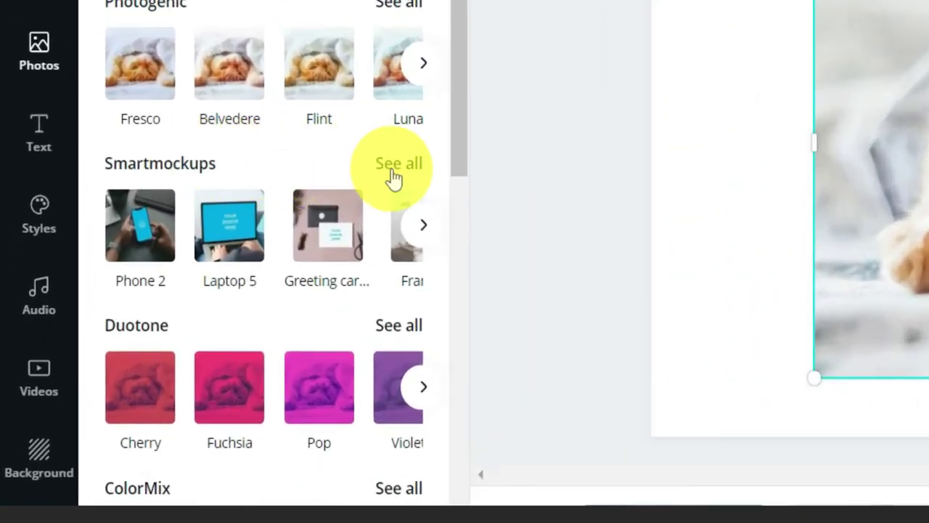
pyautogui.click(392, 173)
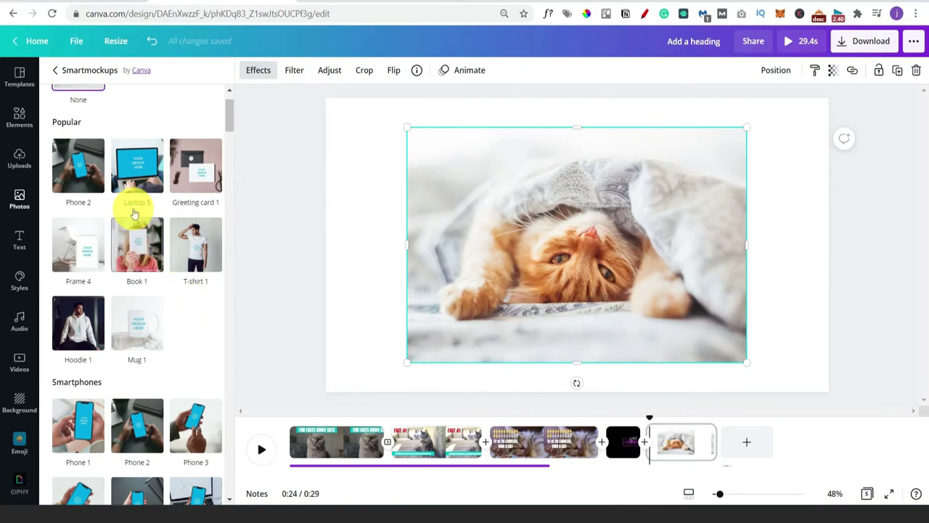
pyautogui.scroll(-3, 180, 254)
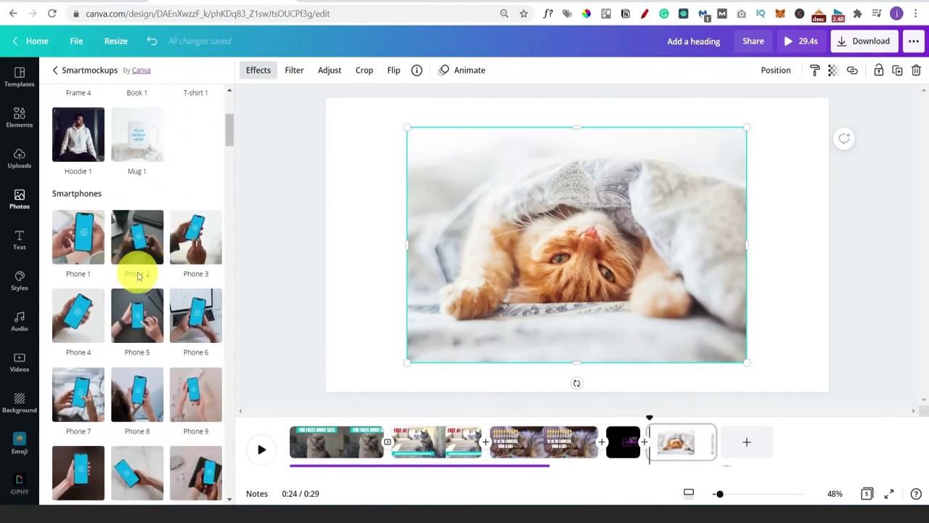
pyautogui.scroll(-5, 140, 247)
pyautogui.scroll(-6, 139, 282)
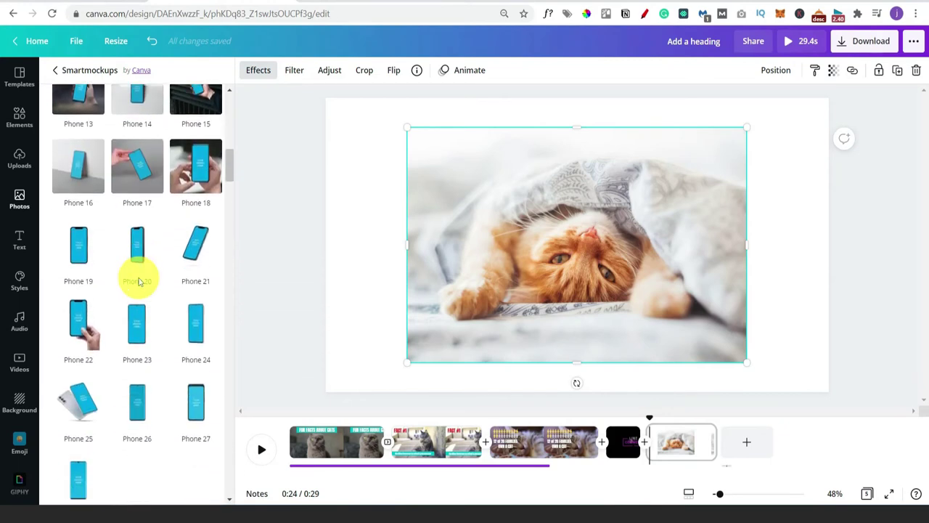
pyautogui.scroll(-3, 139, 282)
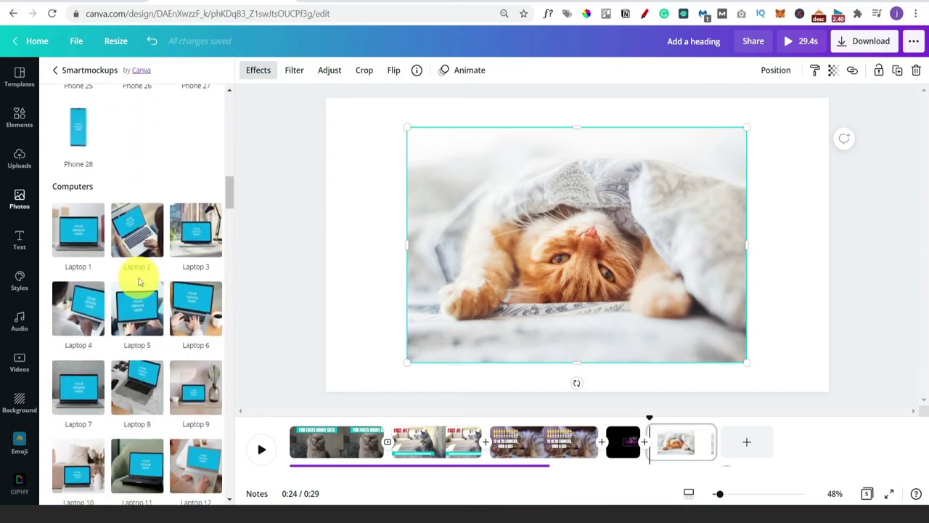
pyautogui.scroll(-6, 139, 281)
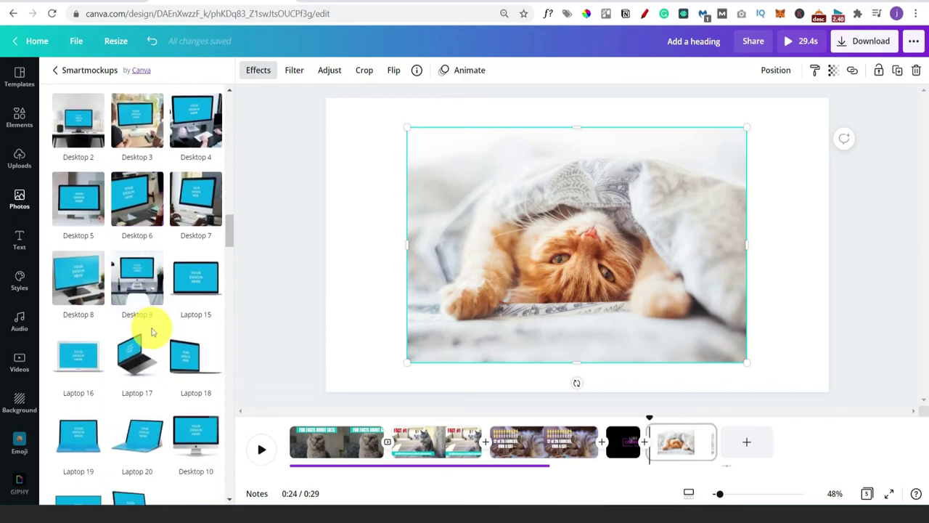
pyautogui.scroll(-2, 145, 345)
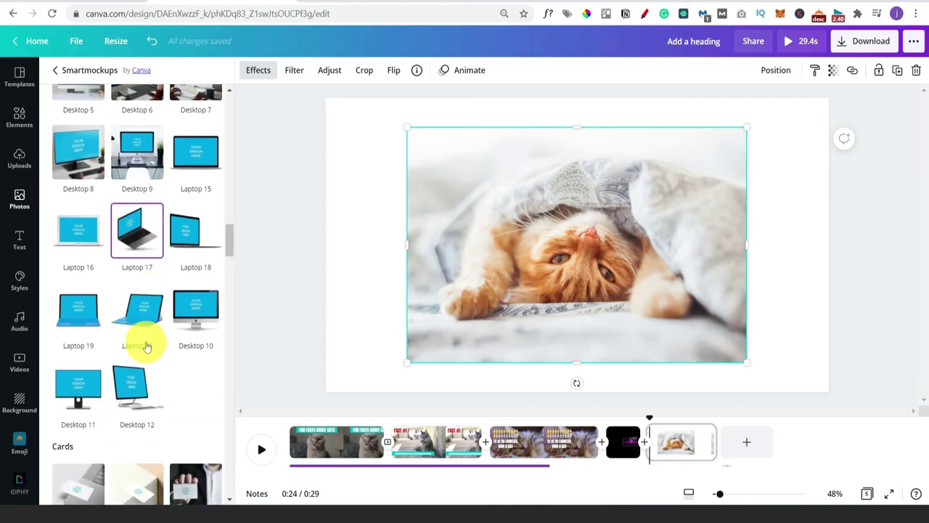
pyautogui.click(192, 310)
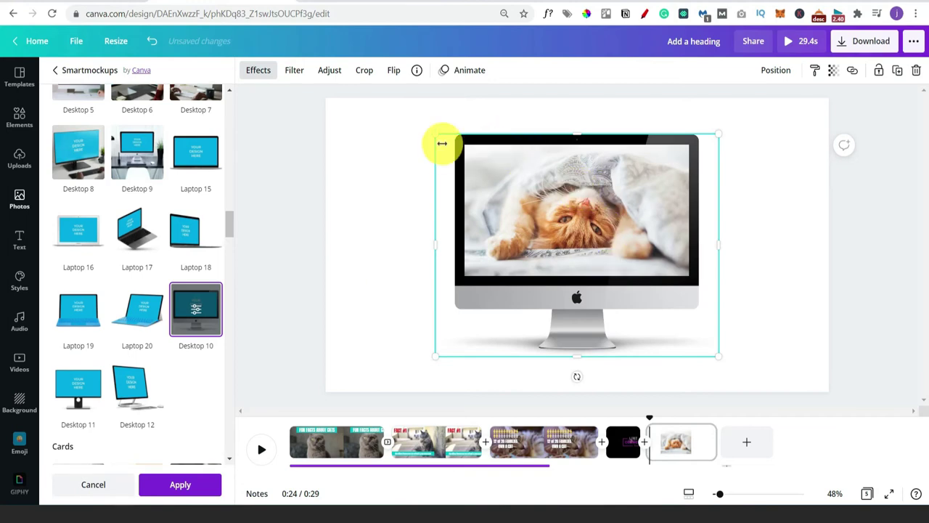
# Enlarge the desktop mockup slightly and place it in the right half of the page
pyautogui.moveTo(413, 120); pyautogui.dragTo(407, 111)
pyautogui.moveTo(571, 211); pyautogui.dragTo(591, 217)
pyautogui.click(759, 235)
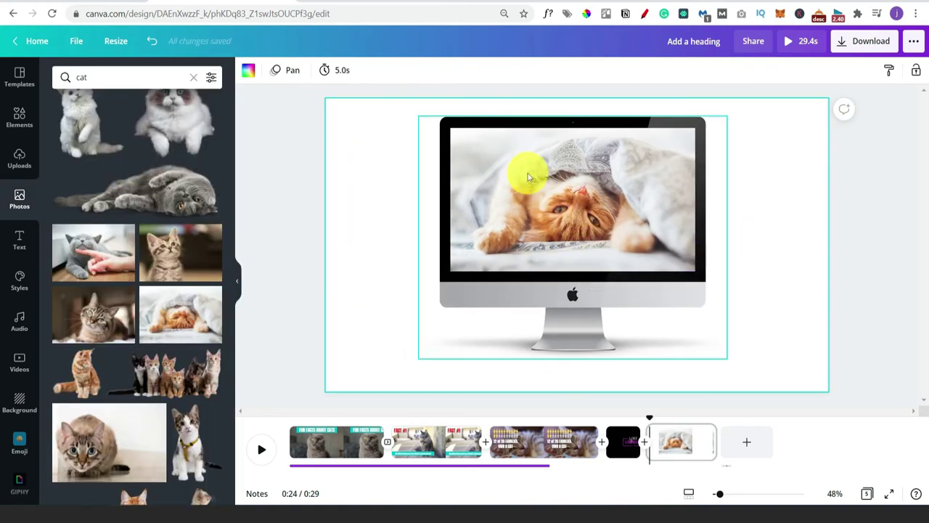
pyautogui.moveTo(554, 185); pyautogui.dragTo(643, 188)
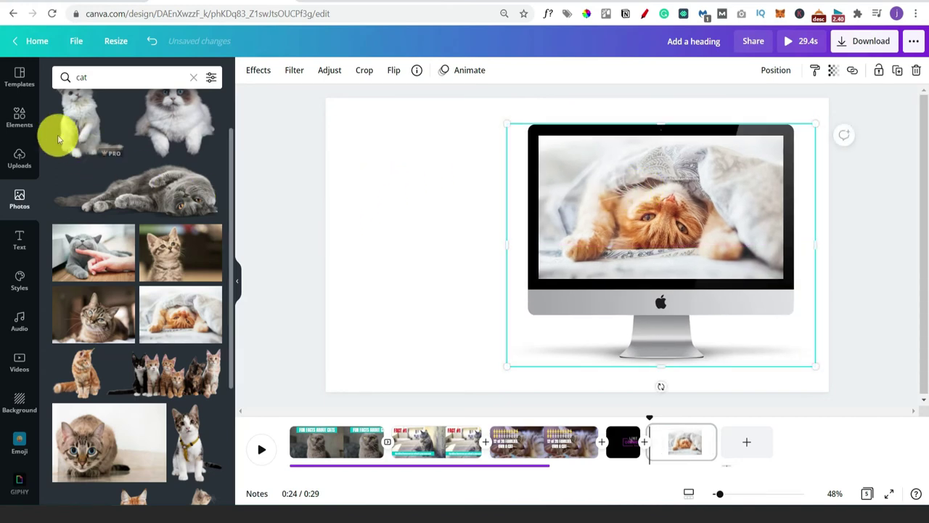
# Add the free smartphone frame from the Frames collection to the page with the desktop mockup
pyautogui.click(20, 116)
pyautogui.scroll(-5, 165, 234)
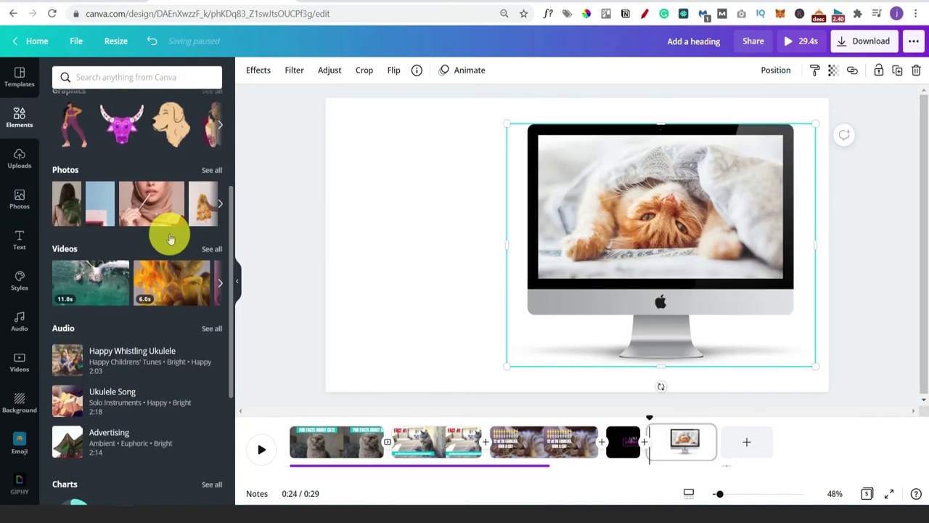
pyautogui.scroll(-2, 169, 239)
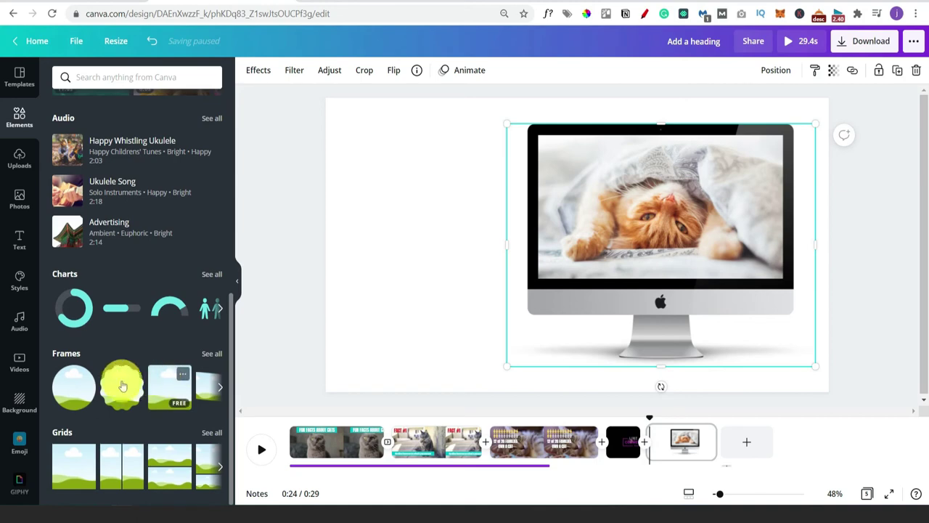
pyautogui.click(212, 355)
pyautogui.scroll(-5, 151, 330)
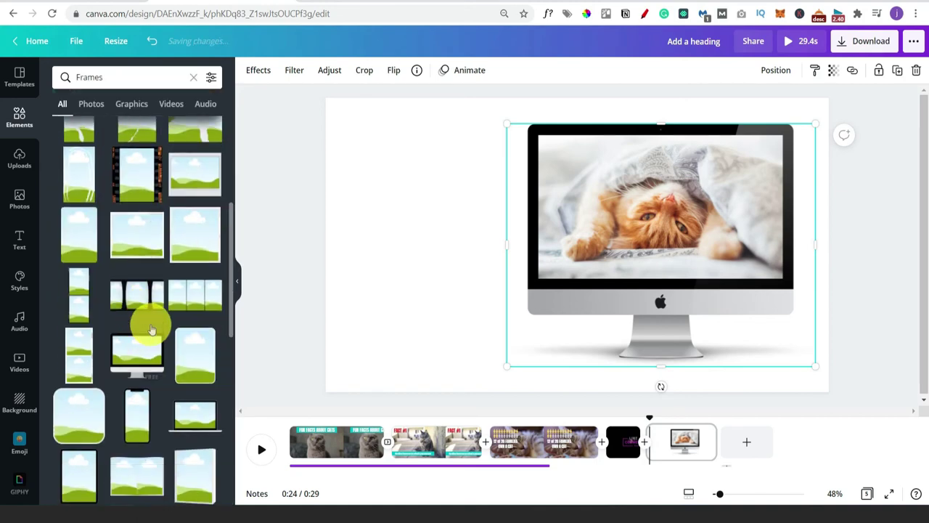
pyautogui.scroll(-1, 156, 260)
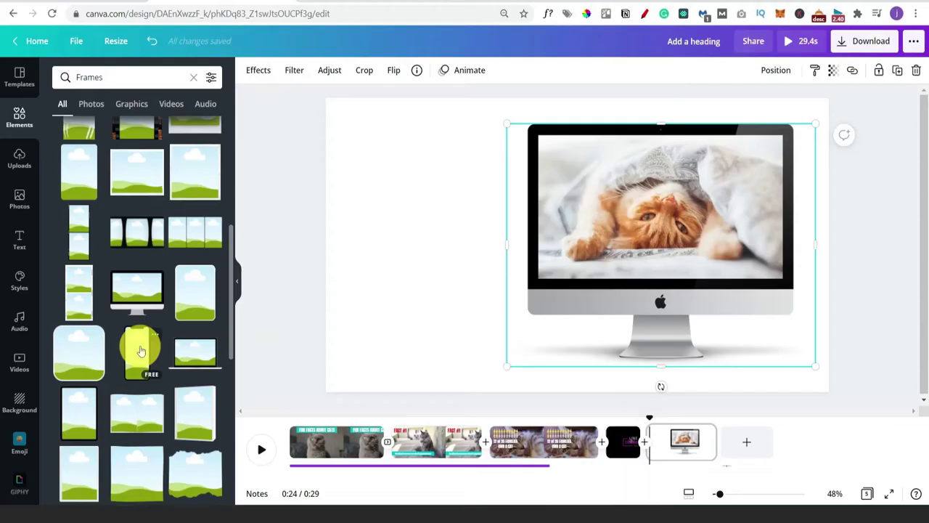
pyautogui.click(141, 351)
# Place the phone frame to the left of the desktop mockup and enlarge it to about 470 by 930
pyautogui.moveTo(570, 235); pyautogui.dragTo(390, 197)
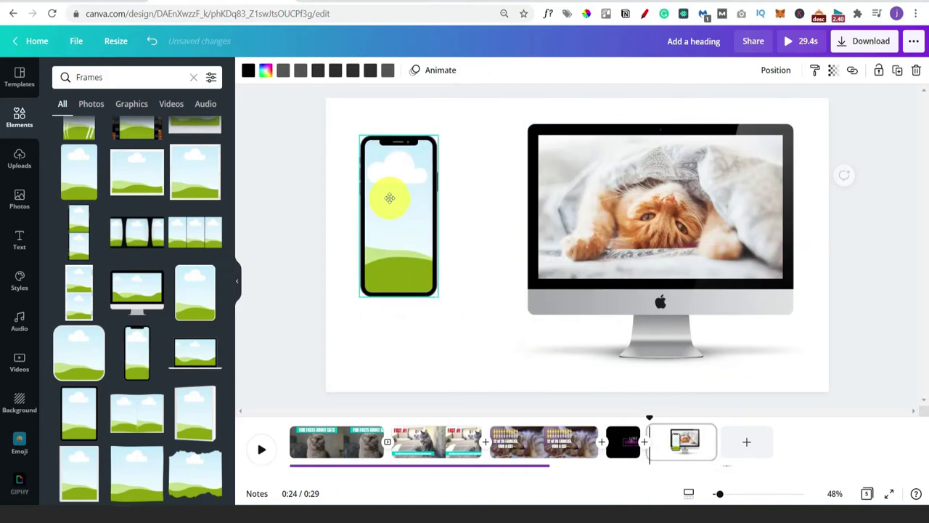
pyautogui.moveTo(436, 292); pyautogui.dragTo(515, 363)
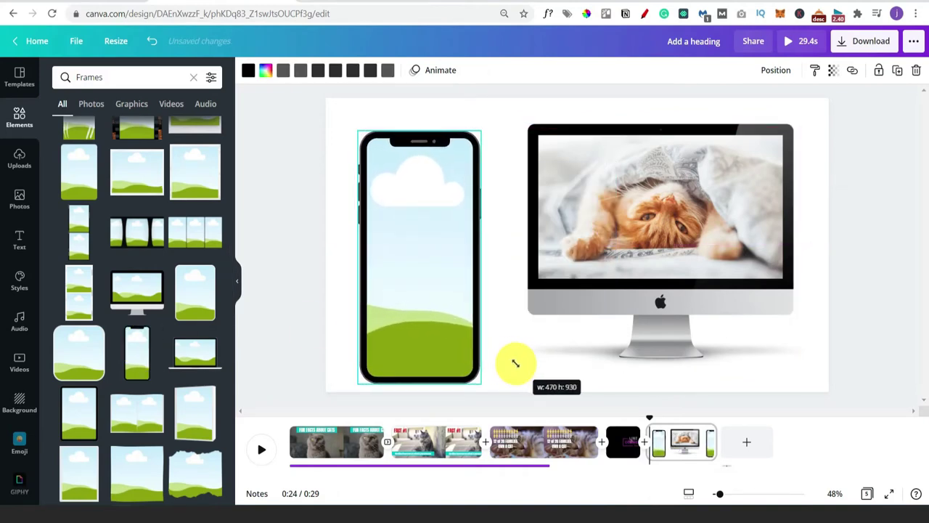
pyautogui.click(334, 190)
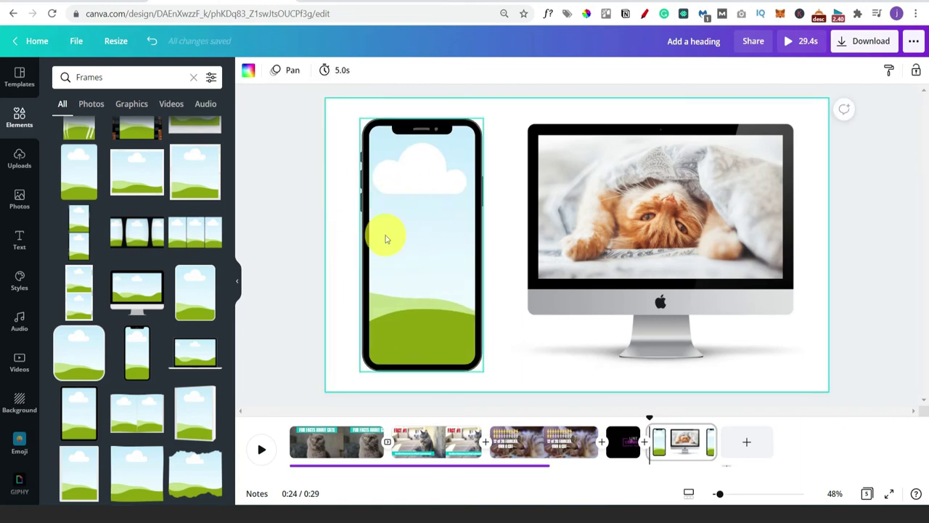
# Search the video library for "cat" and place the free vertical clip of the long-haired ginger cat inside the phone frame
pyautogui.click(19, 369)
pyautogui.click(151, 77)
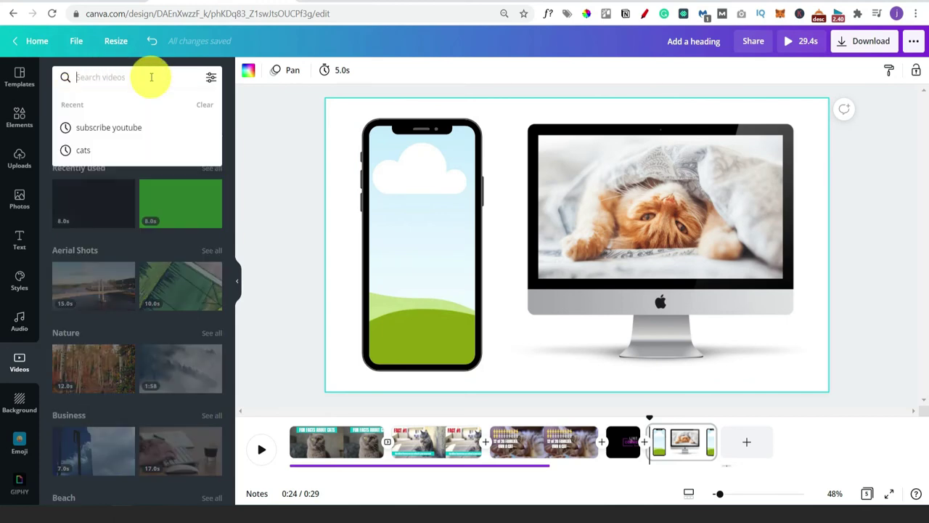
pyautogui.write('cat')
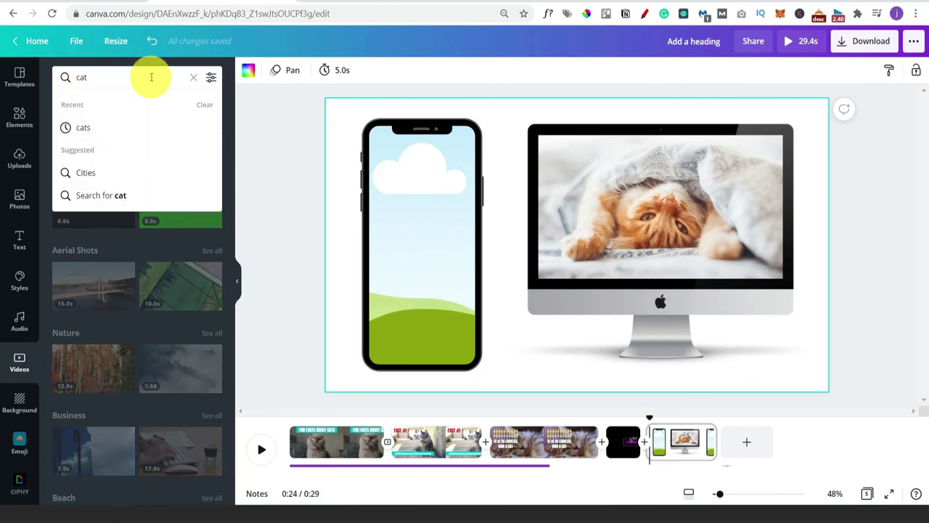
pyautogui.press('Return')
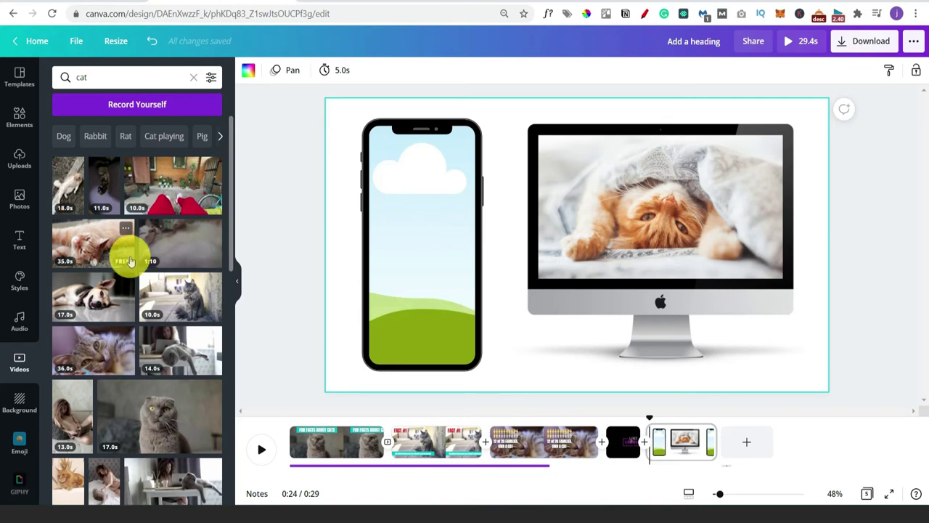
pyautogui.scroll(-3, 129, 260)
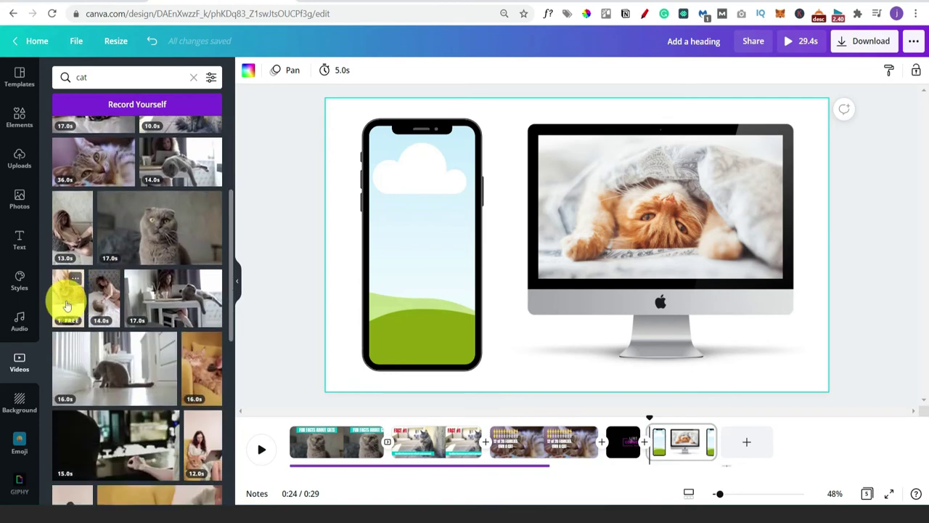
pyautogui.click(66, 305)
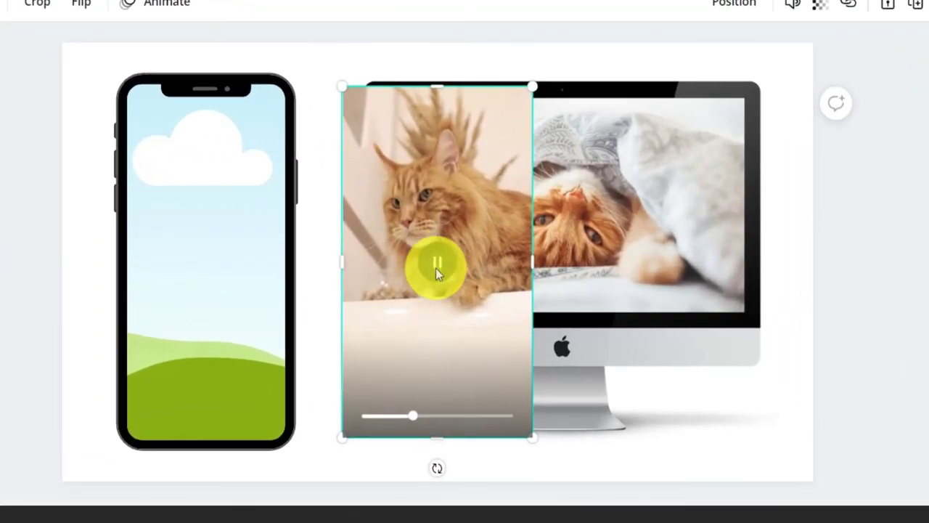
pyautogui.moveTo(436, 195); pyautogui.dragTo(202, 208)
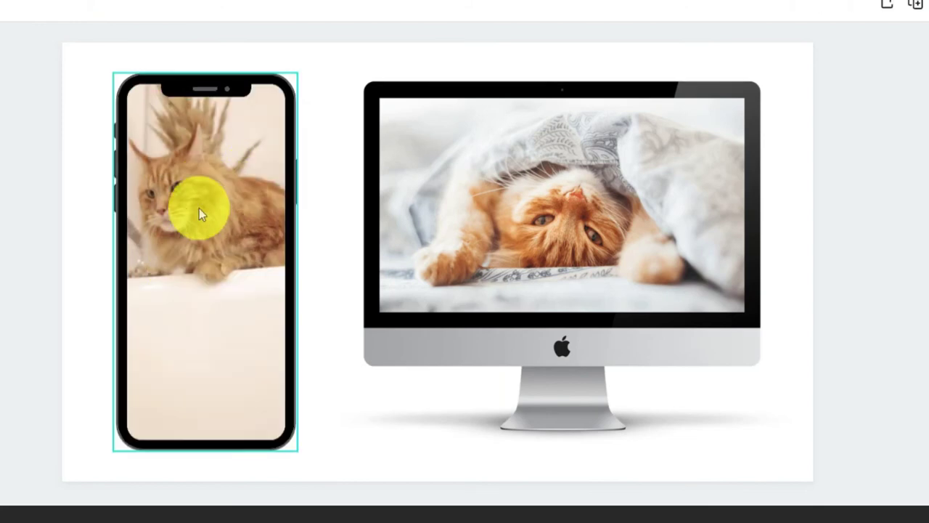
# Adjust the crop of the cat video inside the phone frame
pyautogui.doubleClick(213, 172)
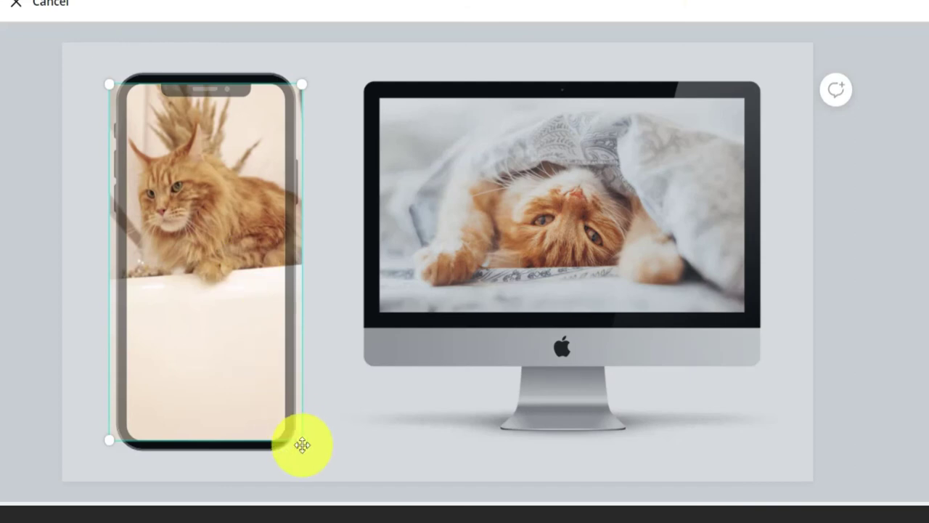
pyautogui.moveTo(311, 456)
pyautogui.mouseDown()
pyautogui.moveTo(326, 481)
pyautogui.moveTo(310, 453)
pyautogui.mouseUp()
pyautogui.click(346, 60)
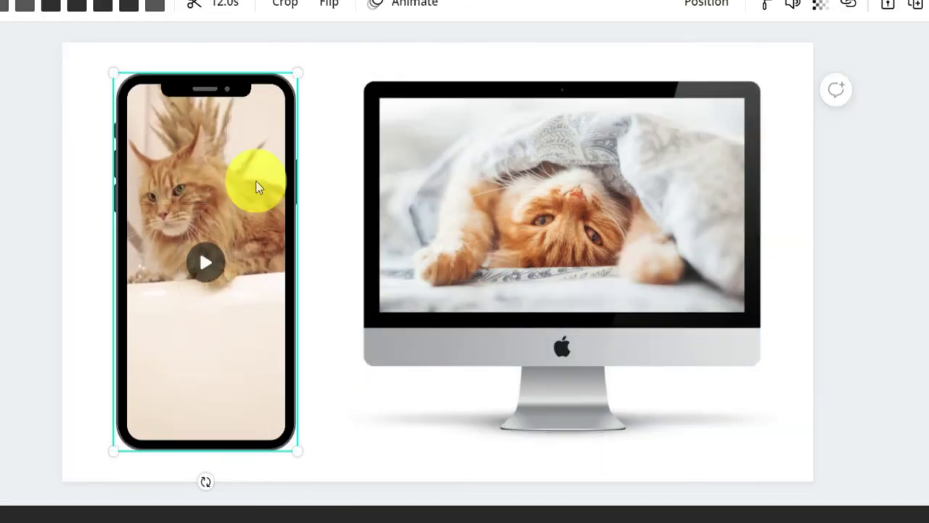
# Play the ginger cat clip inside the phone frame
pyautogui.click(208, 261)
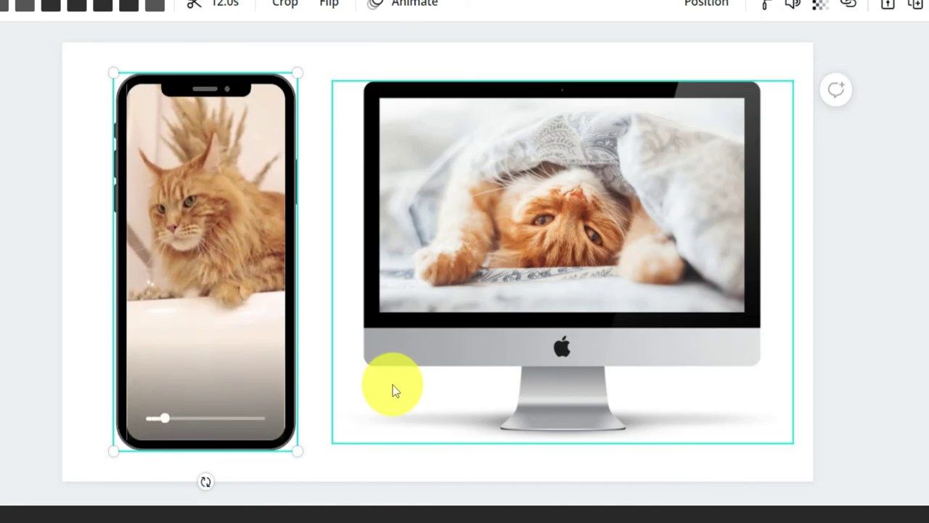
pyautogui.click(391, 67)
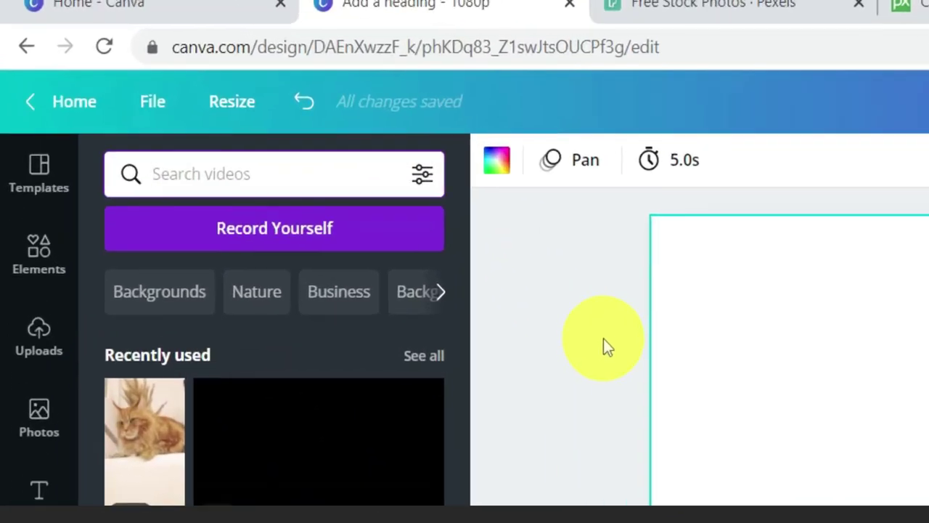
# Search the templates for "outro" and apply the free dark red "Thank you for watching!" template to the blank last page
pyautogui.click(40, 185)
pyautogui.click(292, 187)
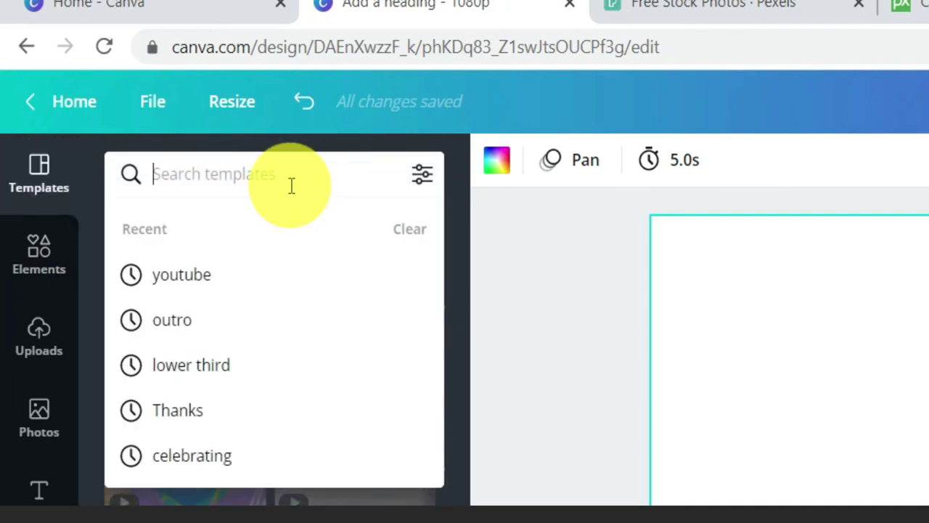
pyautogui.write('outro')
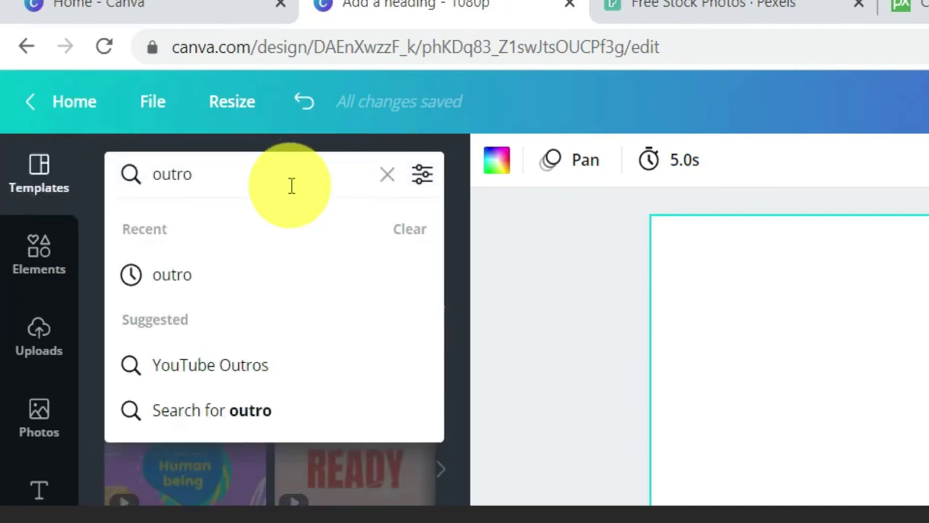
pyautogui.press('Return')
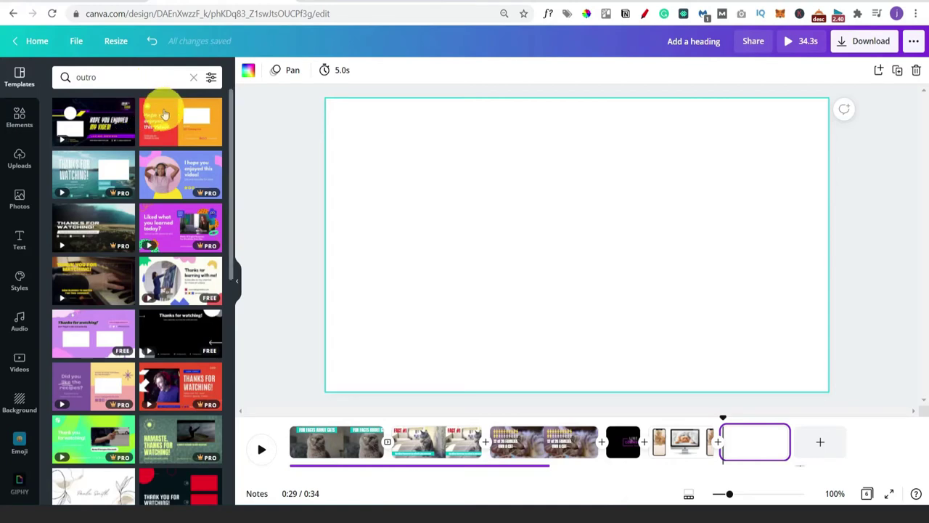
pyautogui.scroll(-2, 148, 185)
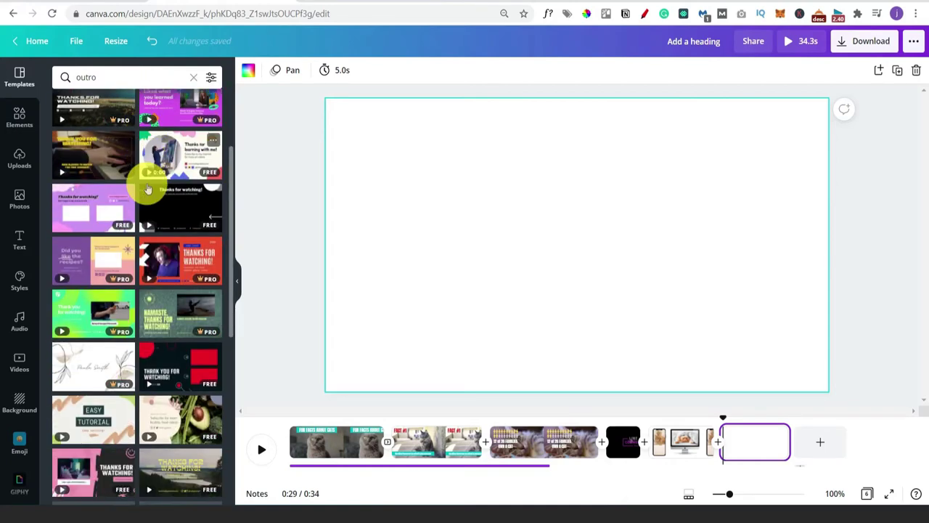
pyautogui.scroll(-4, 147, 189)
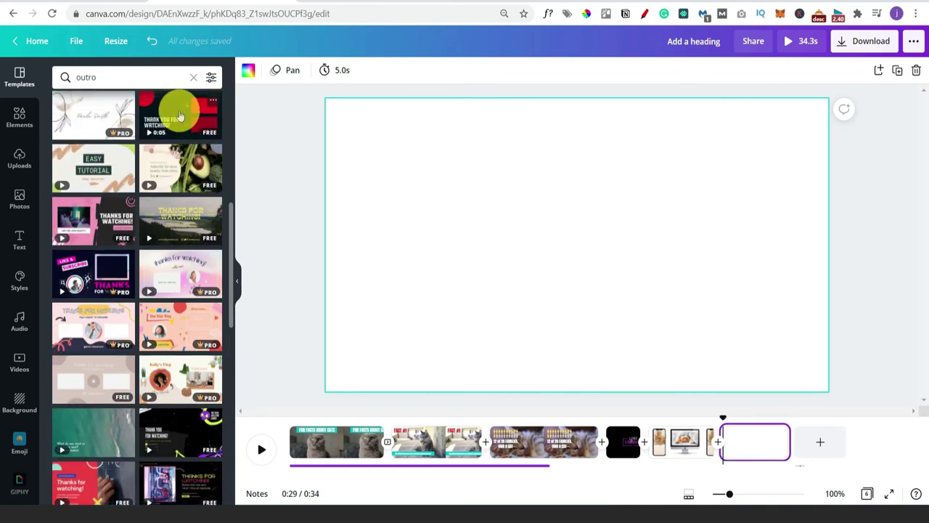
pyautogui.click(179, 116)
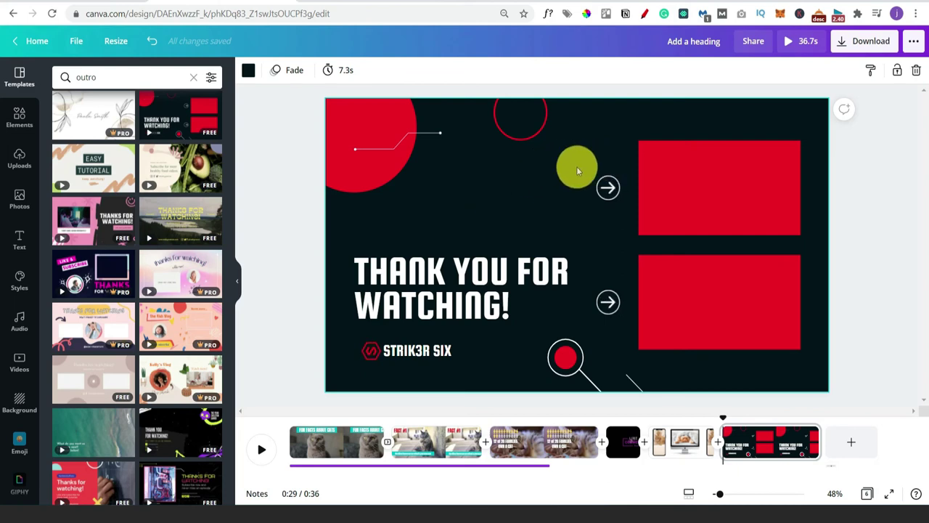
pyautogui.click(752, 202)
pyautogui.click(716, 404)
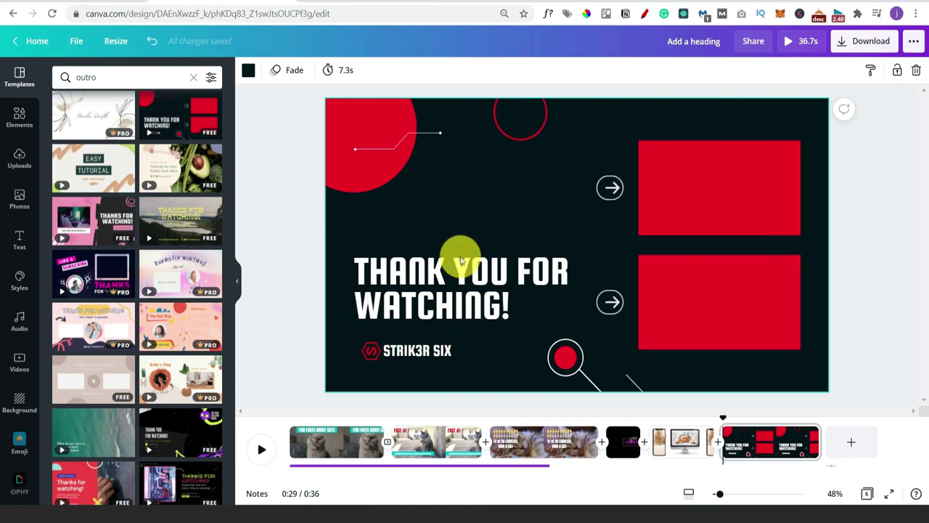
pyautogui.moveTo(610, 172); pyautogui.dragTo(521, 169)
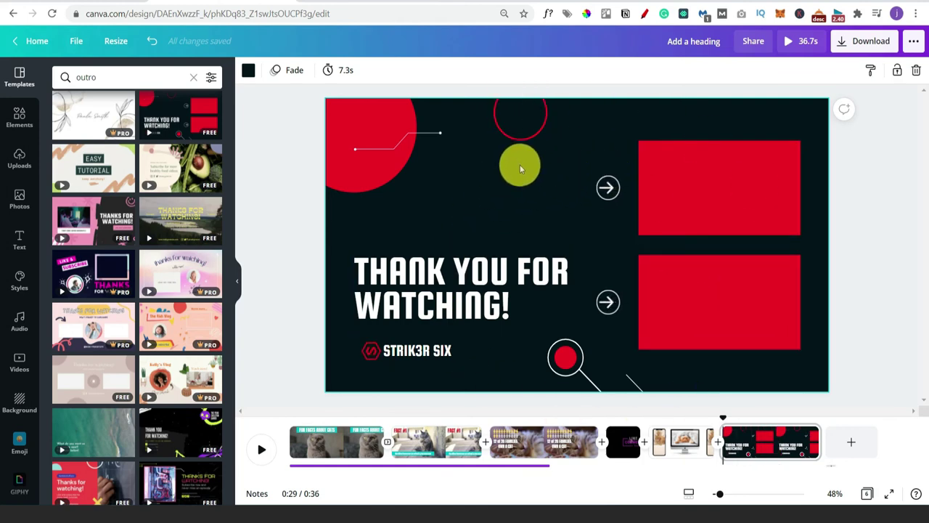
# Replace the channel name under the thank-you heading on the outro page with "CATCHANNEL"
pyautogui.click(418, 352)
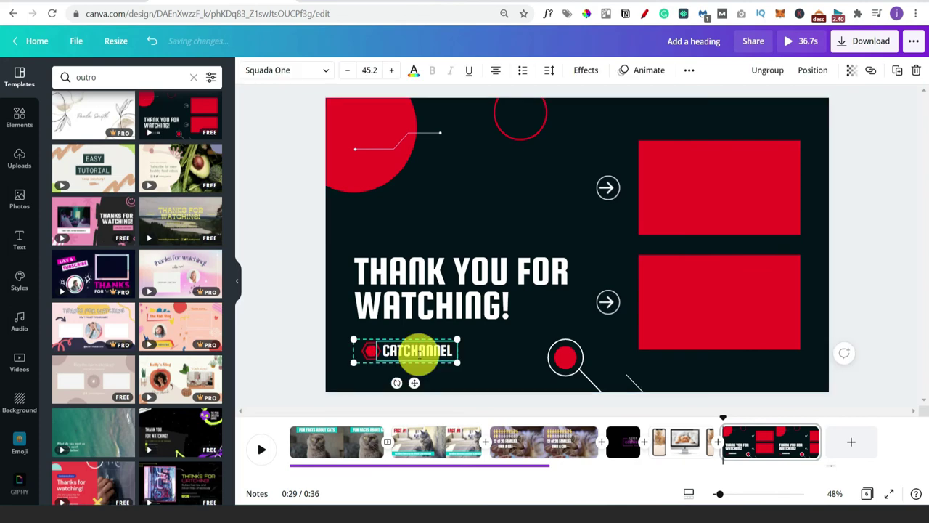
pyautogui.click(570, 233)
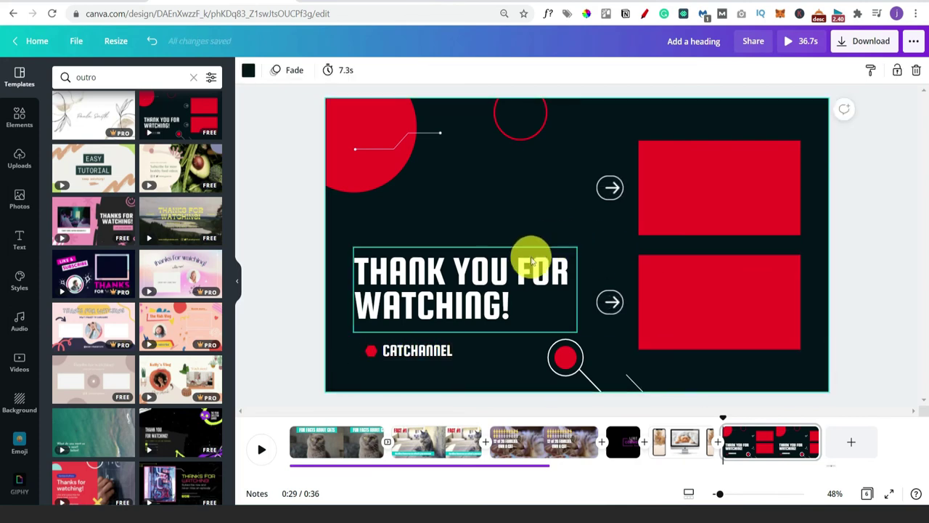
# Recolor the two large red rectangles on the outro page with the yellow document color
pyautogui.click(642, 193)
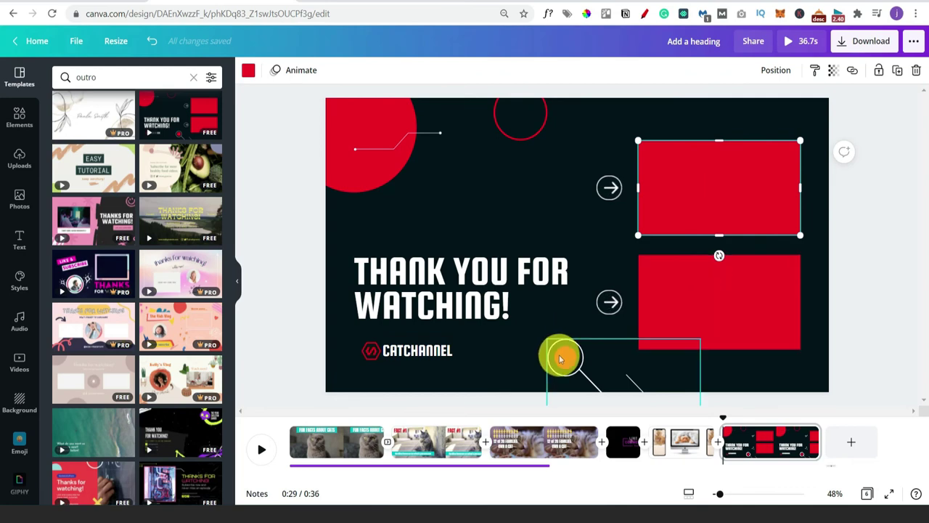
pyautogui.click(248, 69)
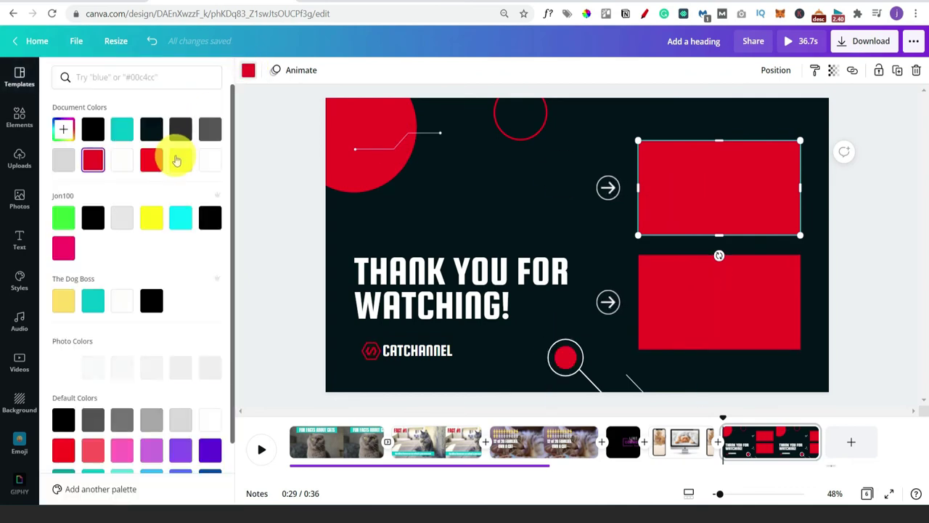
pyautogui.click(180, 161)
pyautogui.click(694, 290)
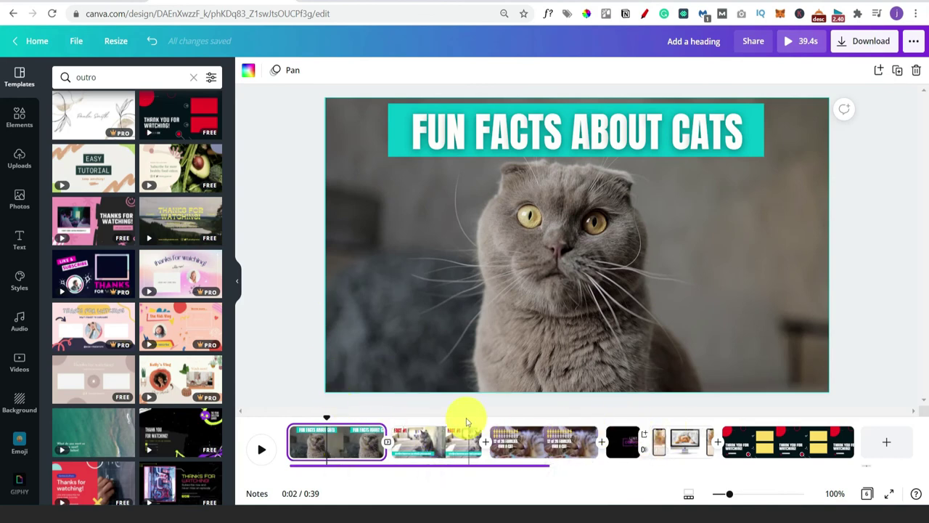
# Shorten the opening "Fun facts about cats" page to 6.9 seconds and the "Fact #1" page to 6.1 seconds
pyautogui.click(369, 415)
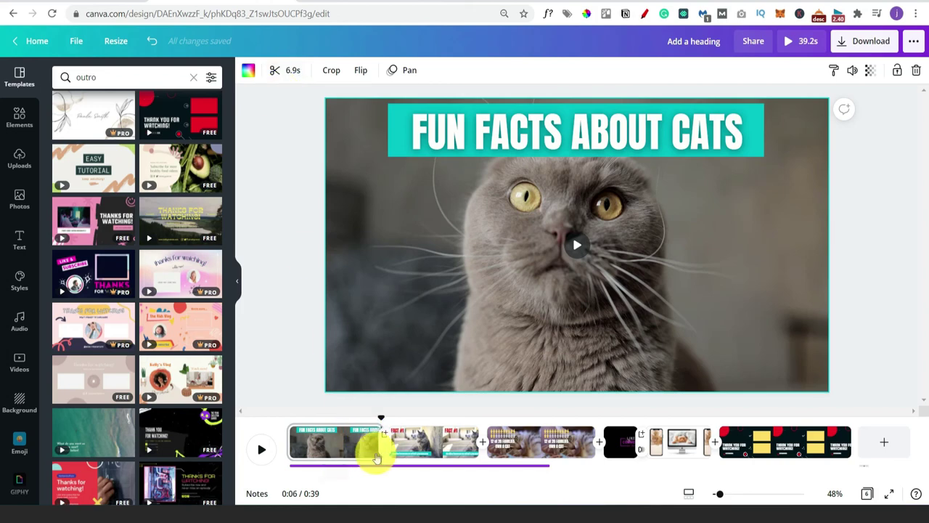
pyautogui.click(480, 448)
pyautogui.moveTo(473, 450)
pyautogui.mouseDown()
pyautogui.moveTo(481, 440)
pyautogui.moveTo(470, 454)
pyautogui.mouseUp()
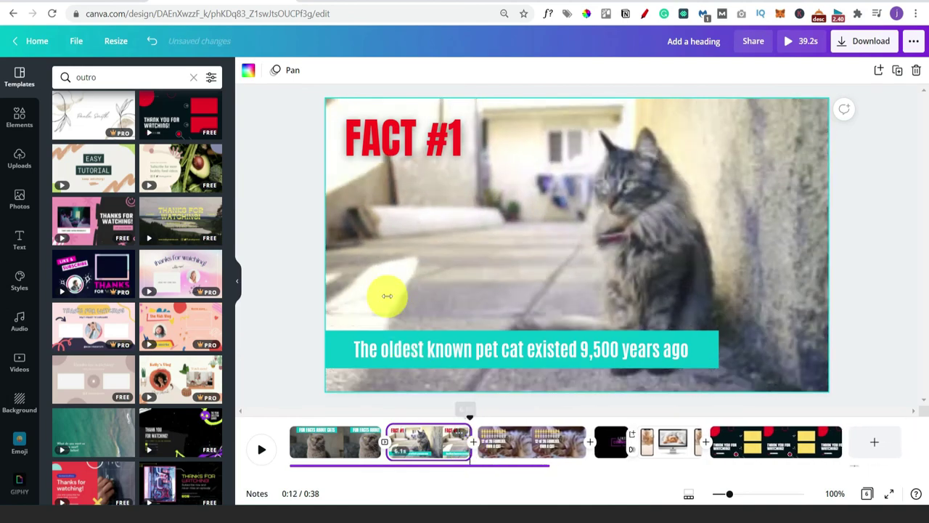
pyautogui.click(376, 228)
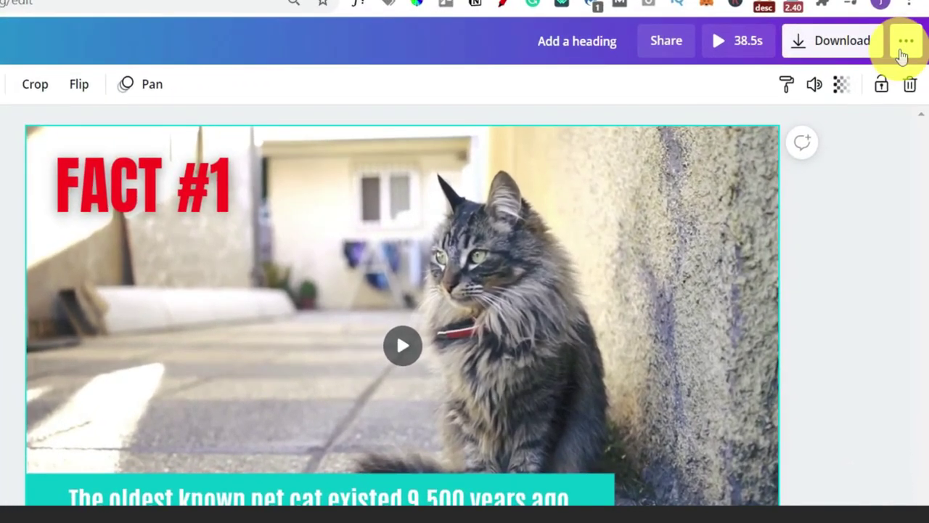
# Choose Present and record as the publishing option and go to the recording studio
pyautogui.click(904, 45)
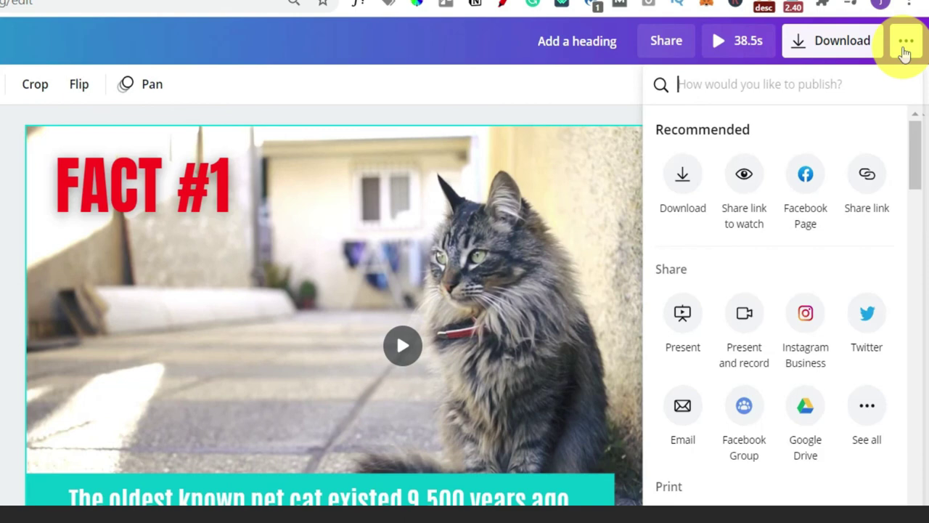
pyautogui.click(745, 319)
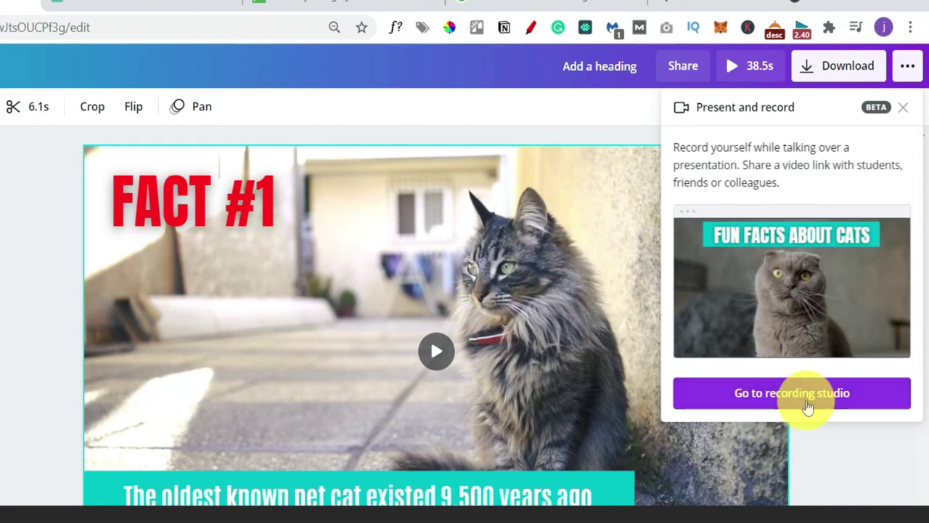
pyautogui.click(792, 392)
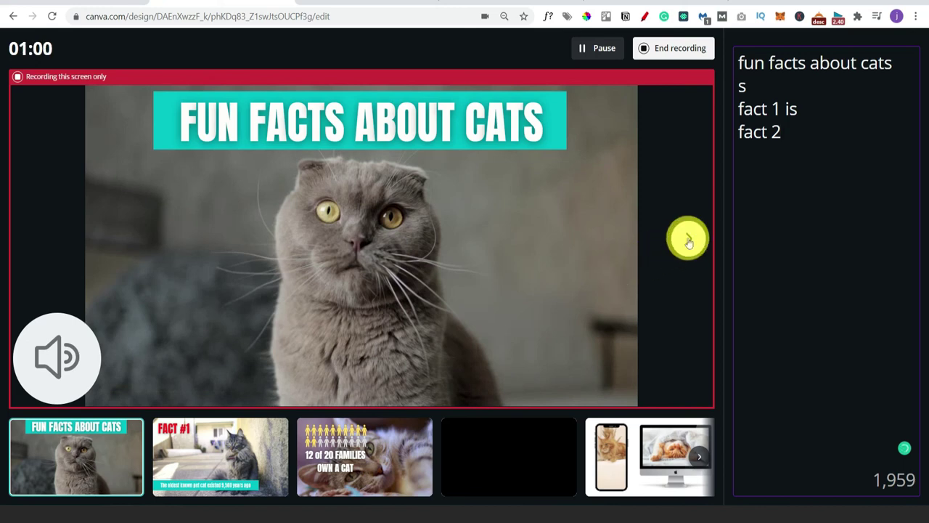
# Advance the recorded presentation through the "Fact #1" and "12 of 20 families own a cat" pages, and end the recording
pyautogui.click(689, 242)
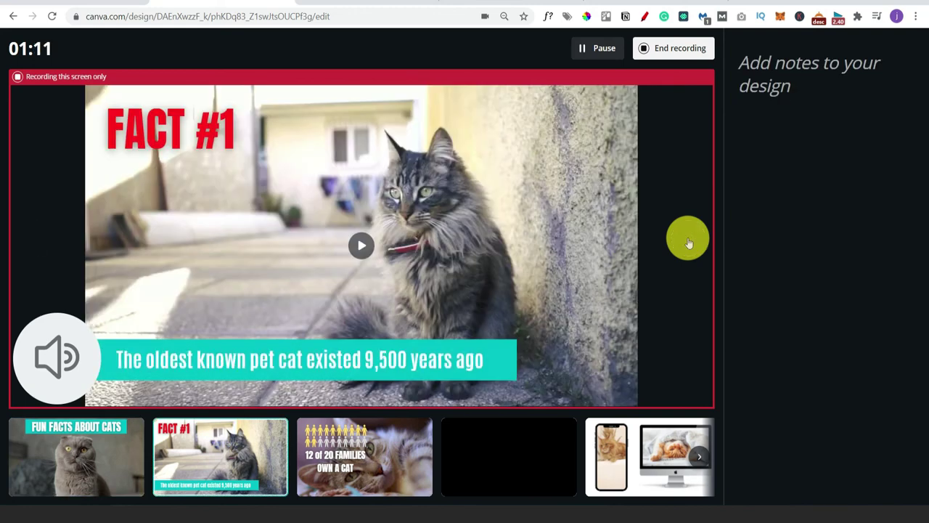
pyautogui.click(688, 245)
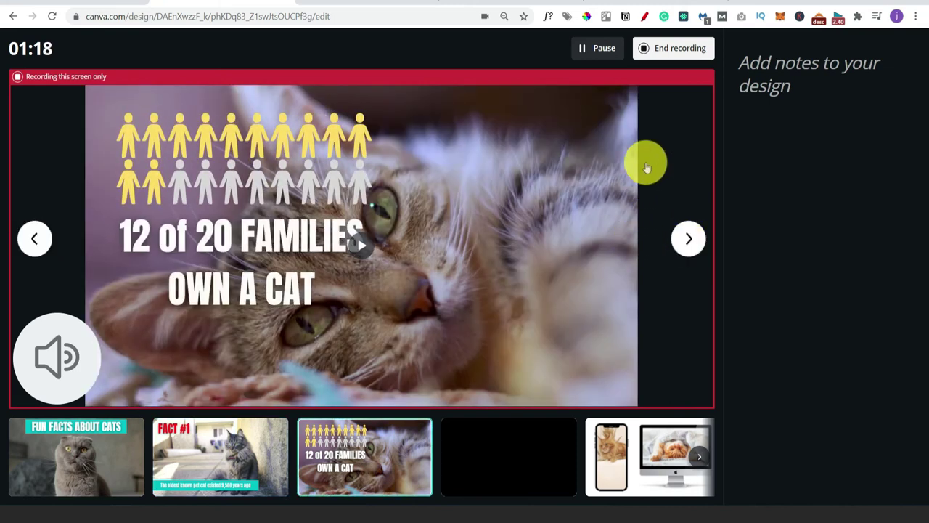
pyautogui.click(673, 56)
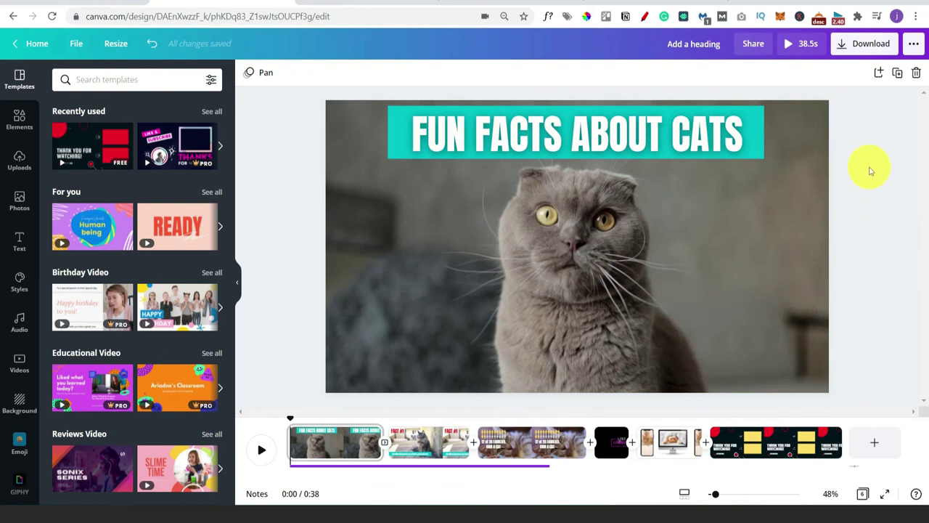
# Open the video's download settings and choose MP4 Video as the file type
pyautogui.click(857, 47)
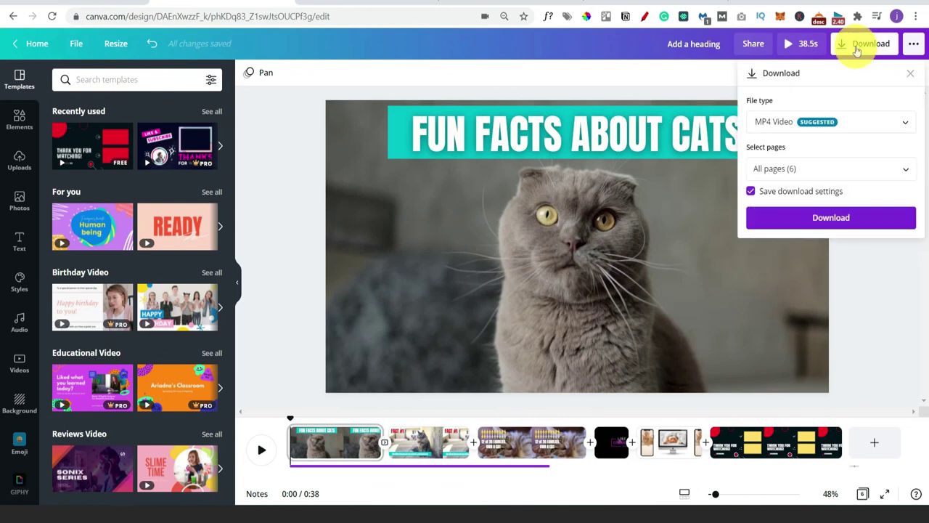
pyautogui.click(866, 129)
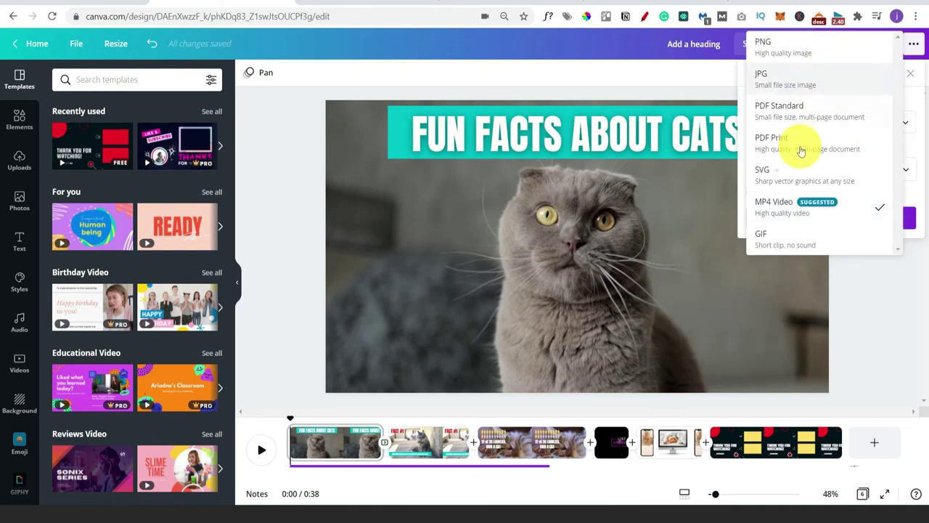
pyautogui.click(801, 206)
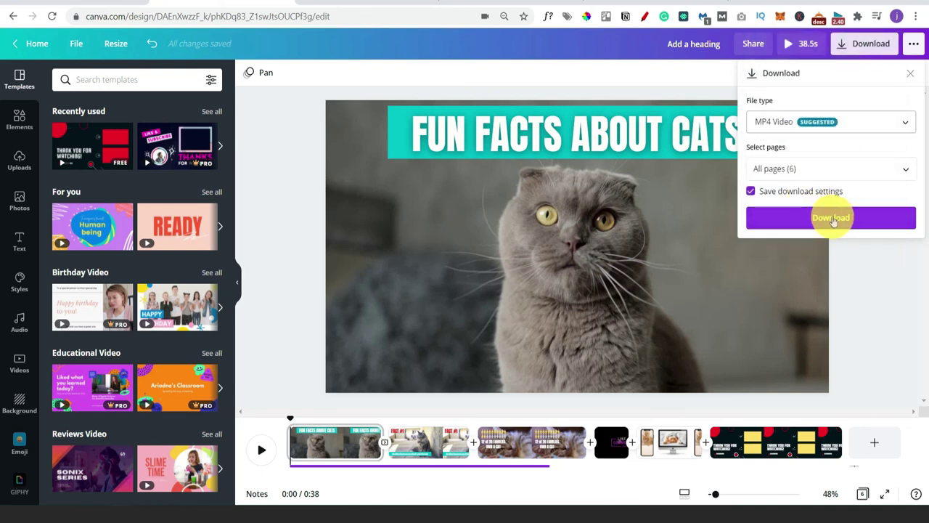